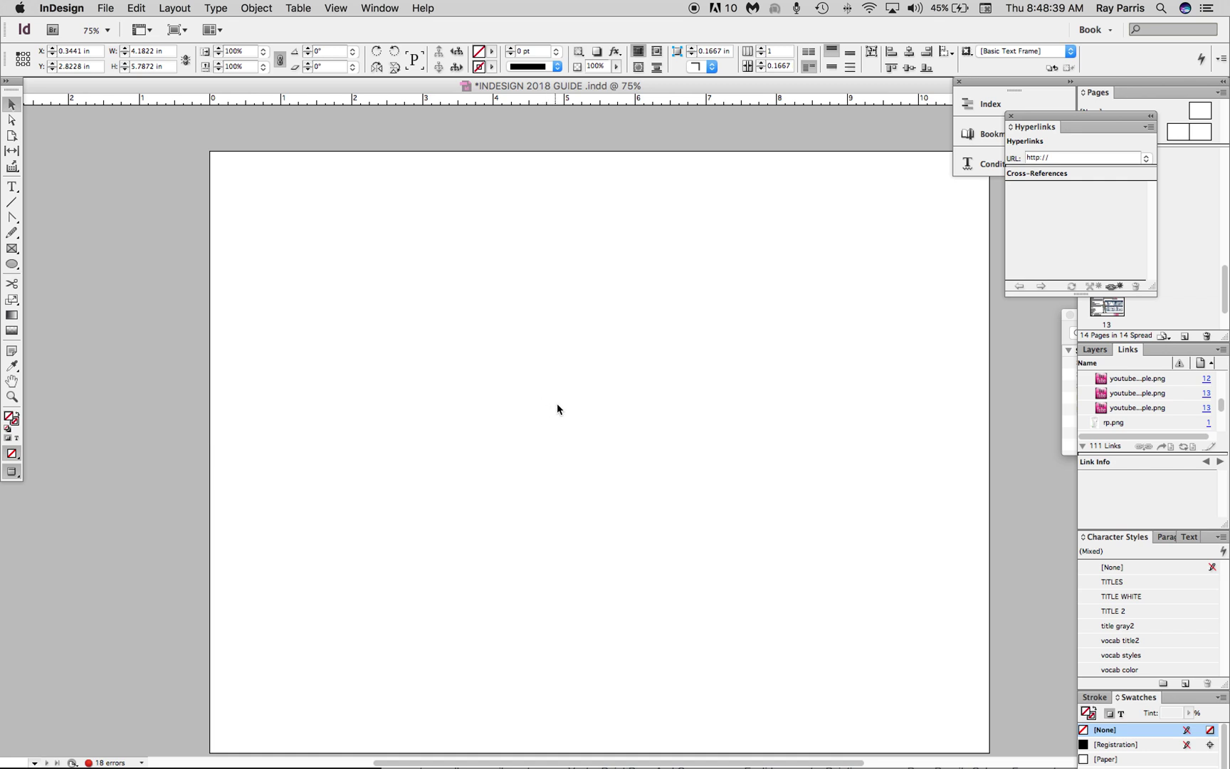
Draw a pink circle with the Ellipse tool and move it up and to the left
{"action": "left_click", "coordinate": [13, 265]}
{"action": "left_click", "coordinate": [42, 281]}
{"action": "left_click_drag", "start_coordinate": [643, 449], "coordinate": [506, 309]}
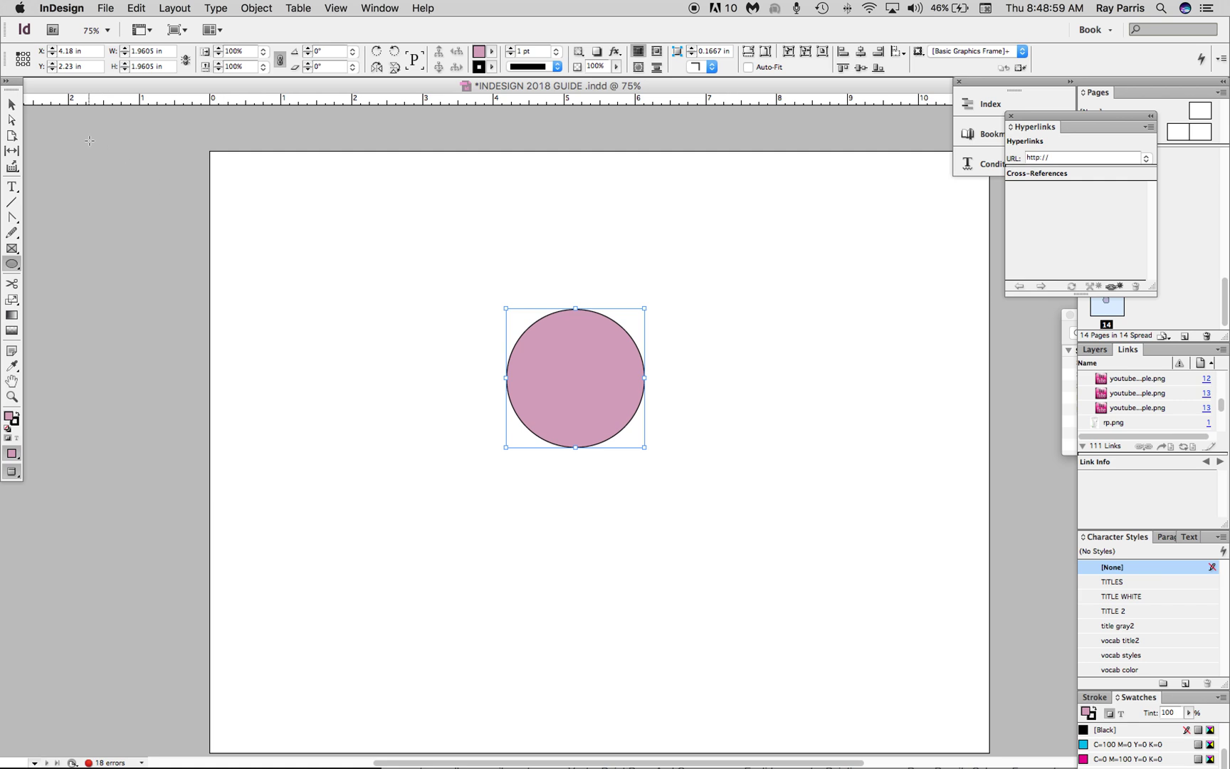
{"action": "left_click", "coordinate": [12, 104]}
{"action": "left_click_drag", "start_coordinate": [580, 362], "coordinate": [541, 329]}
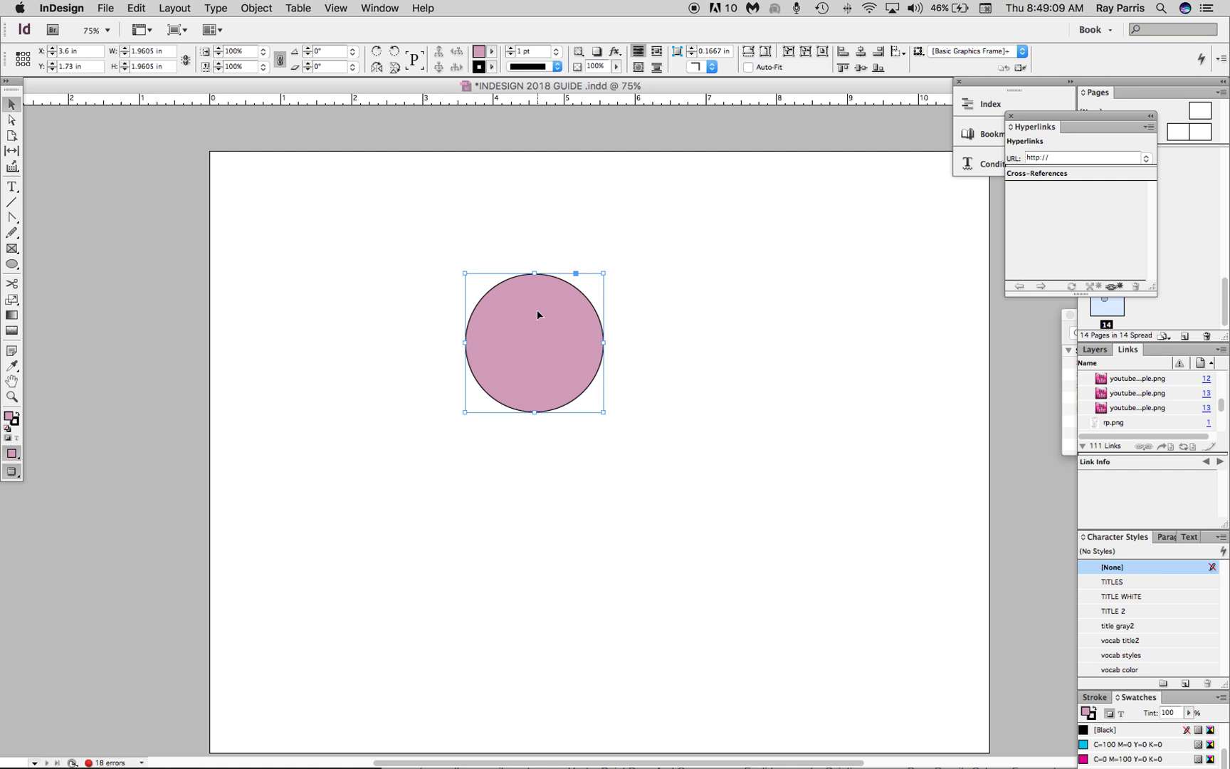
Duplicate the pink circle and place the copy to the right of the original
{"action": "key", "text": "alt+shift+super+d"}
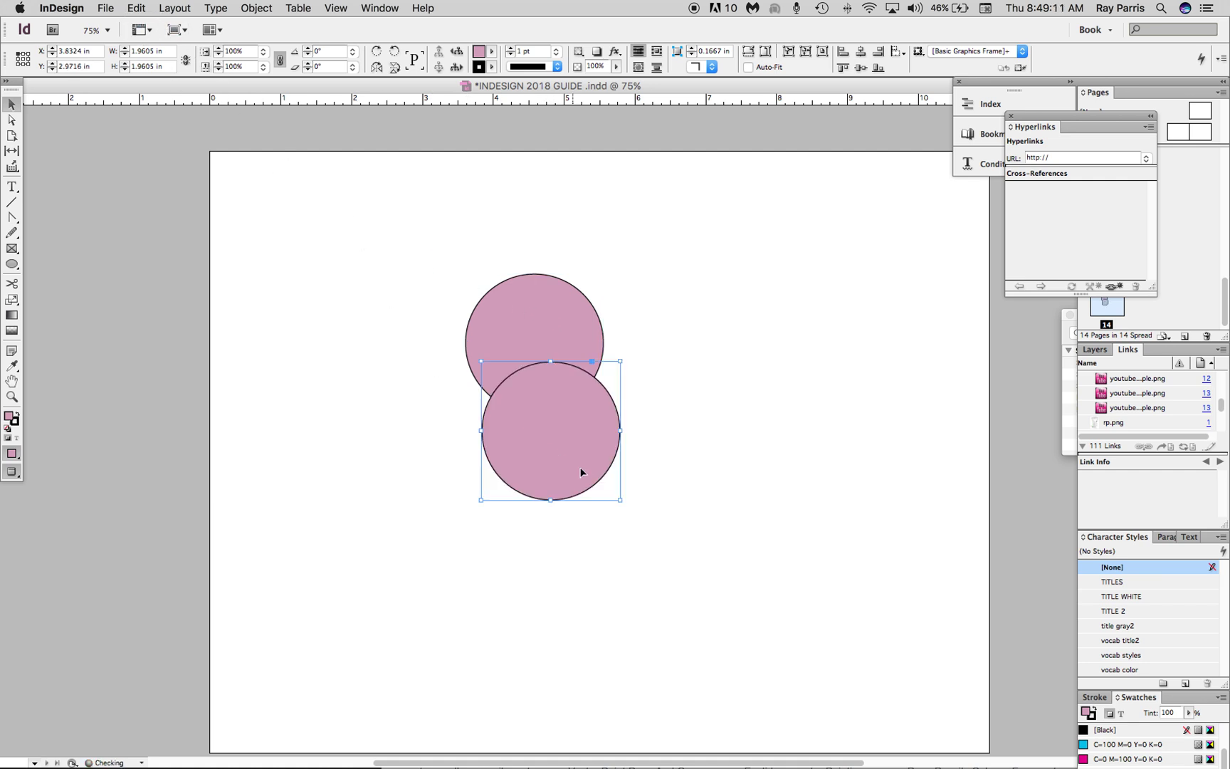
{"action": "left_click_drag", "start_coordinate": [581, 471], "coordinate": [773, 390]}
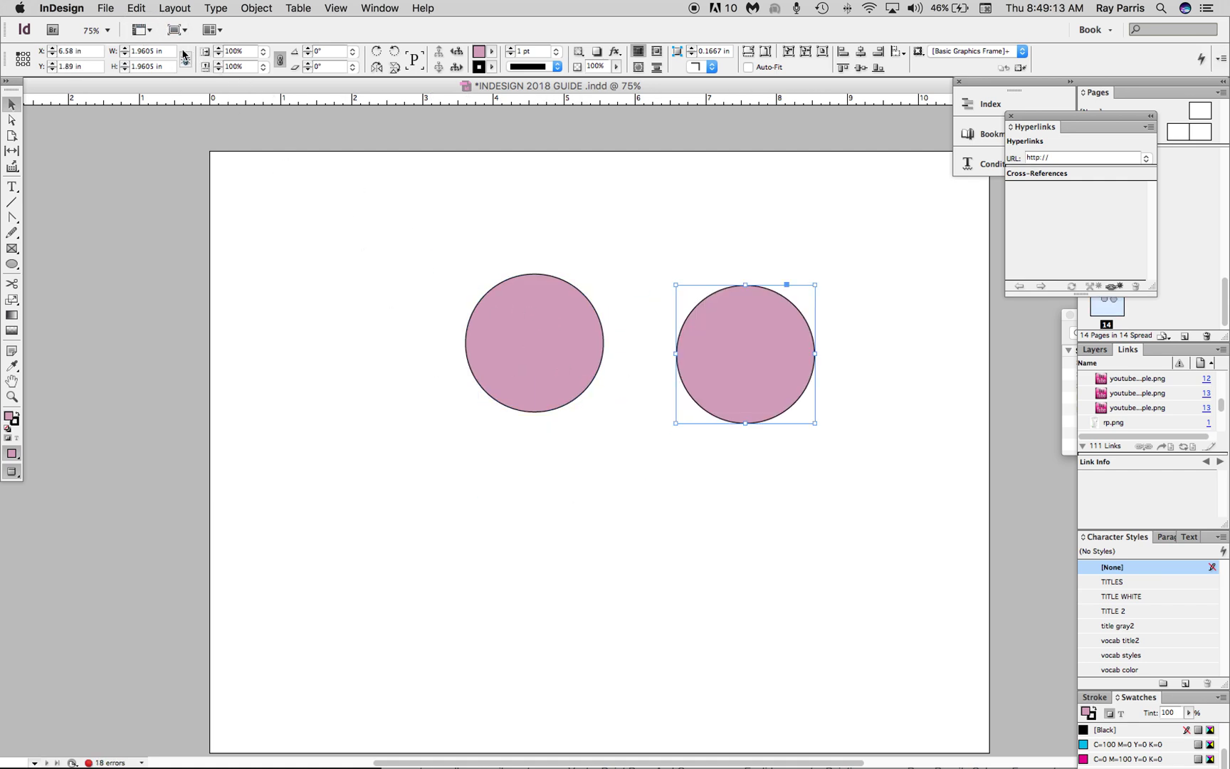
{"action": "left_click", "coordinate": [136, 7]}
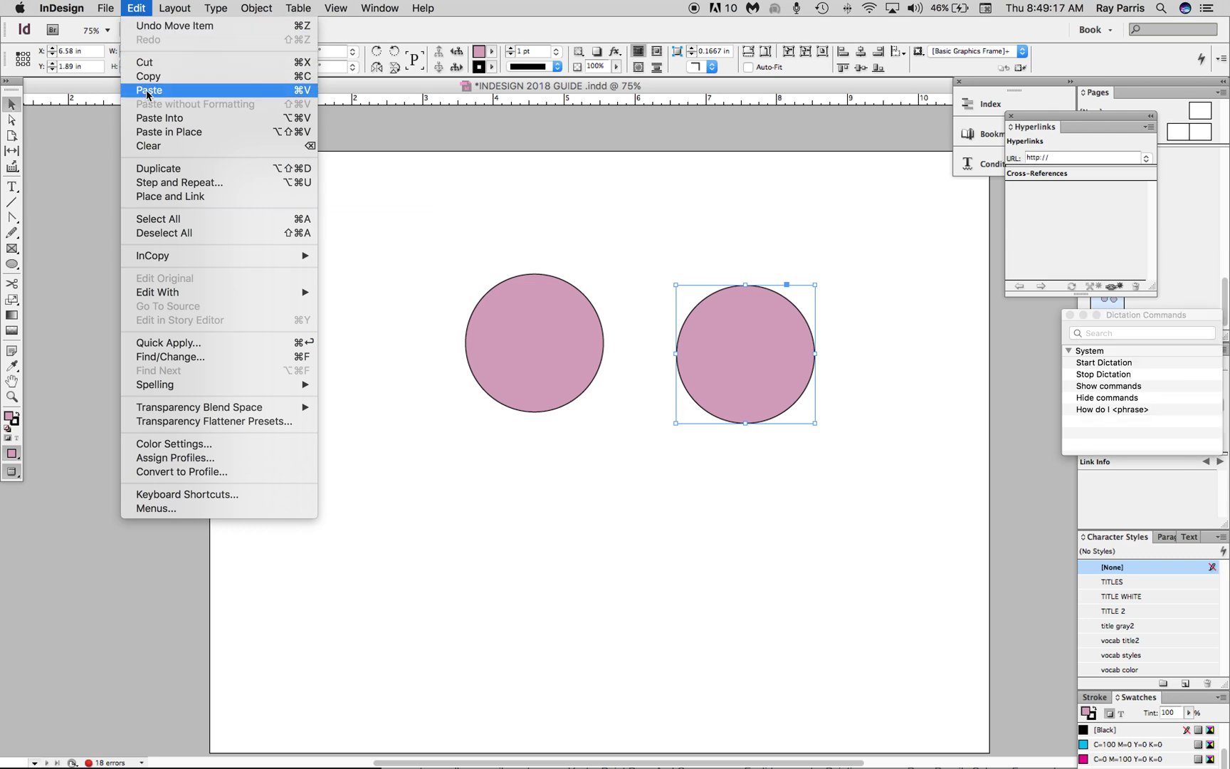
{"action": "left_click", "coordinate": [597, 279]}
{"action": "left_click", "coordinate": [137, 7]}
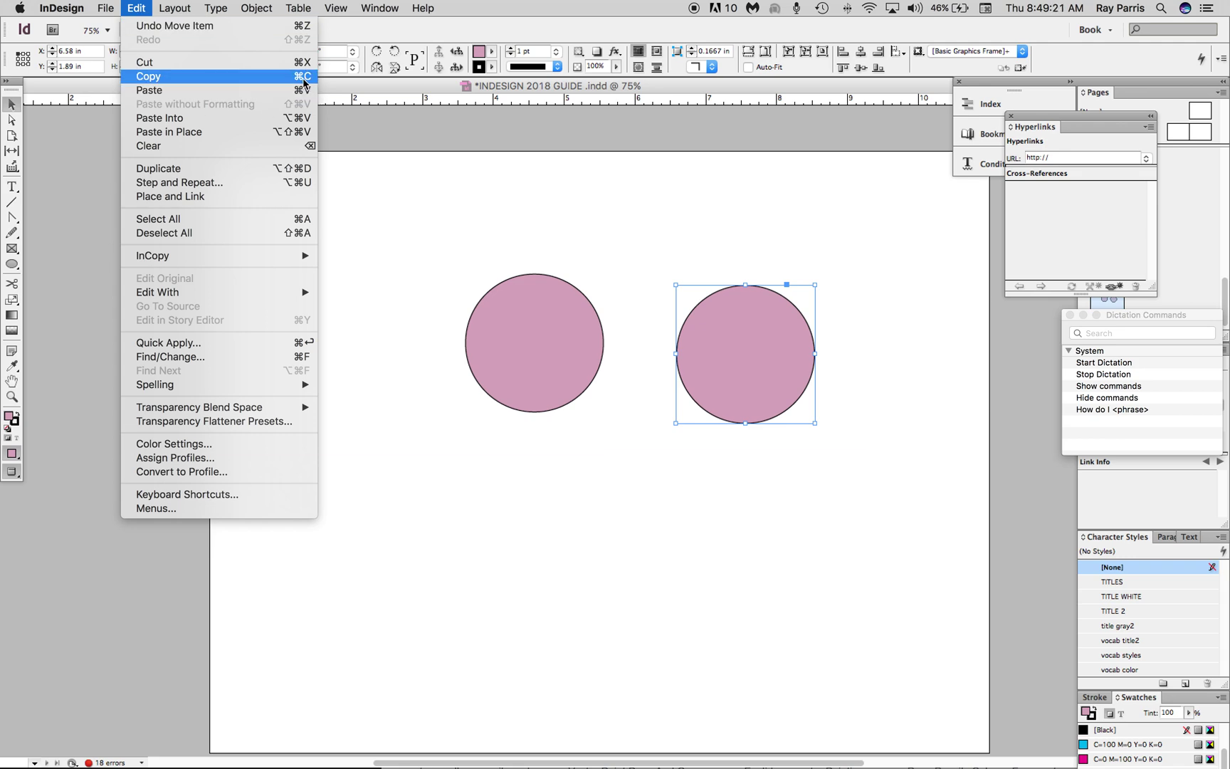
{"action": "left_click", "coordinate": [756, 369]}
Set the right-hand circle's Fill and Stroke both to [None]
{"action": "left_click_drag", "start_coordinate": [756, 370], "coordinate": [760, 354]}
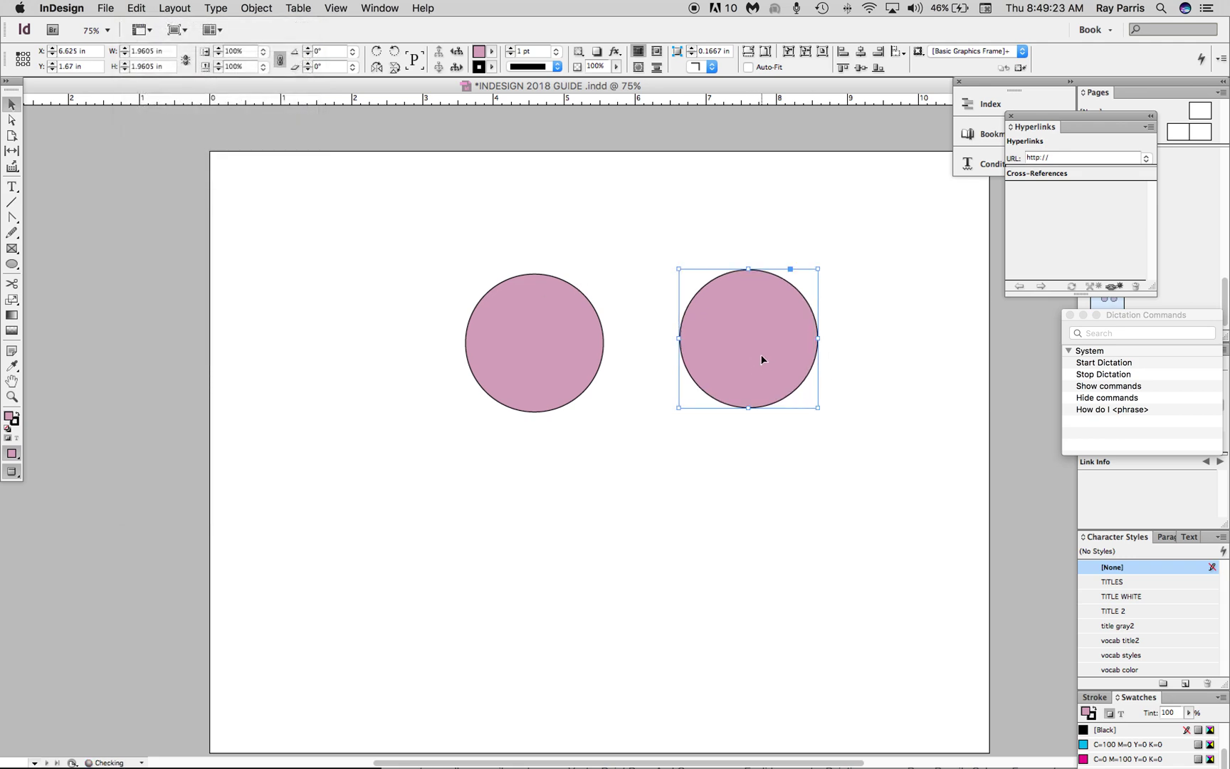
{"action": "left_click", "coordinate": [491, 51]}
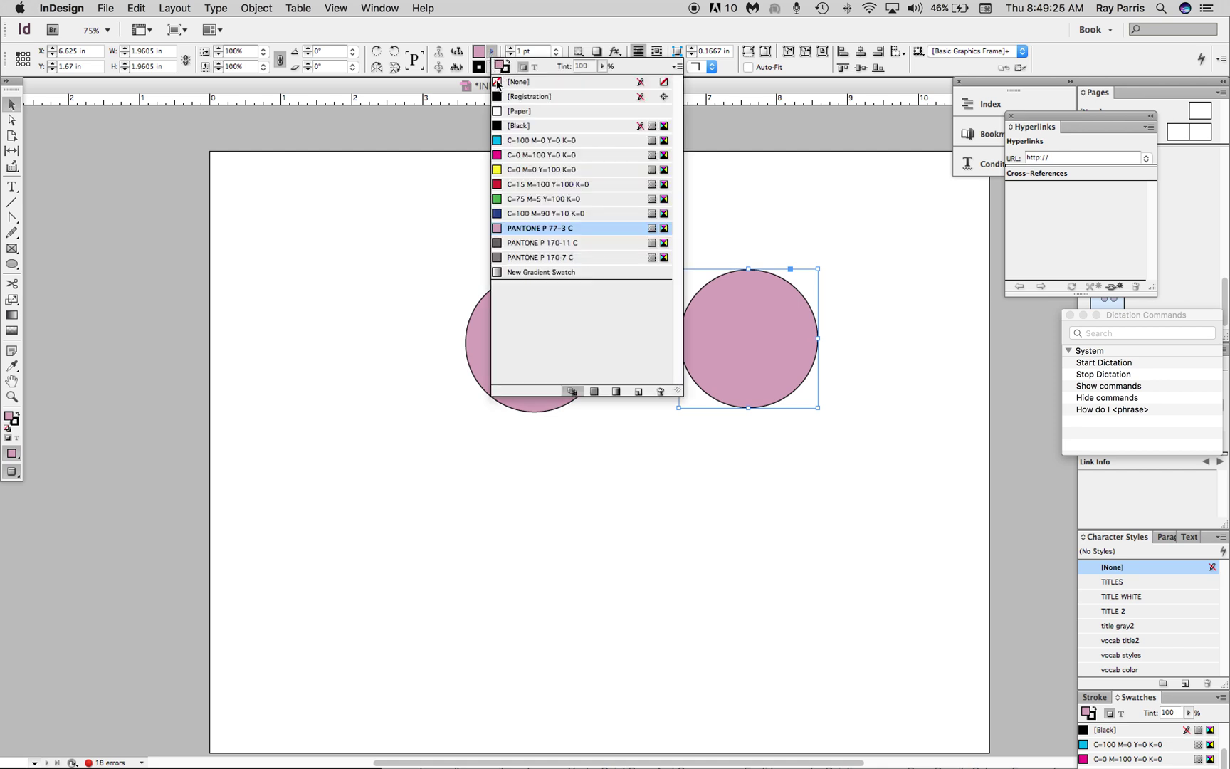
{"action": "left_click", "coordinate": [519, 81]}
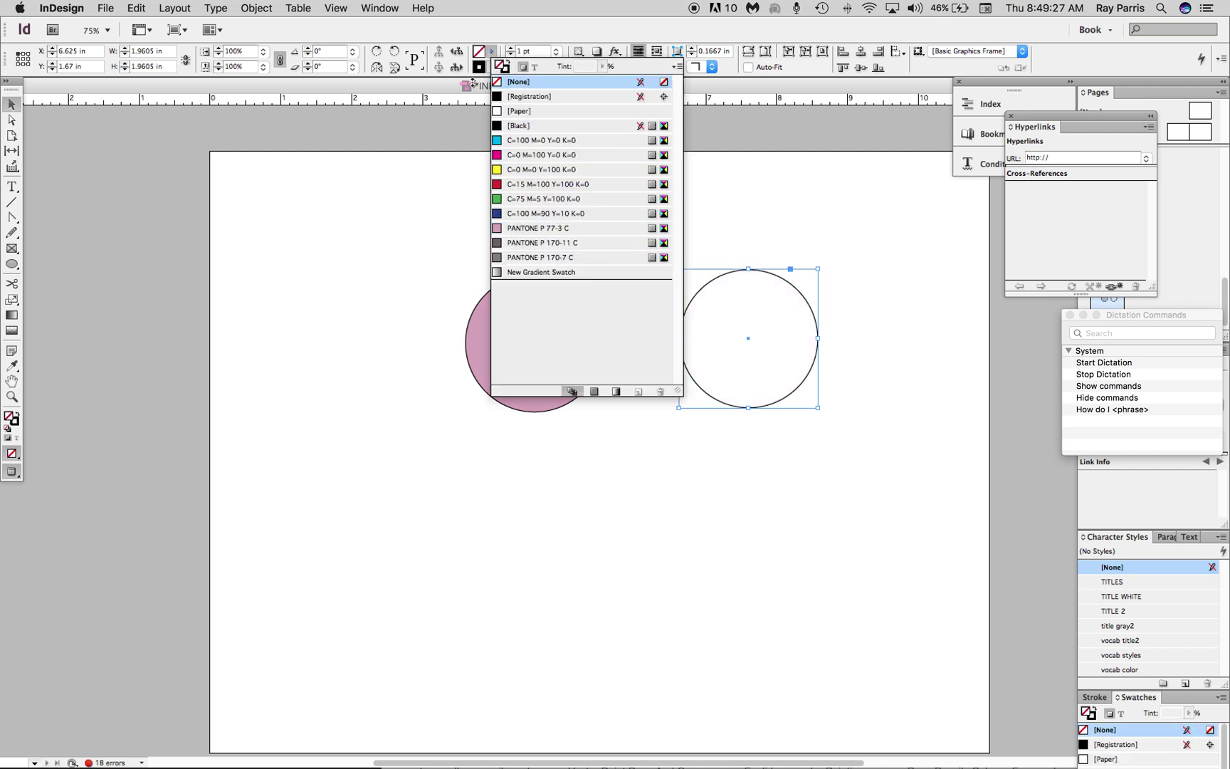
{"action": "left_click", "coordinate": [491, 66]}
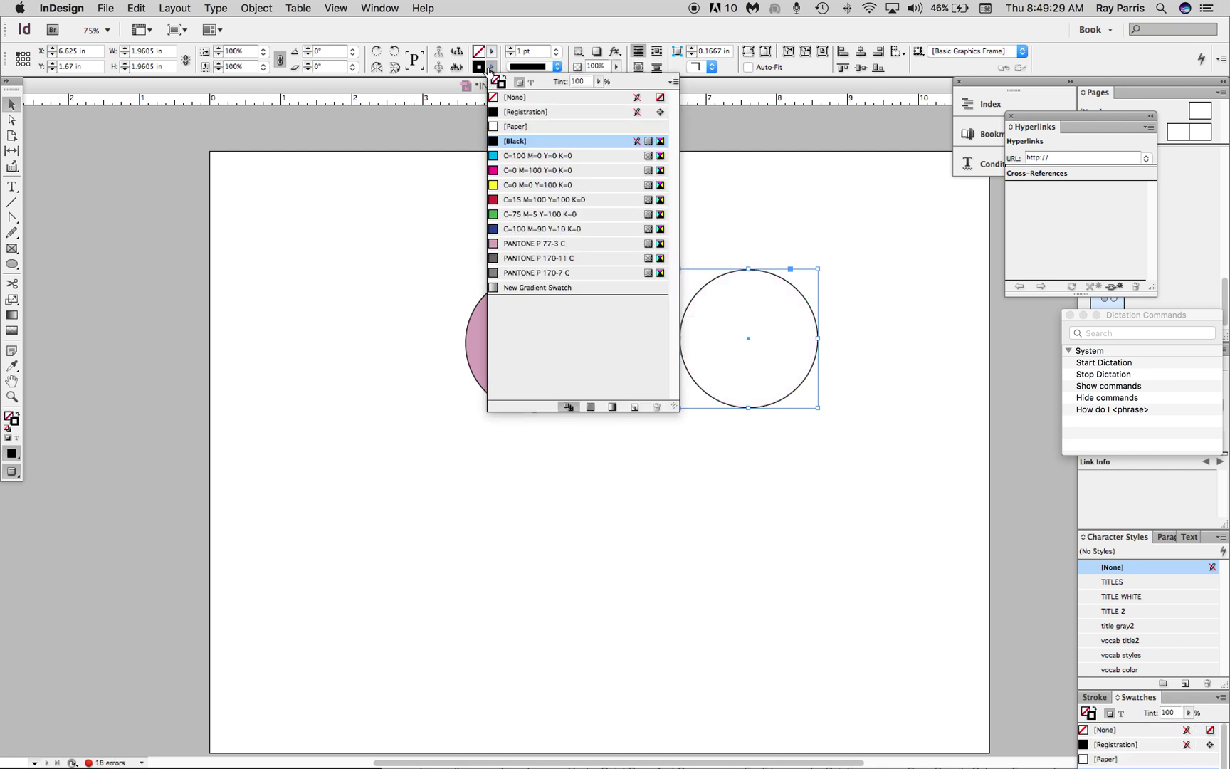
{"action": "left_click", "coordinate": [514, 97]}
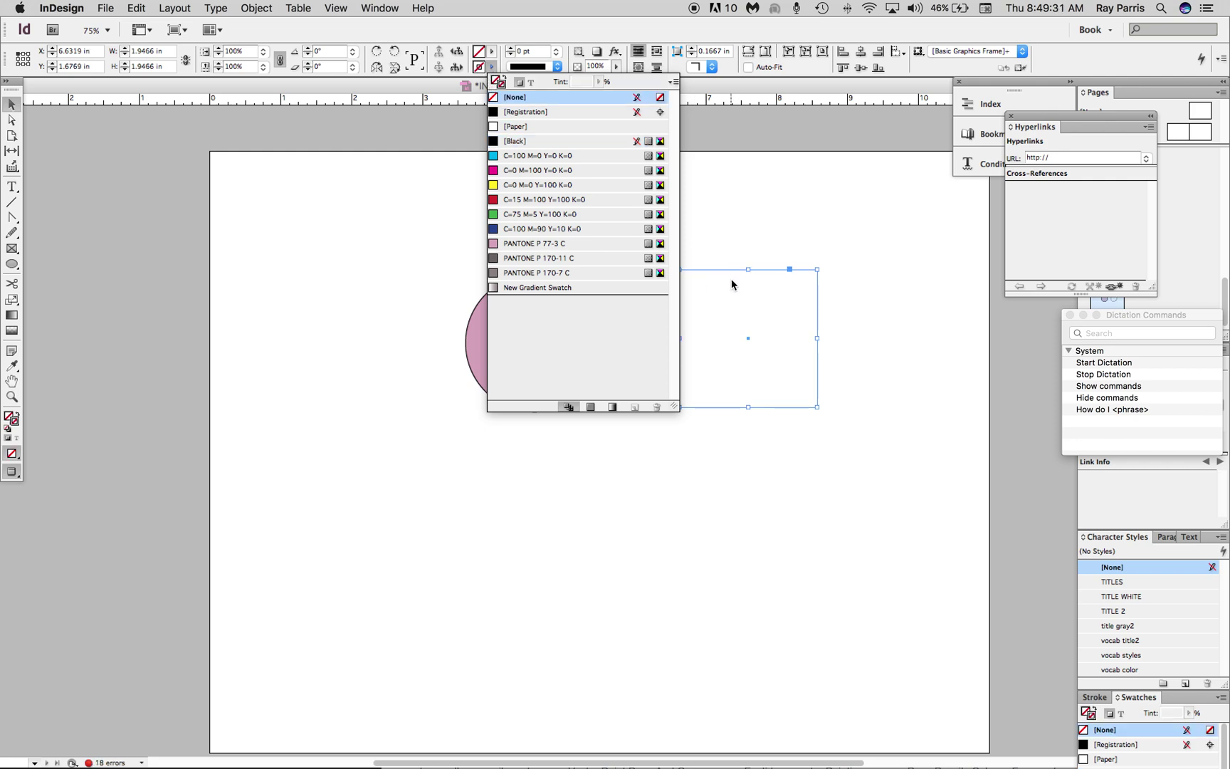
{"action": "left_click", "coordinate": [13, 188]}
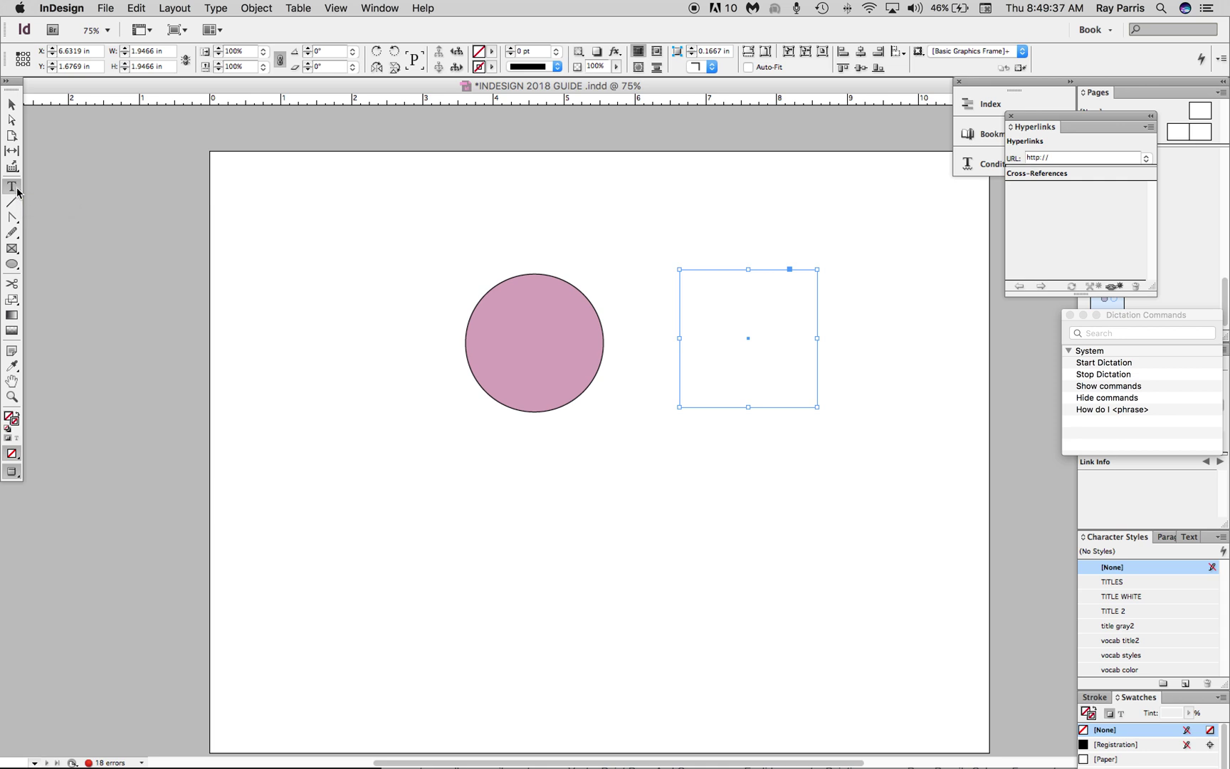
{"action": "right_click", "coordinate": [15, 188]}
Type 'LOGO DESIGN INC' along the invisible circle's path and select the arched text
{"action": "left_click", "coordinate": [50, 205]}
{"action": "left_click", "coordinate": [691, 300]}
{"action": "type", "text": "LOGO DESI"}
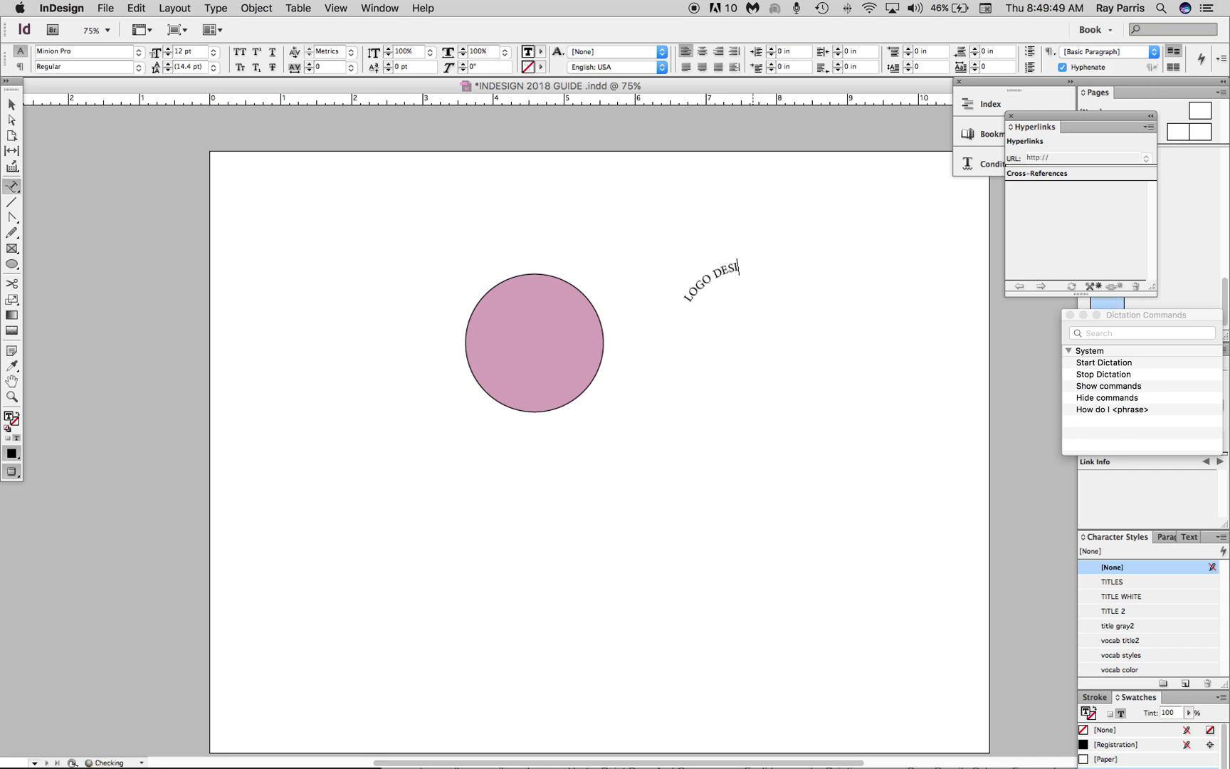
{"action": "type", "text": "GN IN"}
{"action": "type", "text": "C"}
{"action": "mouse_move", "coordinate": [780, 272]}
{"action": "left_mouse_down"}
{"action": "mouse_move", "coordinate": [687, 273]}
{"action": "mouse_move", "coordinate": [661, 295]}
{"action": "left_mouse_up"}
{"action": "left_click", "coordinate": [784, 271]}
{"action": "left_click_drag", "start_coordinate": [778, 271], "coordinate": [682, 298]}
Zoom in closely on the end of the arched text
{"action": "left_click", "coordinate": [12, 398]}
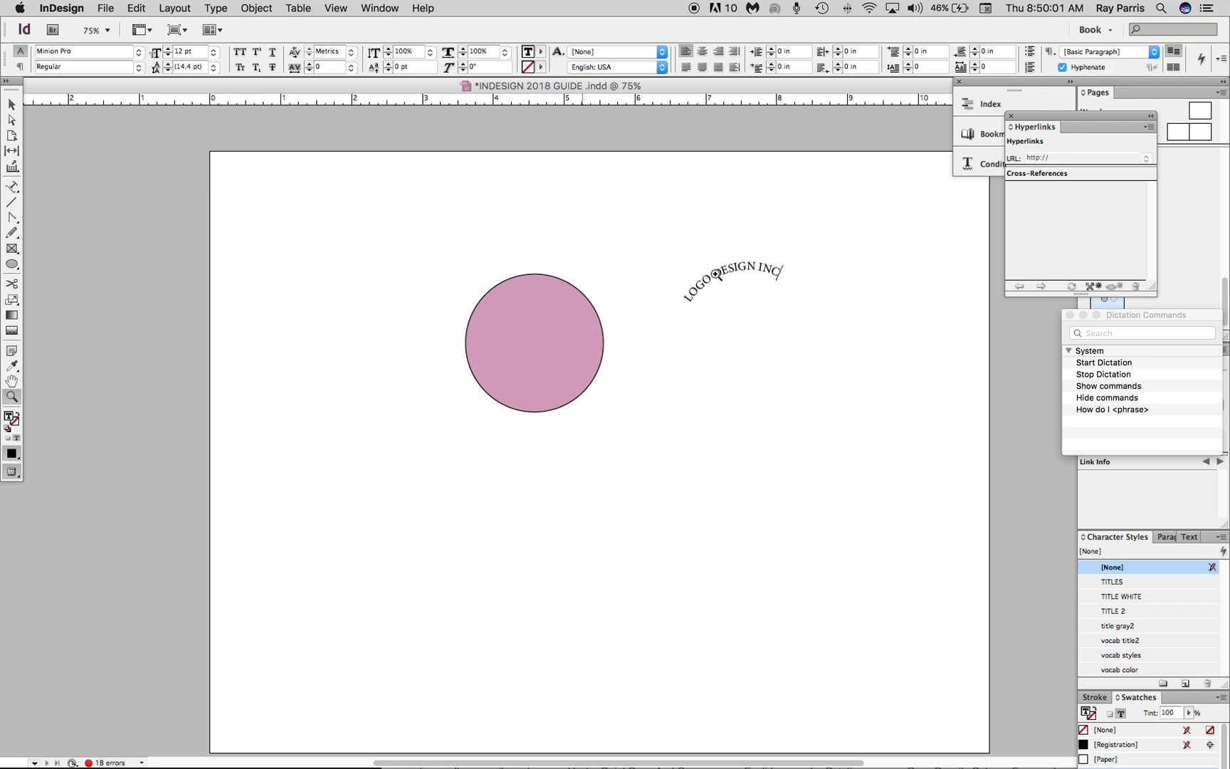
{"action": "left_click", "coordinate": [717, 276]}
{"action": "left_click", "coordinate": [731, 286]}
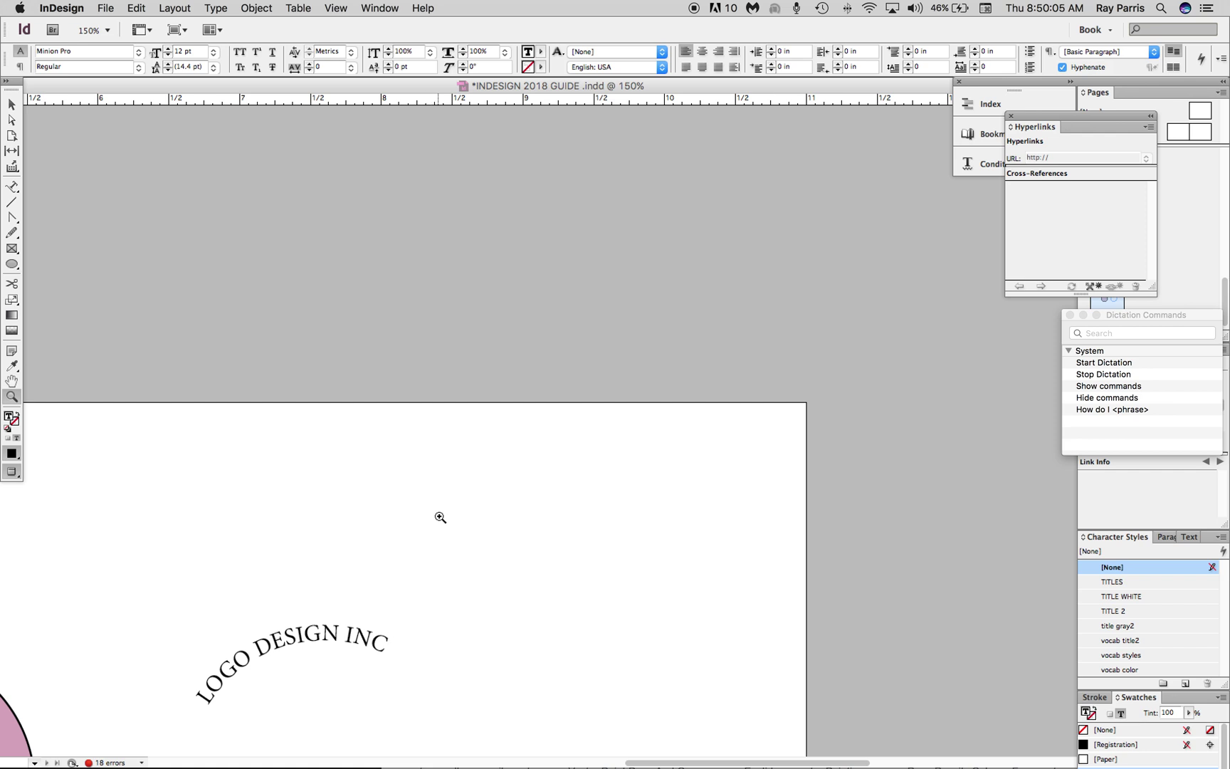
{"action": "left_click_drag", "start_coordinate": [407, 525], "coordinate": [498, 425]}
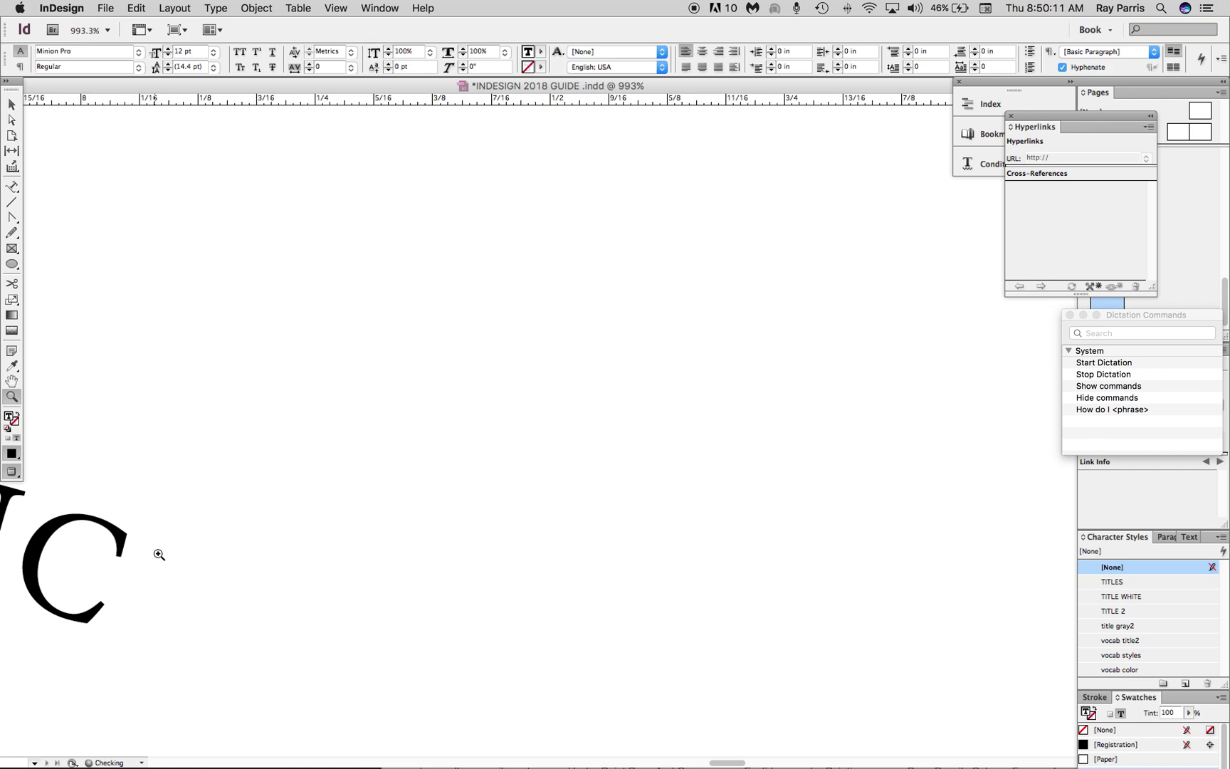
{"action": "key", "text": "super+minus"}
{"action": "scroll", "coordinate": [192, 550], "scroll_direction": "up", "scroll_amount": 5}
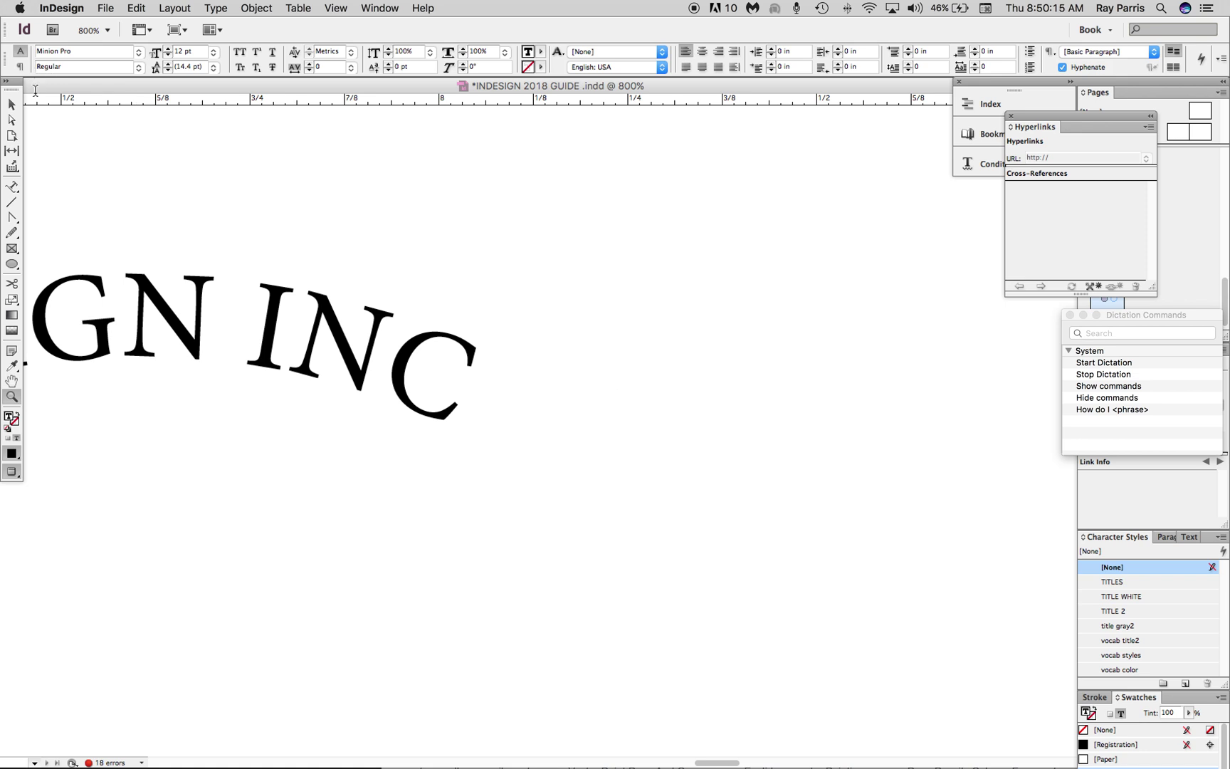
Deselect the text and zoom back out to 150% to see the whole text frame
{"action": "left_click", "coordinate": [13, 105]}
{"action": "left_click", "coordinate": [197, 207]}
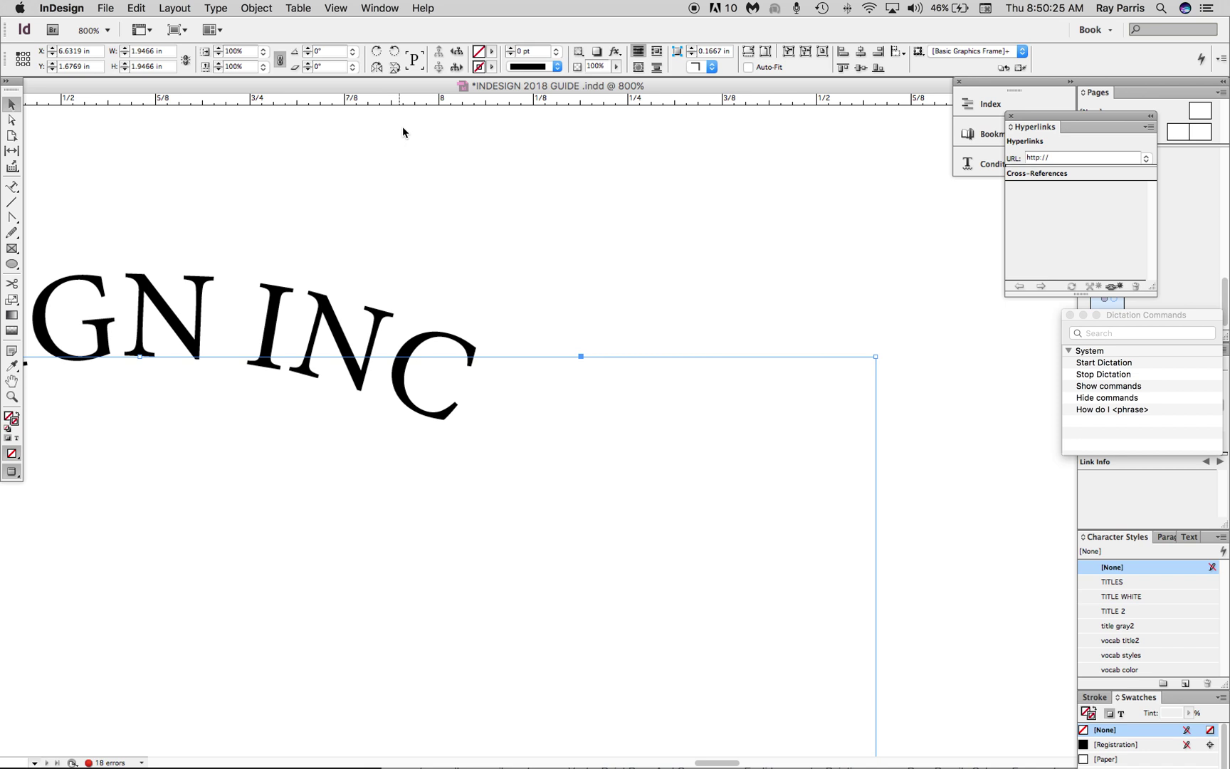
{"action": "key", "text": "super+minus"}
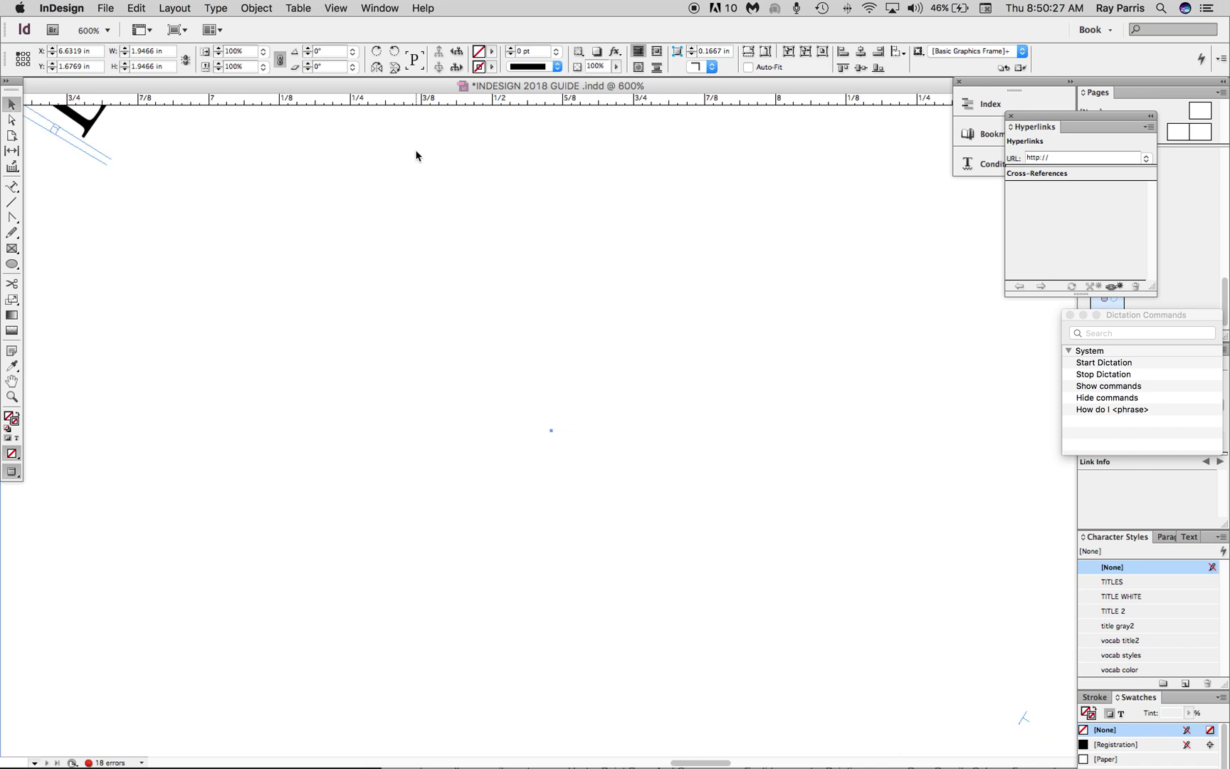
{"action": "scroll", "coordinate": [204, 153], "scroll_direction": "up", "scroll_amount": 3}
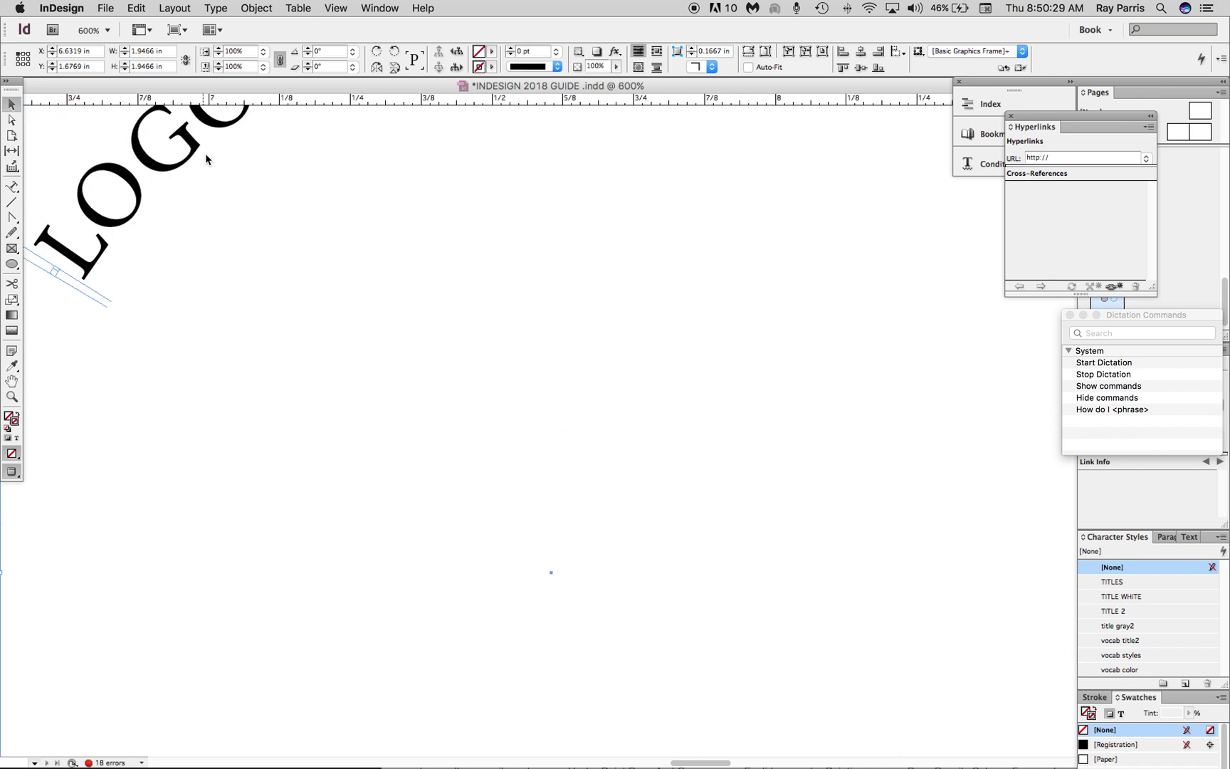
{"action": "scroll", "coordinate": [205, 153], "scroll_direction": "up", "scroll_amount": 3}
{"action": "scroll", "coordinate": [204, 153], "scroll_direction": "up", "scroll_amount": 3}
{"action": "scroll", "coordinate": [205, 153], "scroll_direction": "up", "scroll_amount": 3}
{"action": "scroll", "coordinate": [205, 153], "scroll_direction": "up", "scroll_amount": 3}
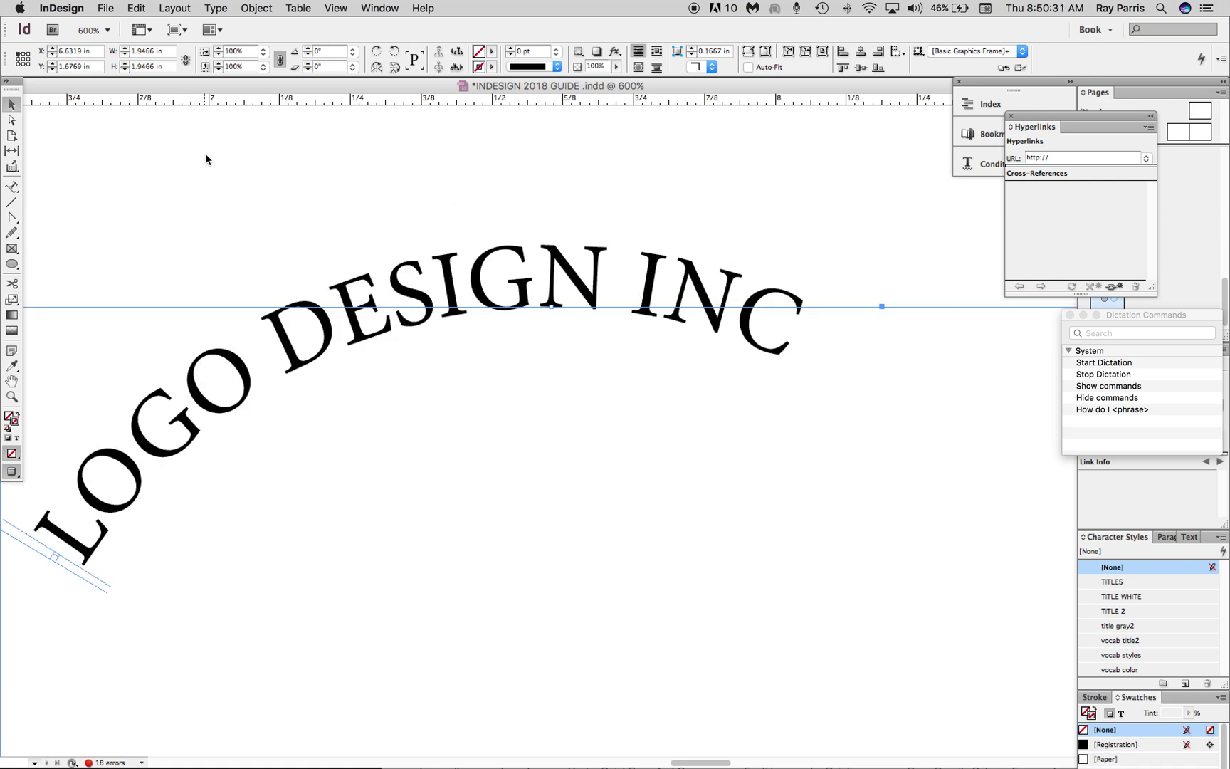
{"action": "scroll", "coordinate": [206, 153], "scroll_direction": "up", "scroll_amount": 5}
{"action": "scroll", "coordinate": [321, 197], "scroll_direction": "up", "scroll_amount": 3}
{"action": "scroll", "coordinate": [321, 196], "scroll_direction": "up", "scroll_amount": 5}
{"action": "scroll", "coordinate": [320, 196], "scroll_direction": "up", "scroll_amount": 2}
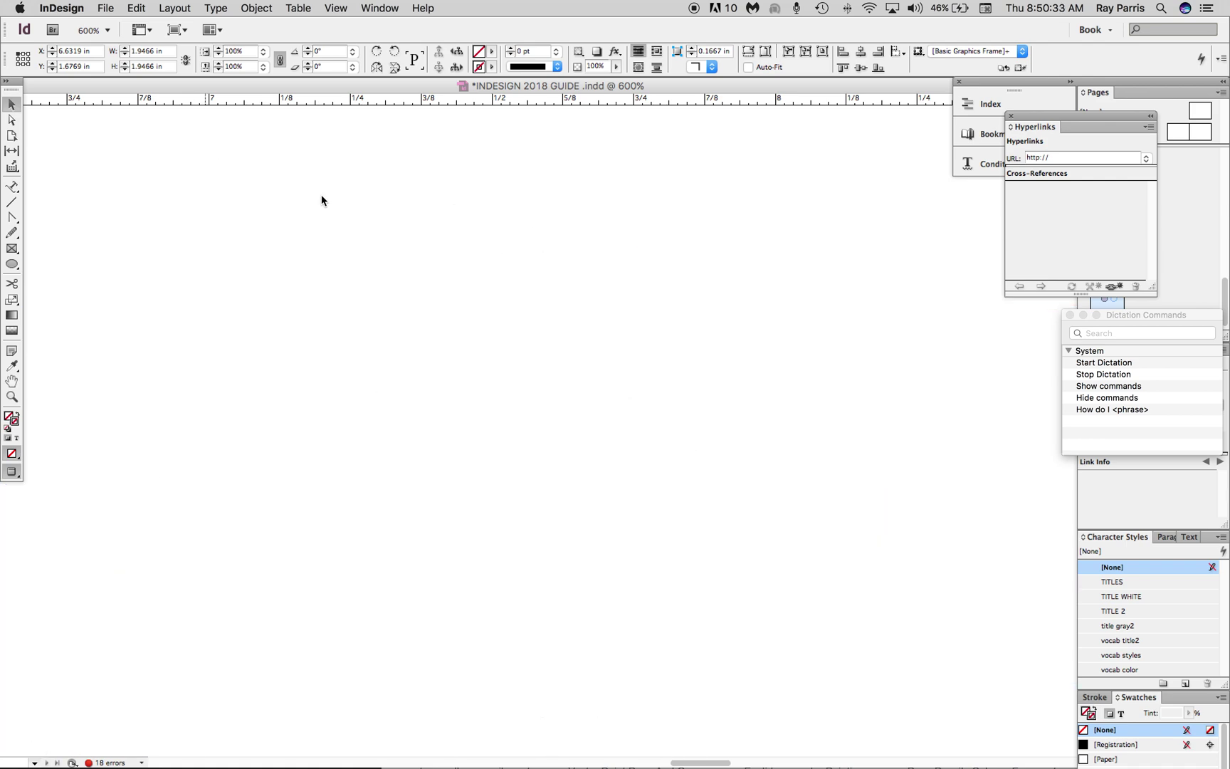
{"action": "scroll", "coordinate": [322, 193], "scroll_direction": "left", "scroll_amount": 3}
{"action": "scroll", "coordinate": [324, 193], "scroll_direction": "left", "scroll_amount": 3}
{"action": "key", "text": "super+minus"}
{"action": "key", "text": "super+minus"}
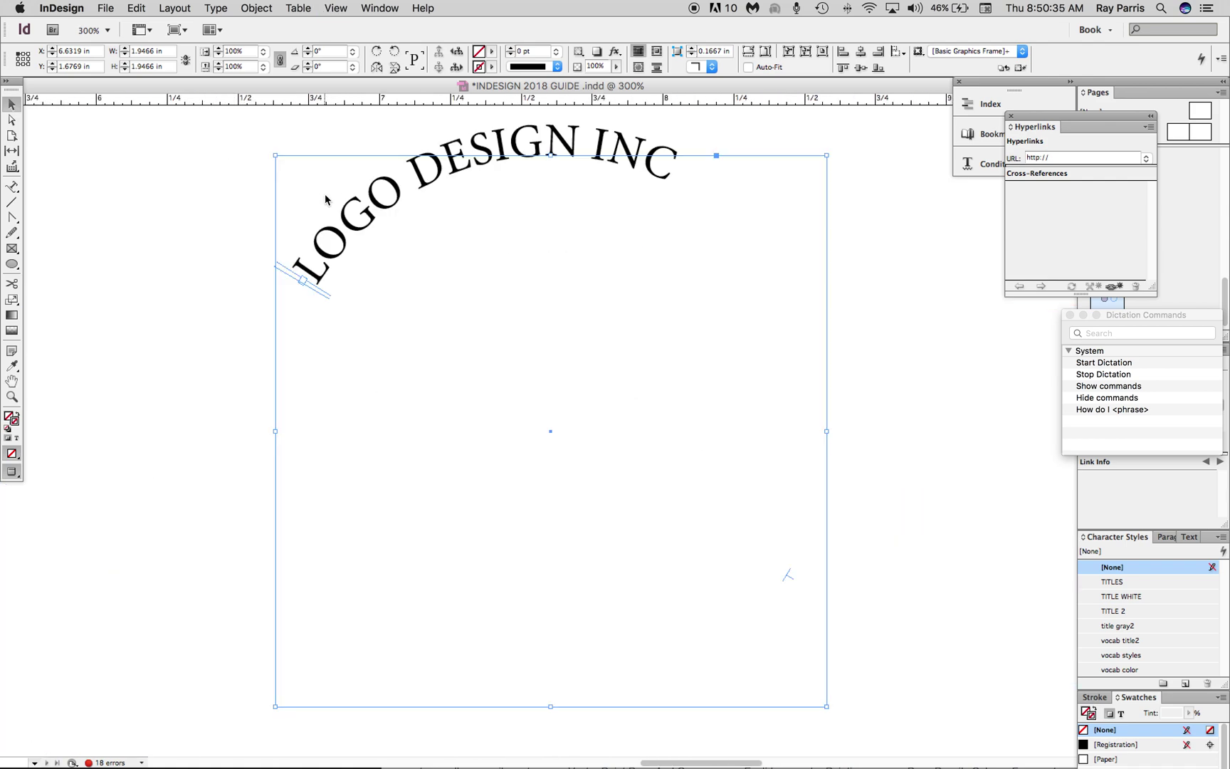
{"action": "key", "text": "super+minus"}
{"action": "key", "text": "super+minus"}
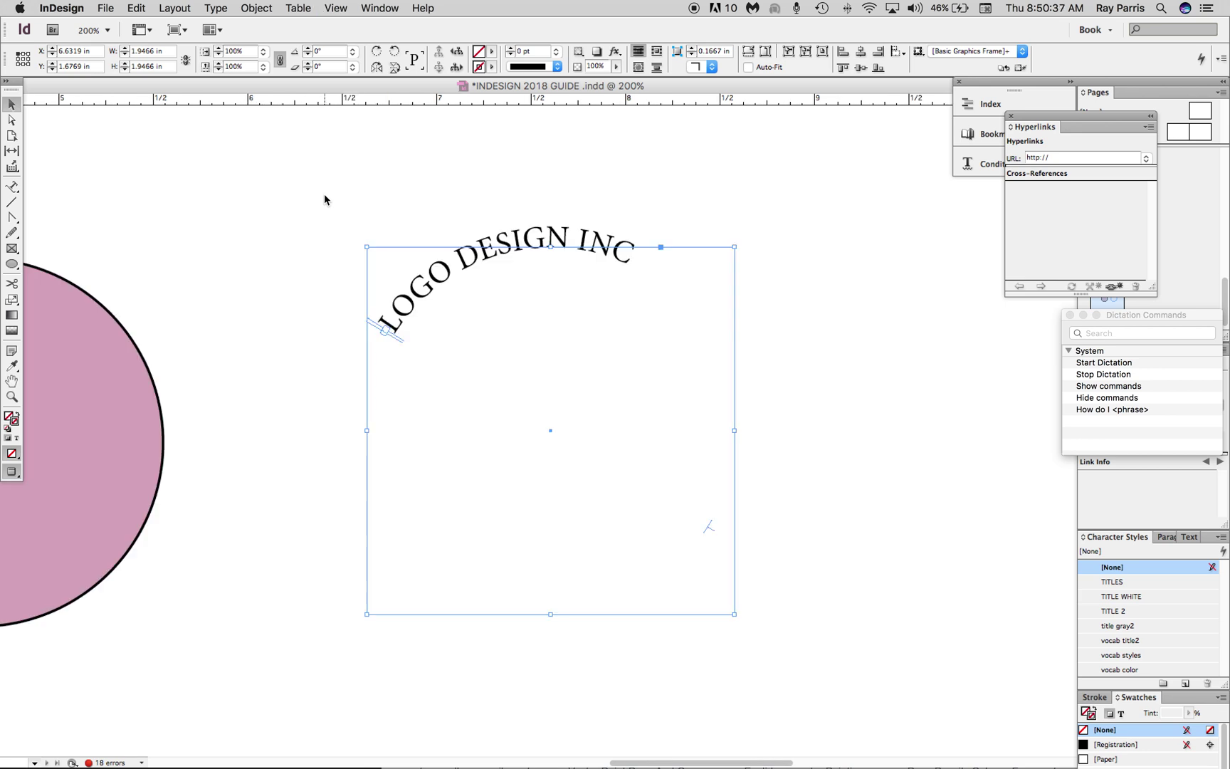
{"action": "key", "text": "super+minus"}
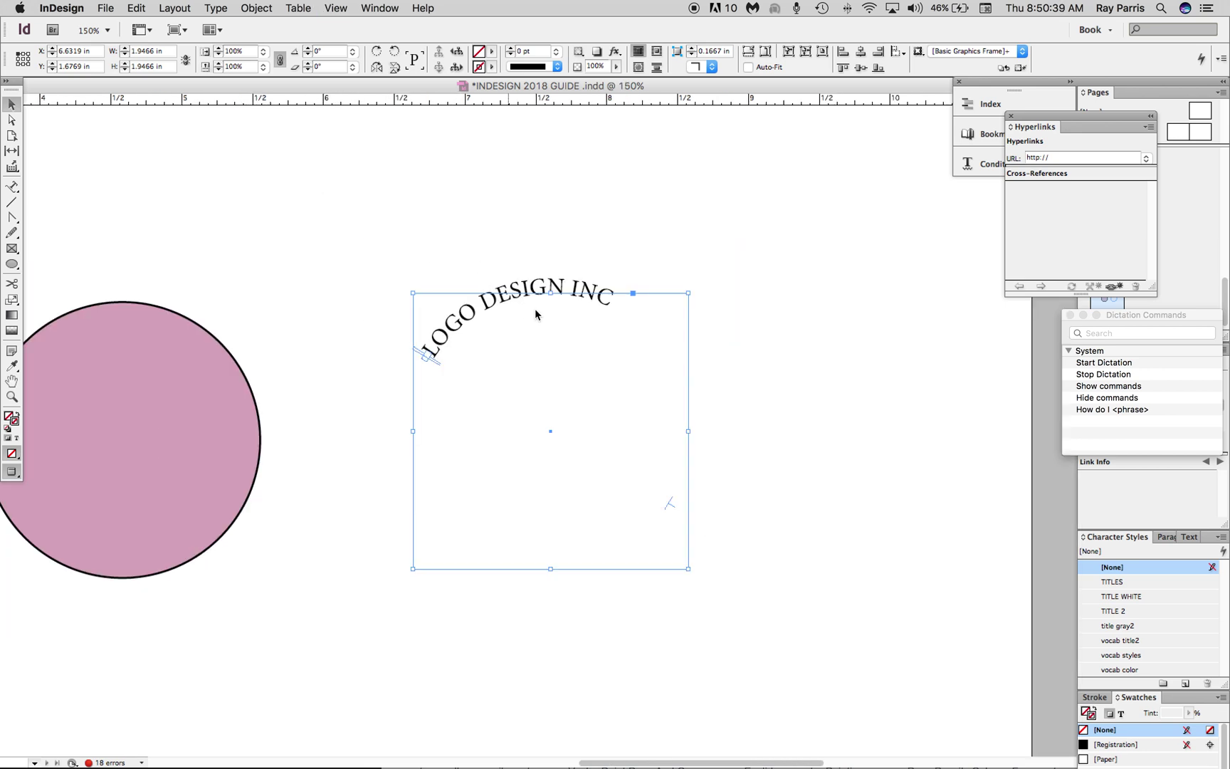
{"action": "left_click", "coordinate": [13, 187]}
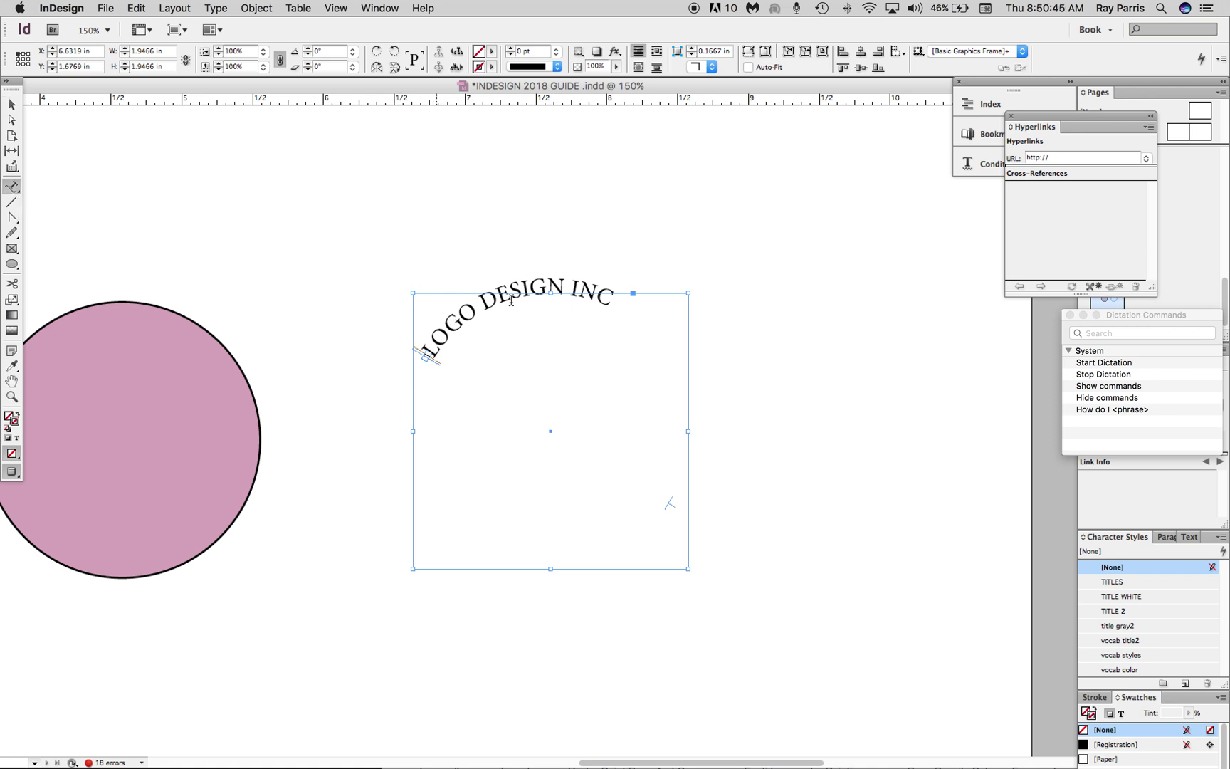
Select all the arched text and set its font to American Captain
{"action": "left_click", "coordinate": [425, 354]}
{"action": "double_click", "coordinate": [519, 286]}
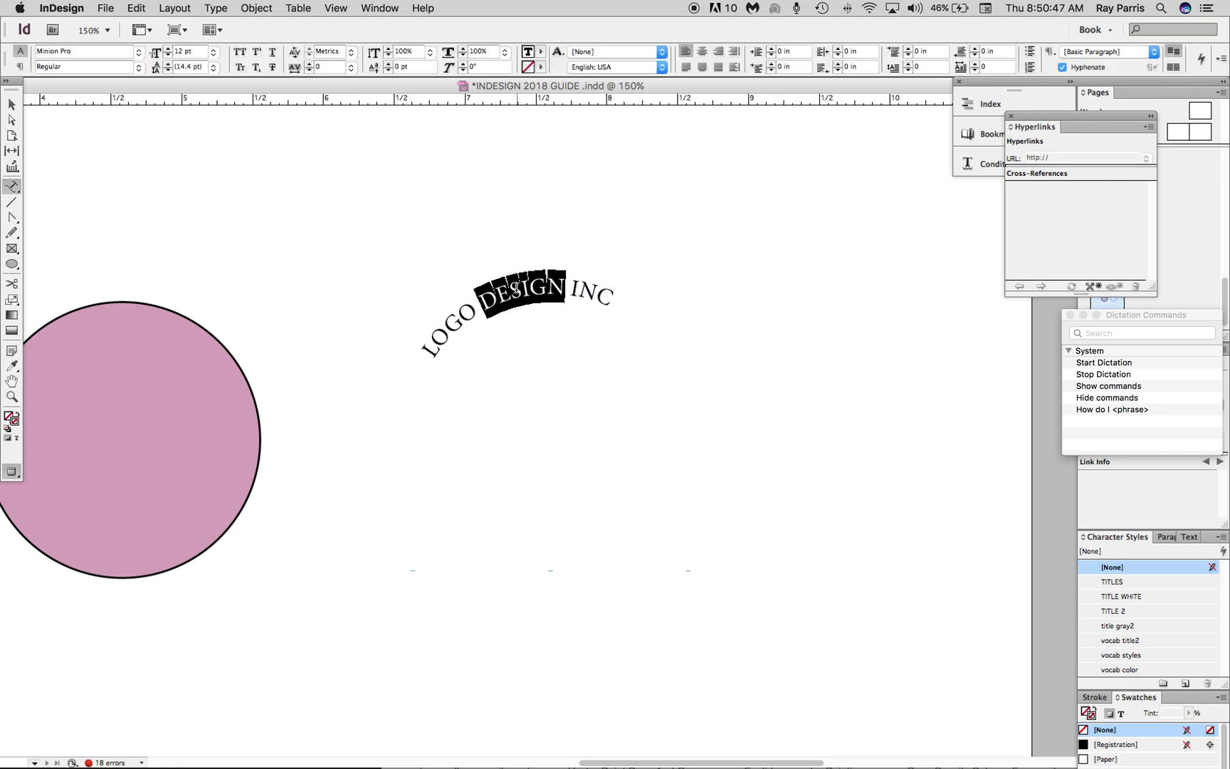
{"action": "key", "text": "super+a"}
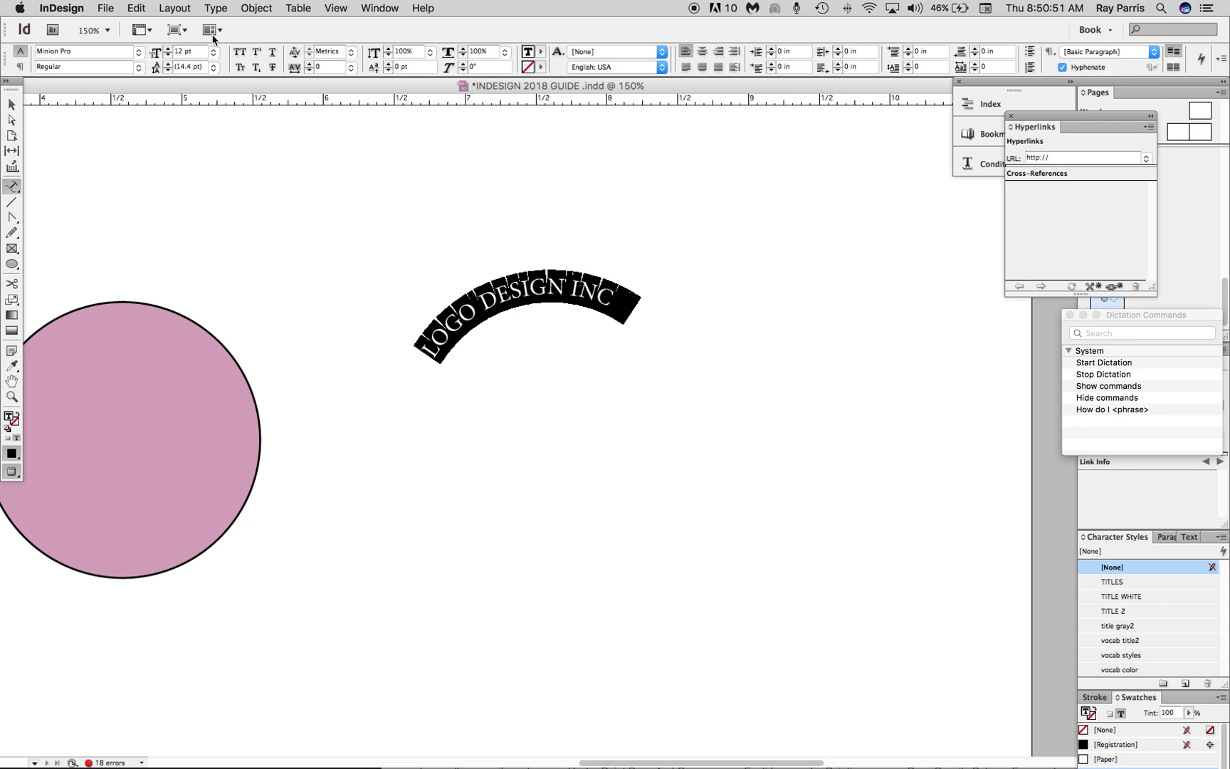
{"action": "left_click", "coordinate": [140, 57]}
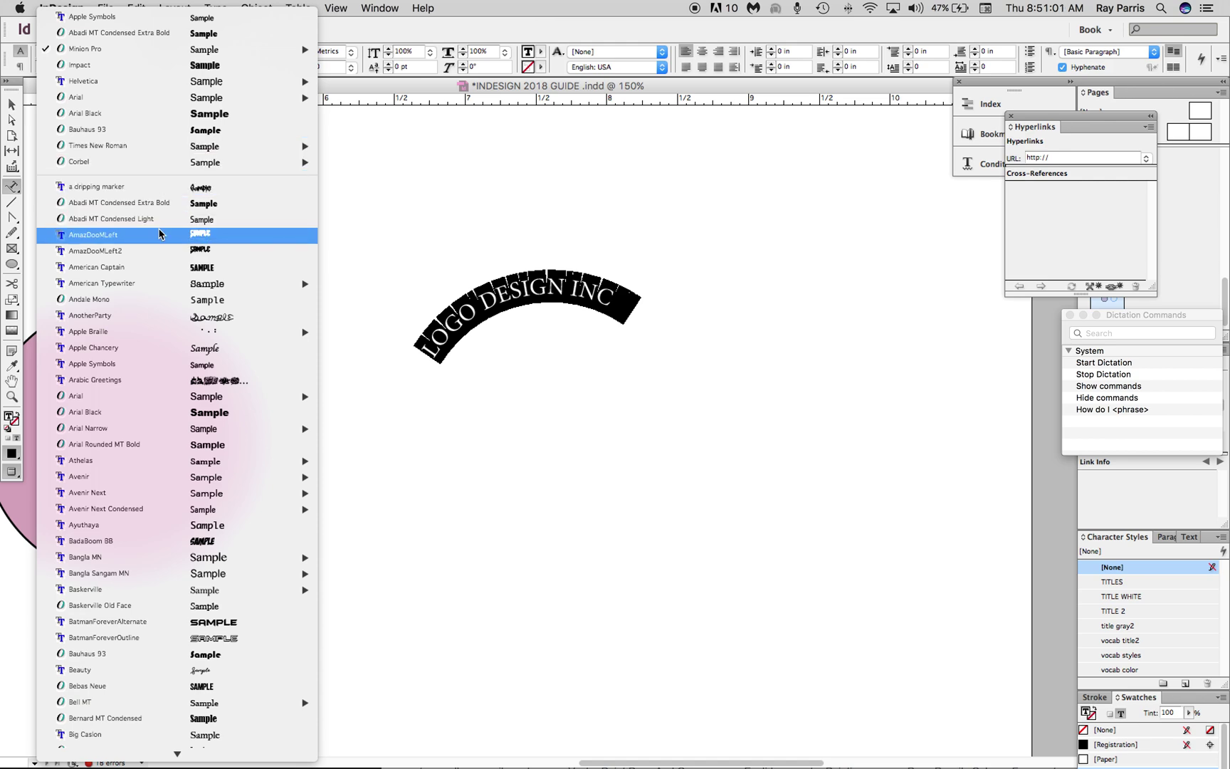
{"action": "left_click", "coordinate": [195, 271]}
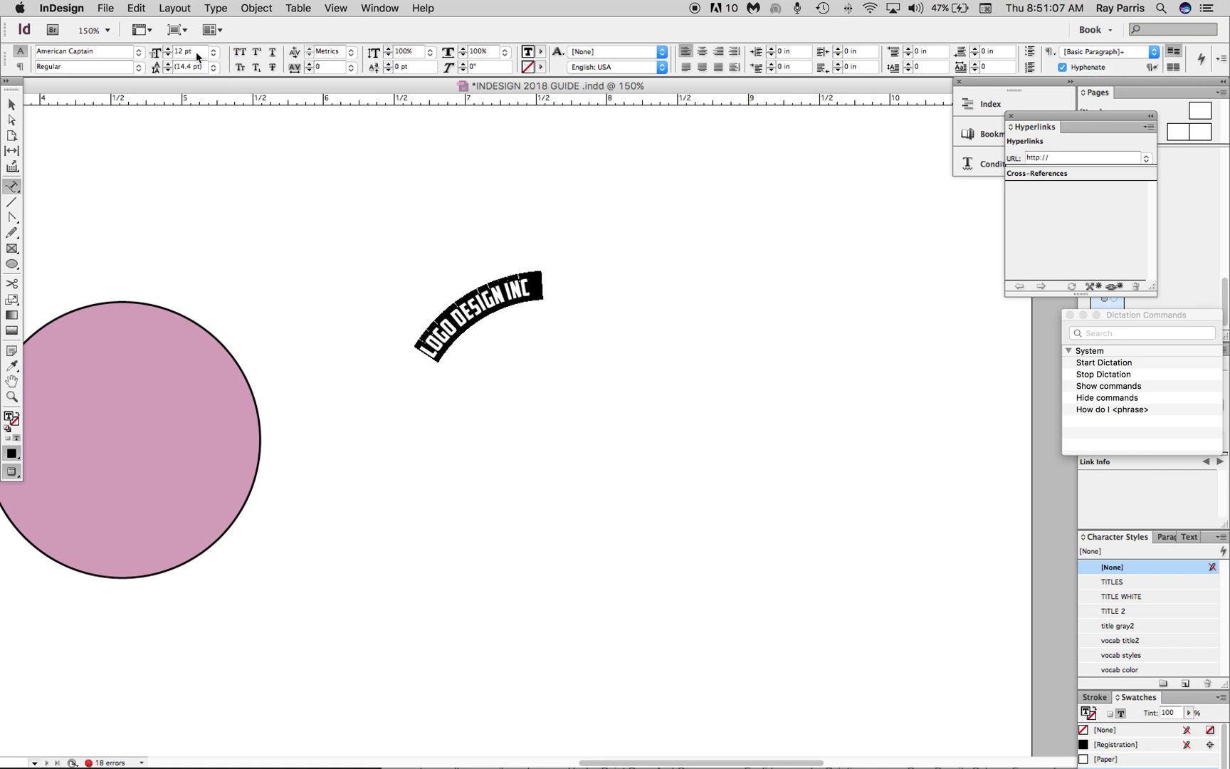
Set the arched text size to 30 pt
{"action": "left_click", "coordinate": [169, 47]}
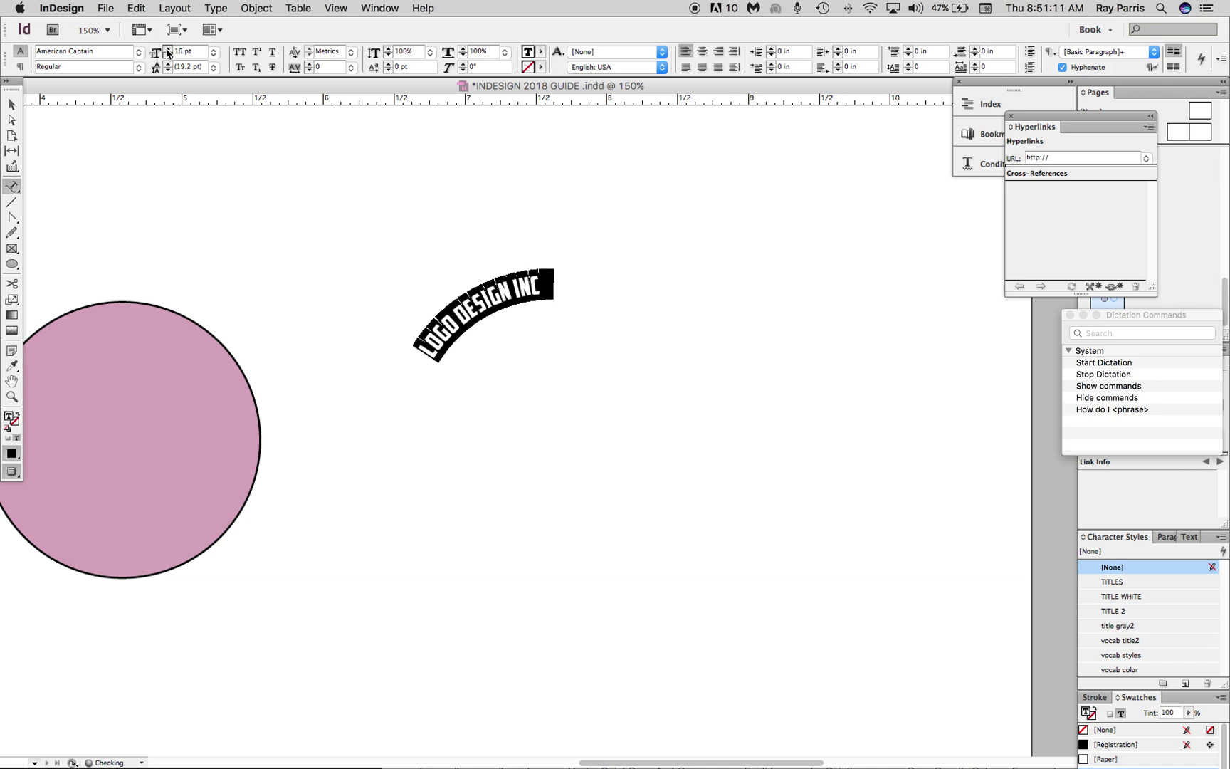
{"action": "left_click", "coordinate": [168, 47]}
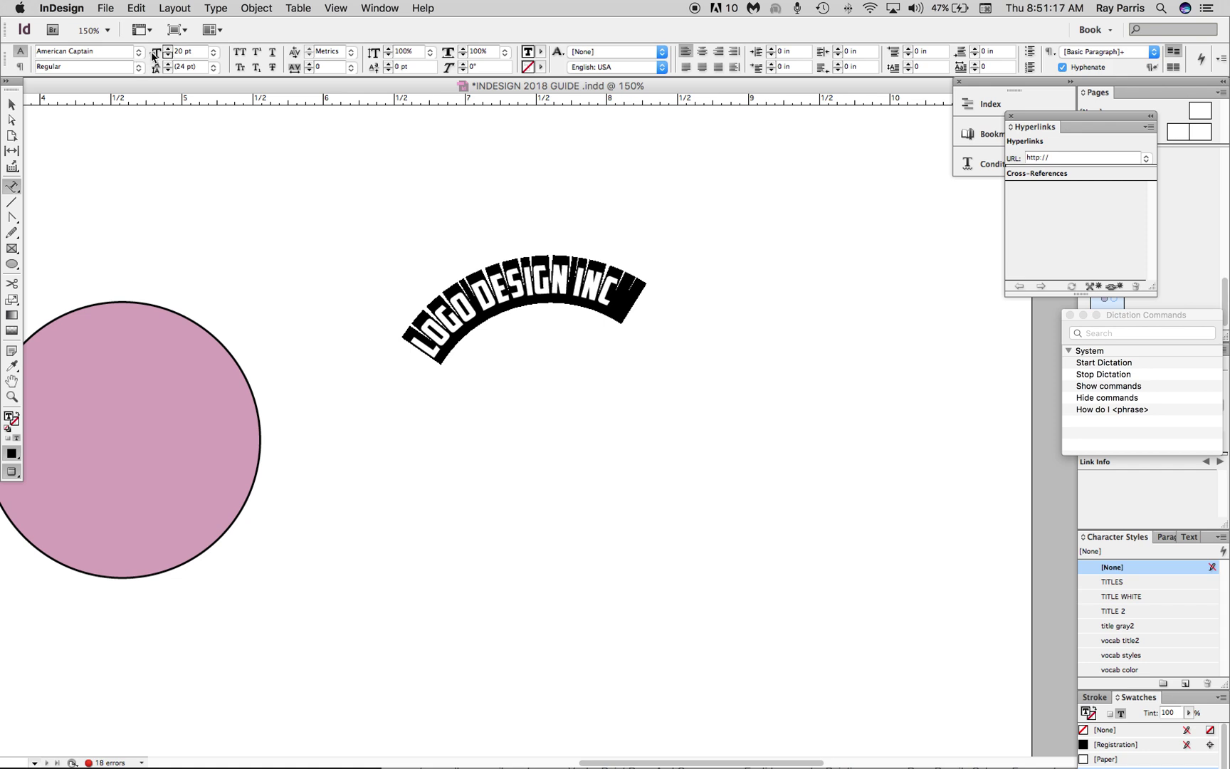
{"action": "left_click", "coordinate": [217, 54]}
{"action": "left_click", "coordinate": [216, 54]}
{"action": "left_click", "coordinate": [216, 53]}
{"action": "left_click", "coordinate": [216, 54]}
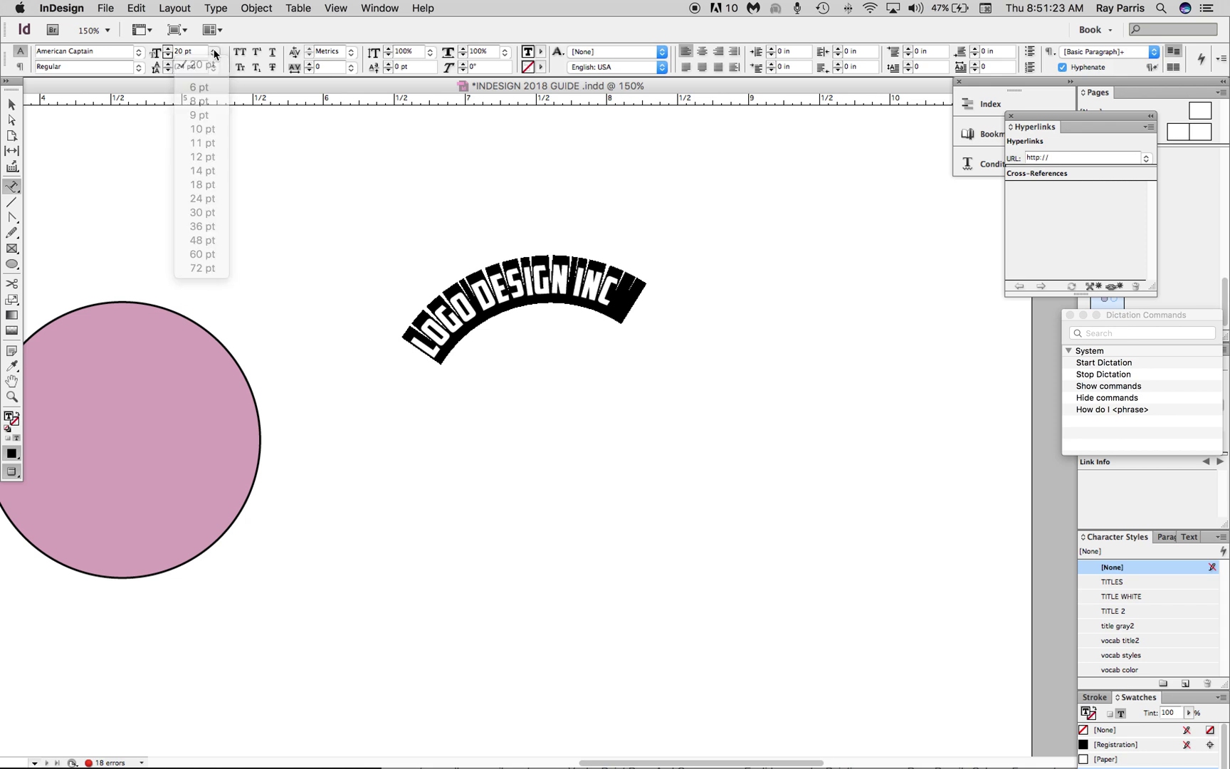
{"action": "left_click", "coordinate": [204, 214]}
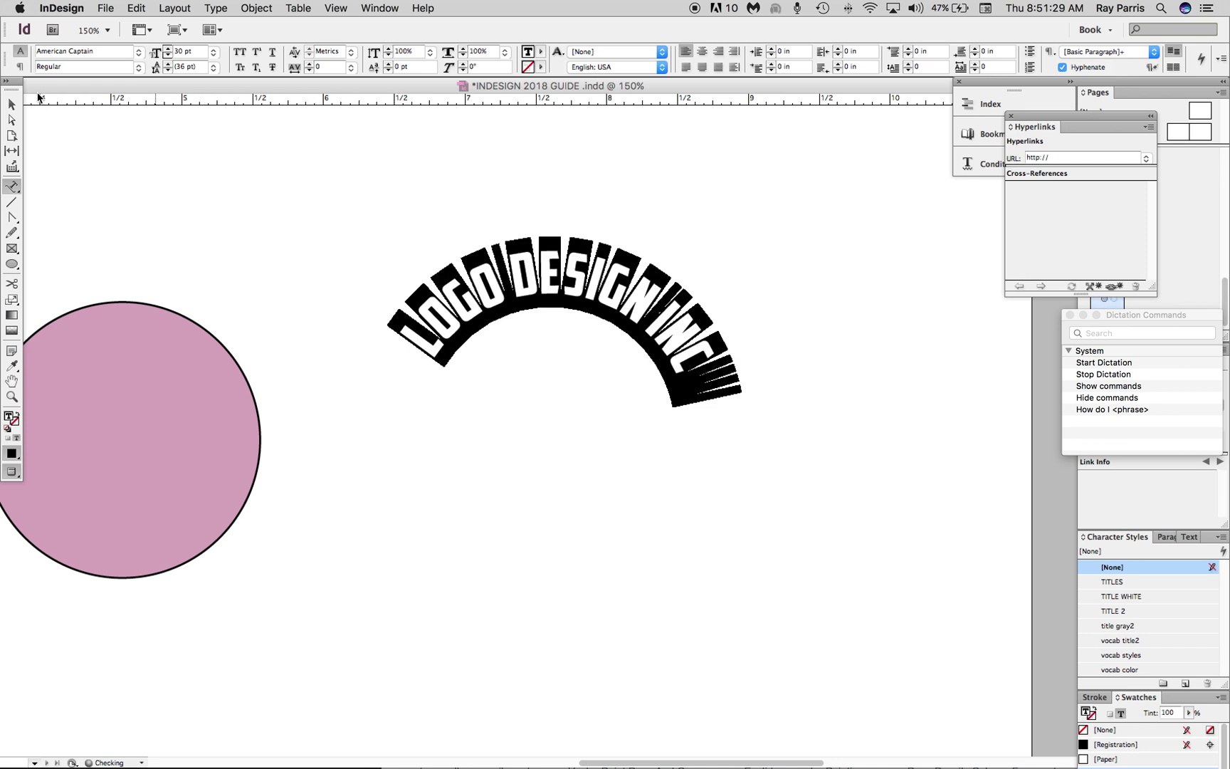
{"action": "left_click", "coordinate": [12, 105]}
Move the arched text frame onto the pink circle, Y about 1.7 in, curving over its top
{"action": "left_click", "coordinate": [556, 297]}
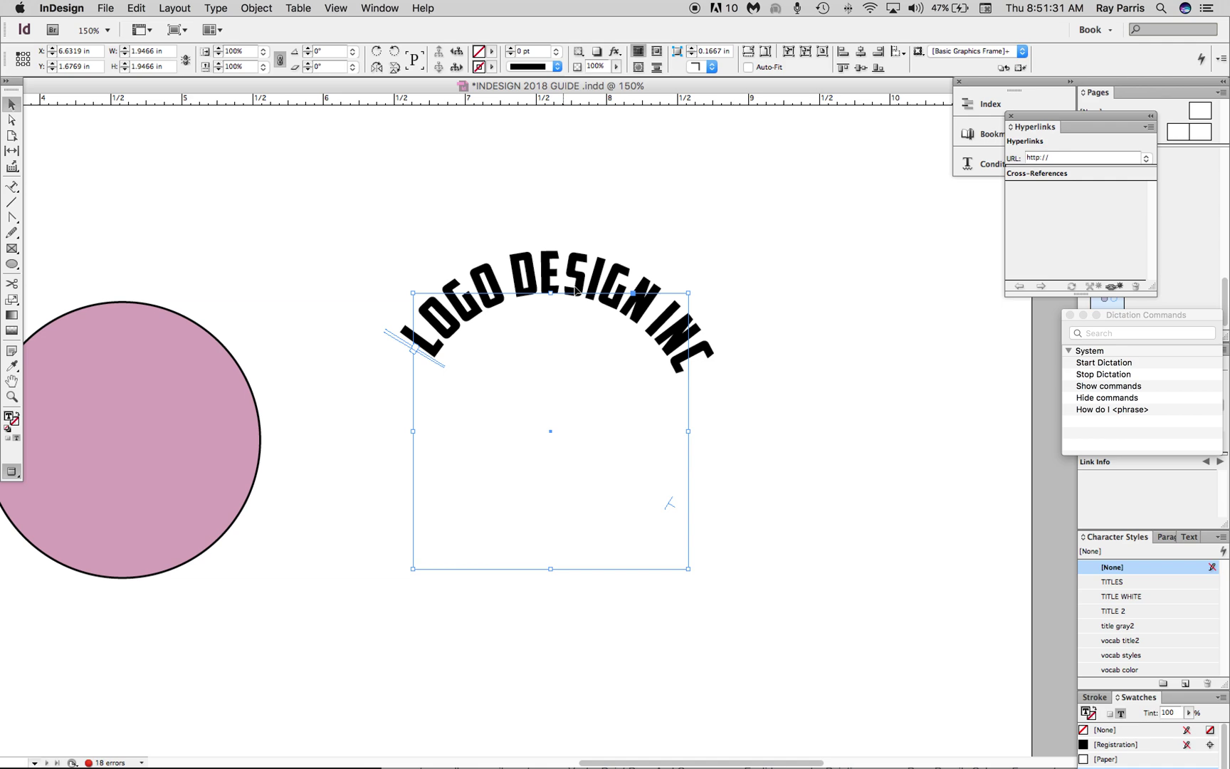
{"action": "left_click_drag", "start_coordinate": [442, 274], "coordinate": [152, 263]}
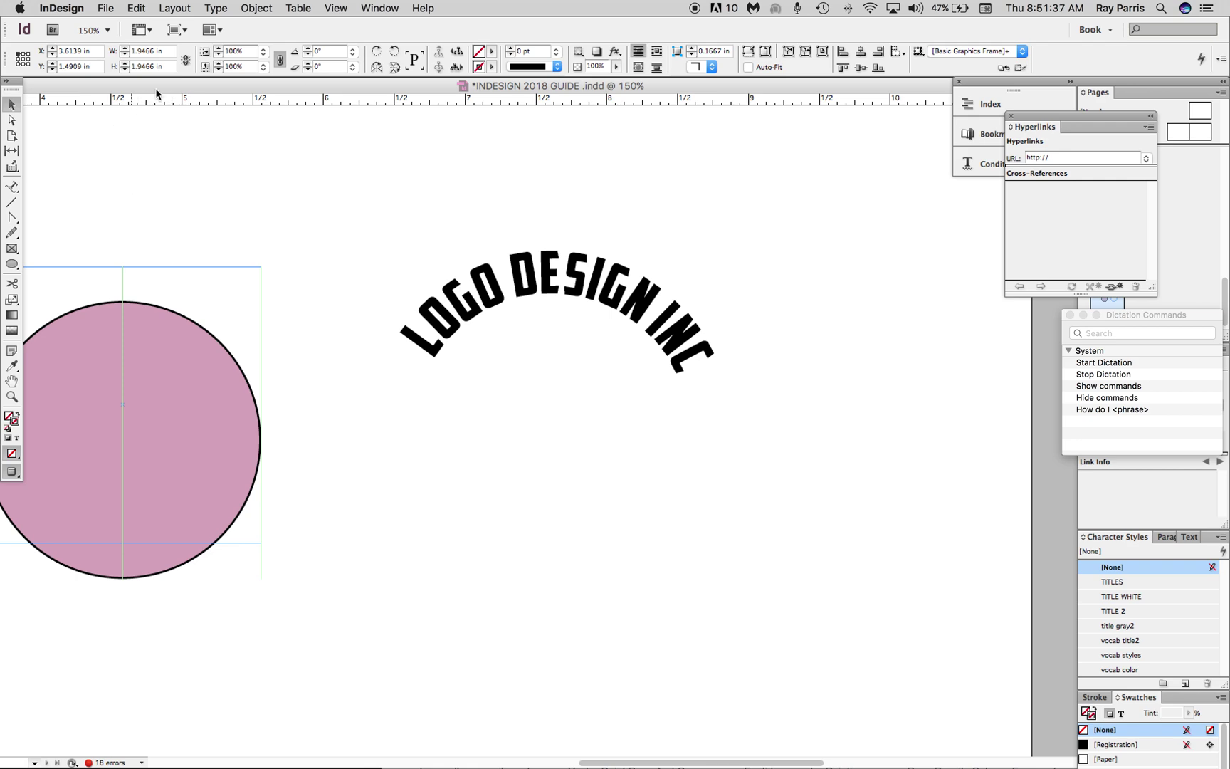
{"action": "left_click_drag", "start_coordinate": [519, 85], "coordinate": [214, 96]}
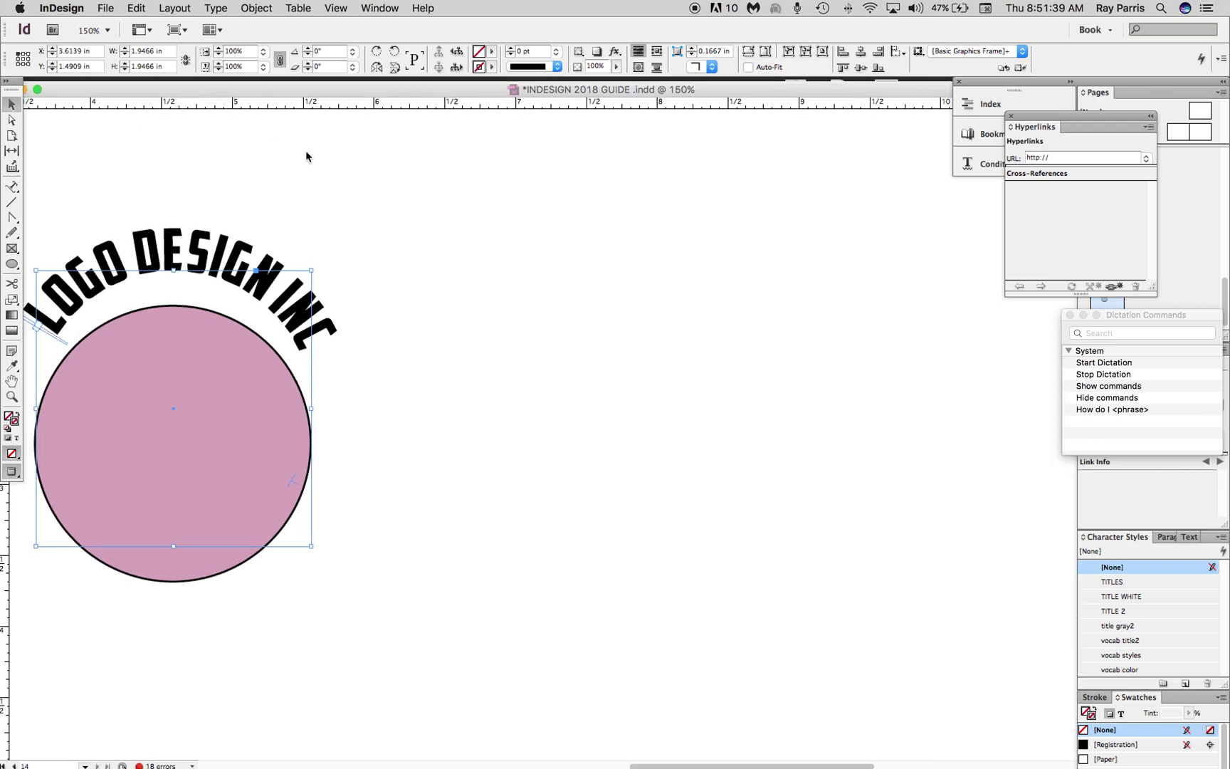
{"action": "scroll", "coordinate": [296, 190], "scroll_direction": "left", "scroll_amount": 5}
{"action": "scroll", "coordinate": [295, 189], "scroll_direction": "left", "scroll_amount": 3}
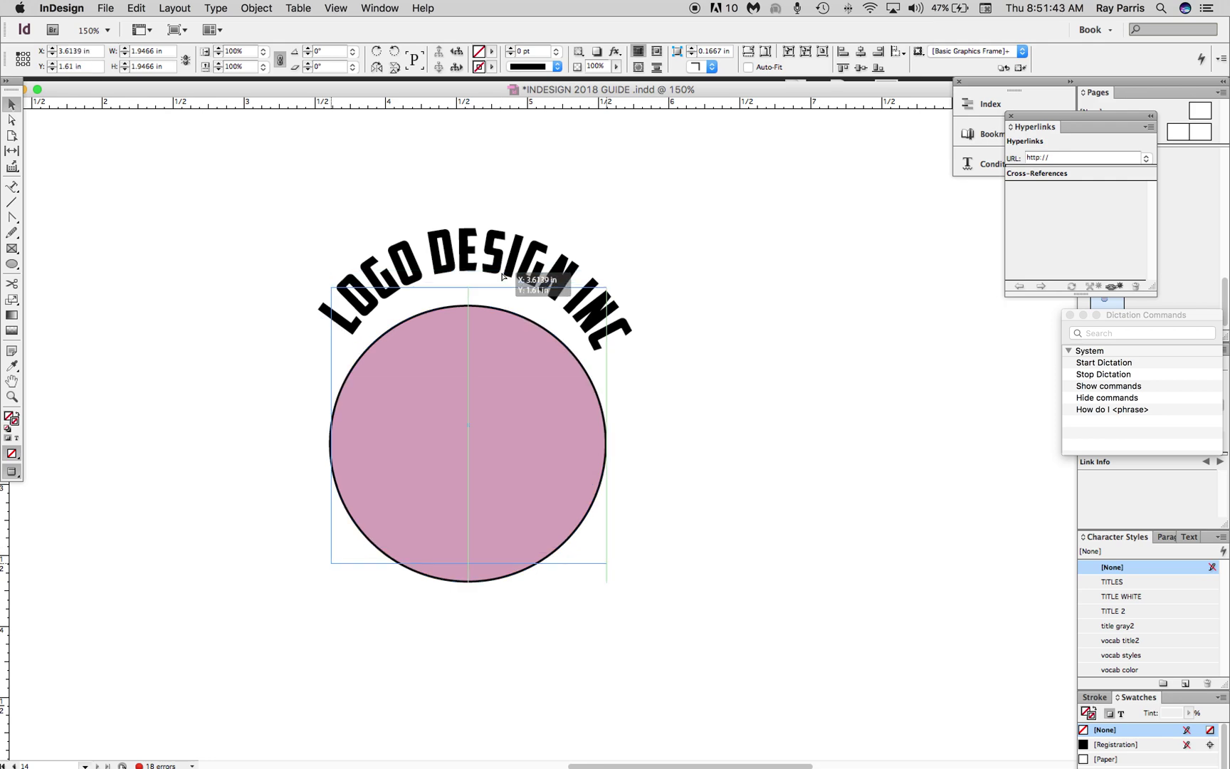
{"action": "left_click_drag", "start_coordinate": [504, 275], "coordinate": [500, 287]}
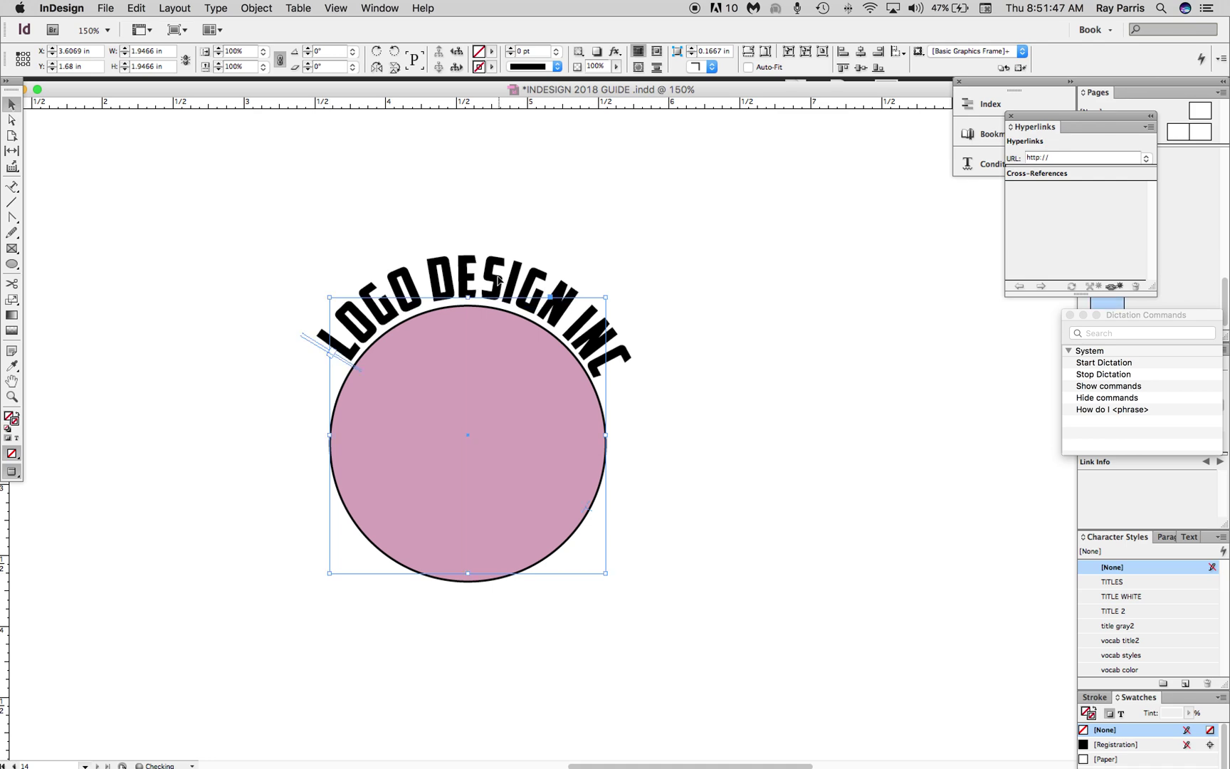
{"action": "key", "text": "Down"}
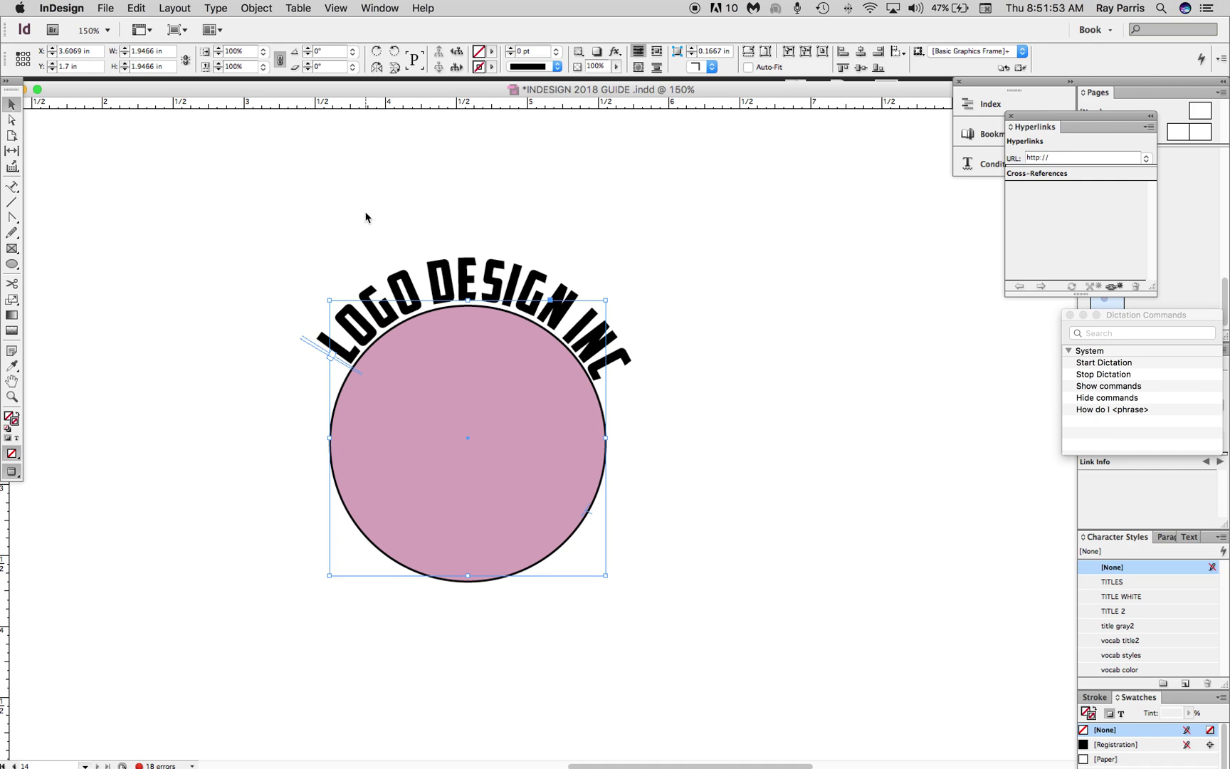
Select the pink circle and start a New Gradient Swatch from its Fill swatch menu
{"action": "left_click", "coordinate": [217, 310]}
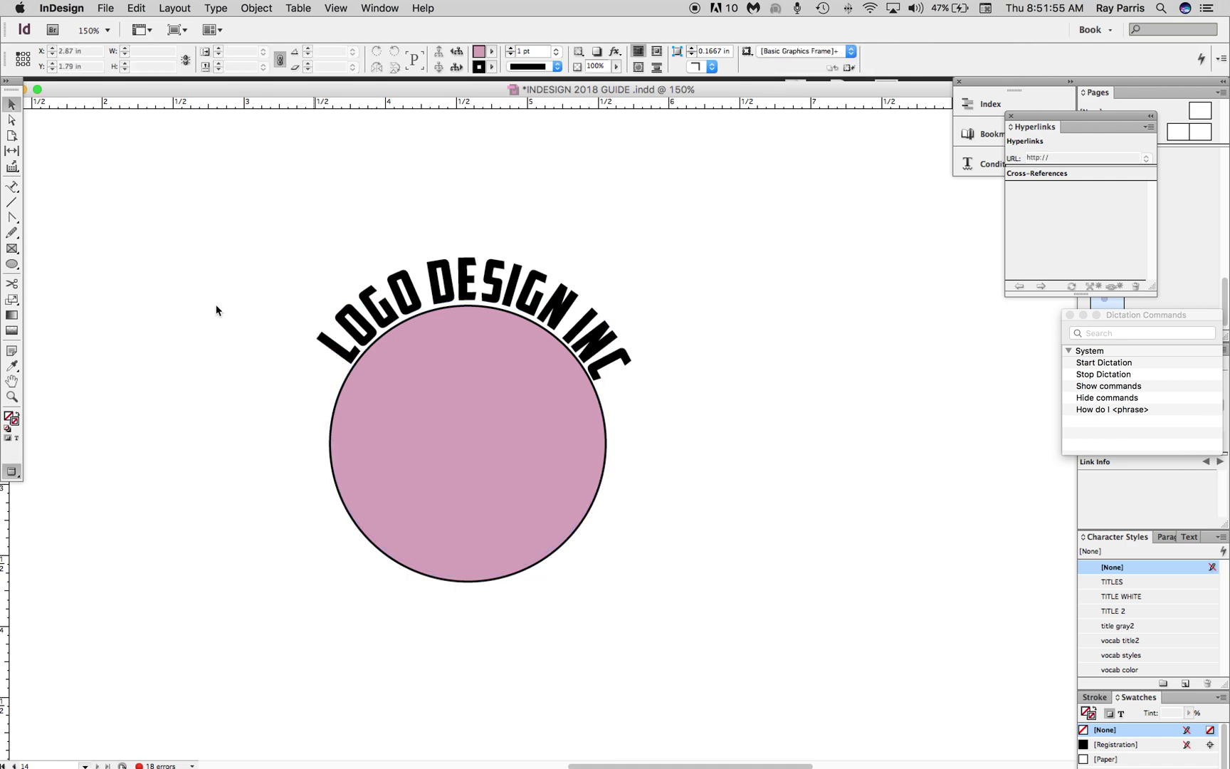
{"action": "left_click", "coordinate": [336, 450]}
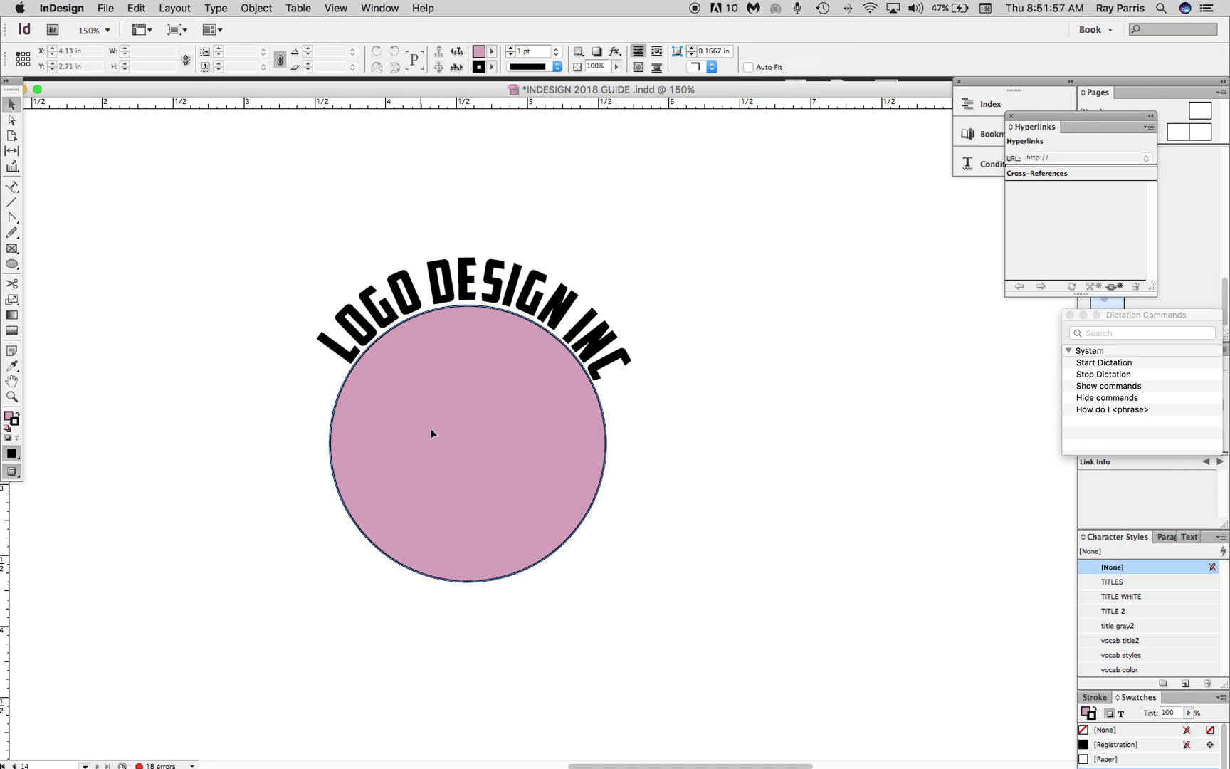
{"action": "left_click", "coordinate": [461, 435]}
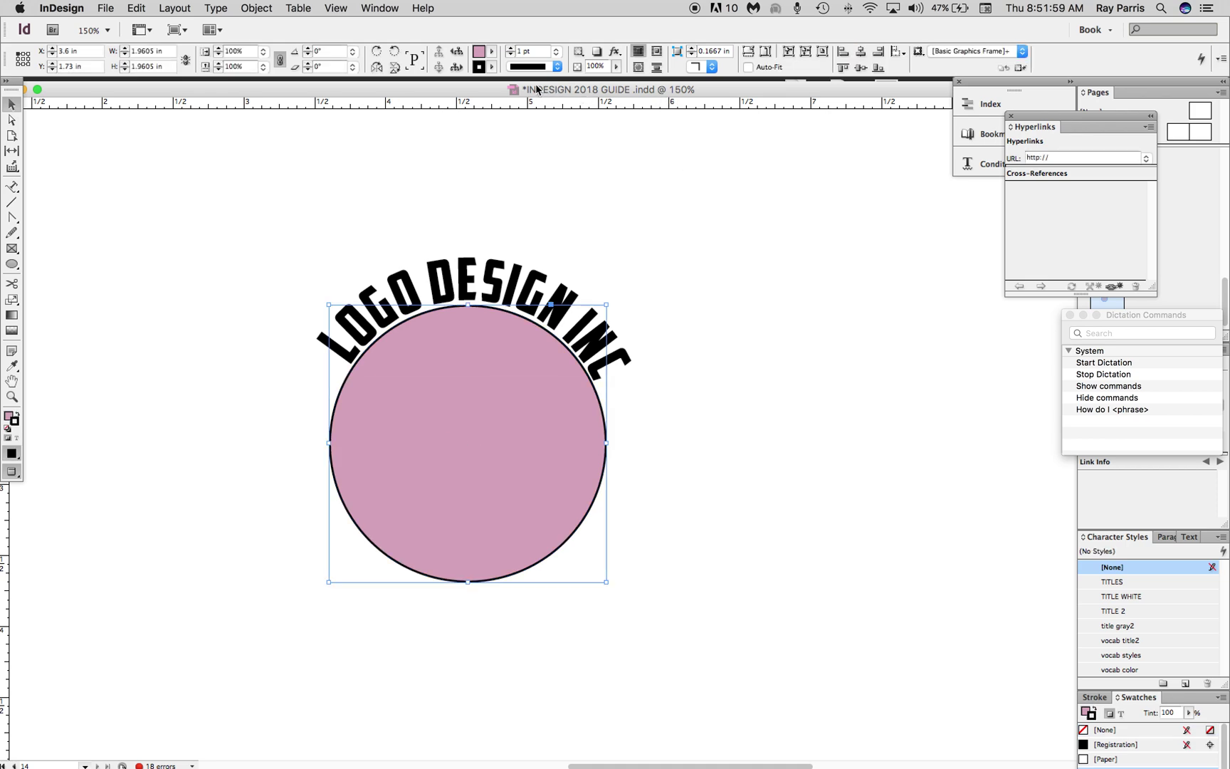
{"action": "left_click", "coordinate": [492, 55]}
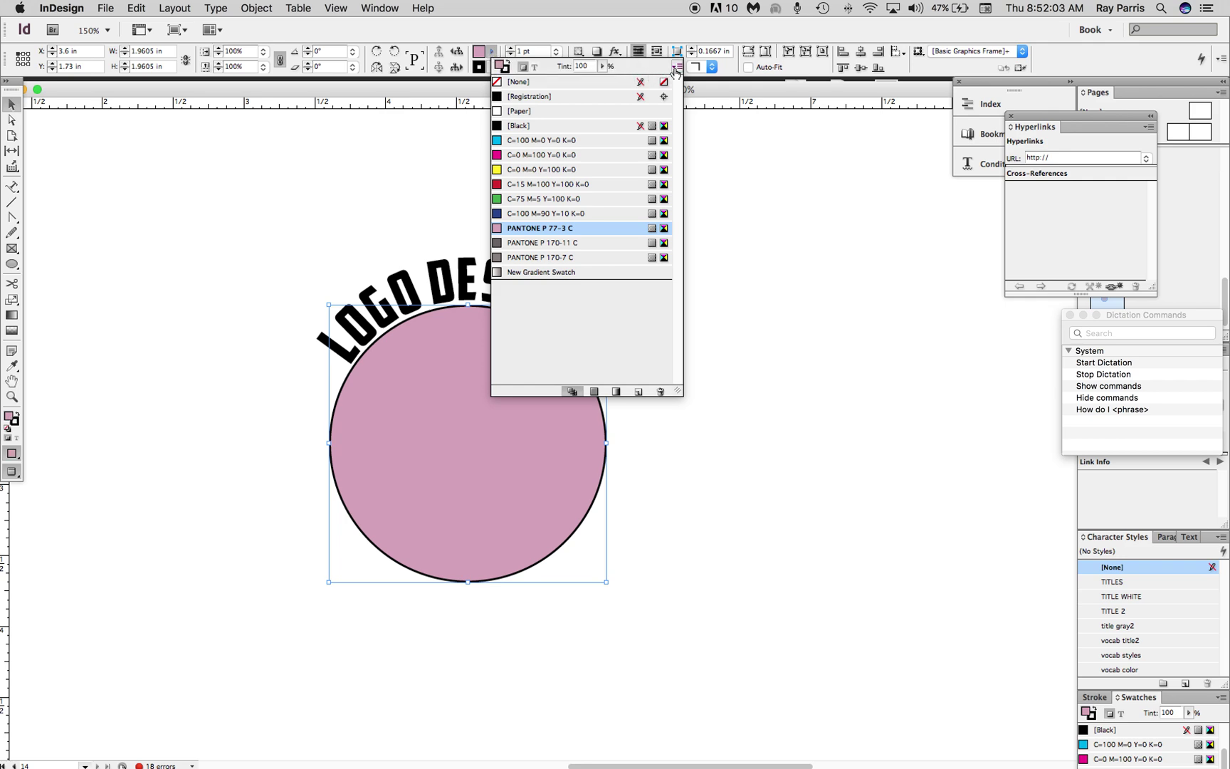
{"action": "left_click", "coordinate": [677, 67]}
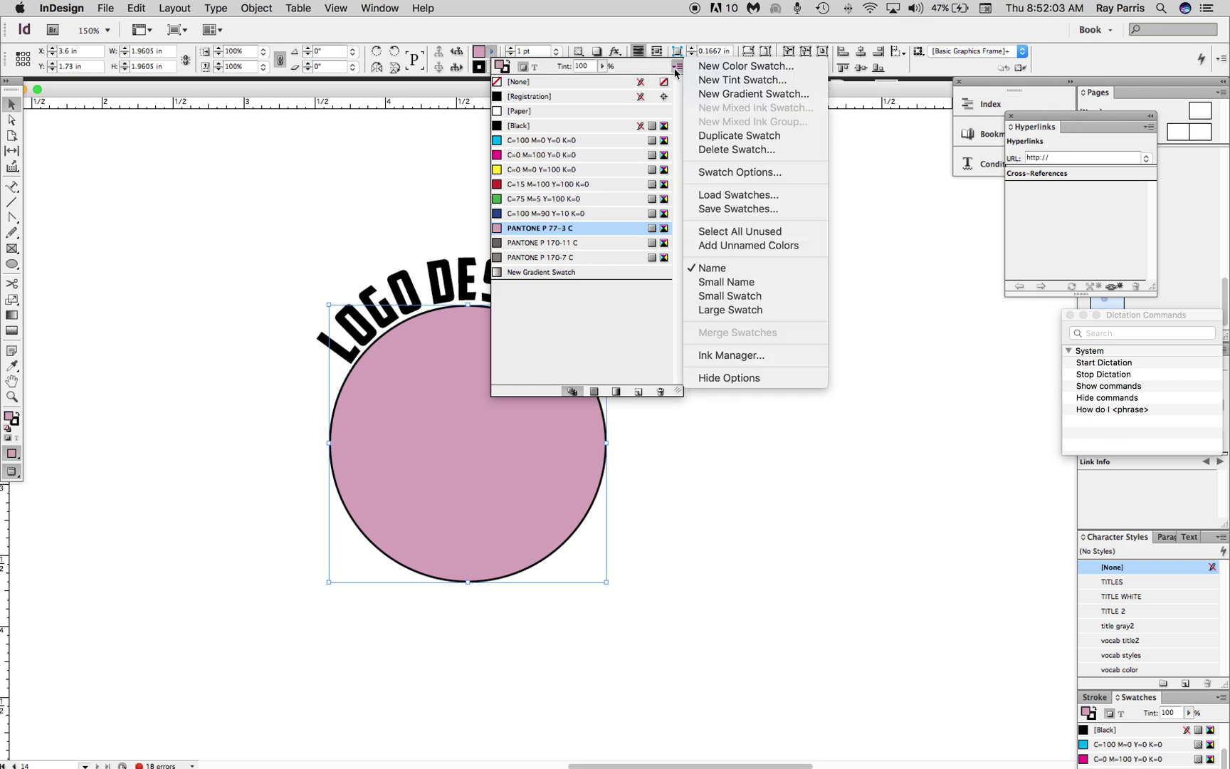
{"action": "left_click", "coordinate": [716, 94]}
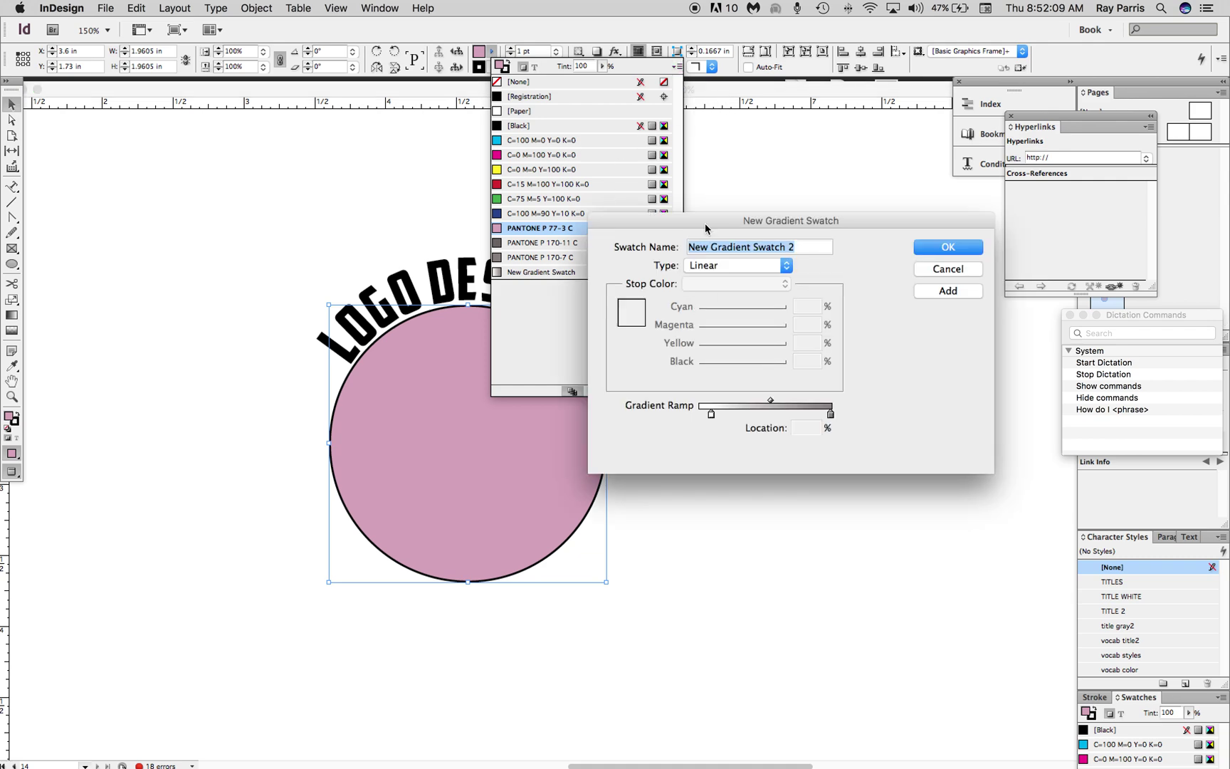
Set gradient stops to yellow C=0 M=0 Y=100 K=0 and green C=75 M=5 Y=100 K=0
{"action": "left_click_drag", "start_coordinate": [698, 222], "coordinate": [827, 214]}
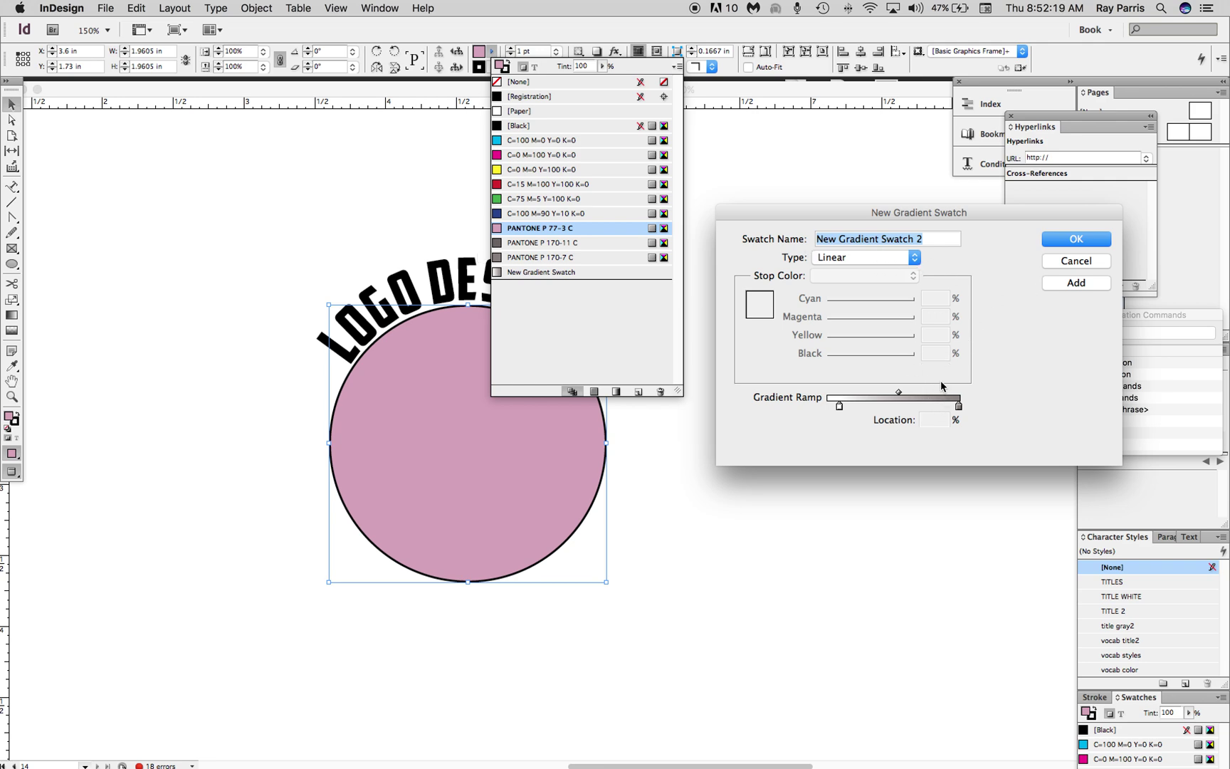
{"action": "left_click", "coordinate": [1076, 282]}
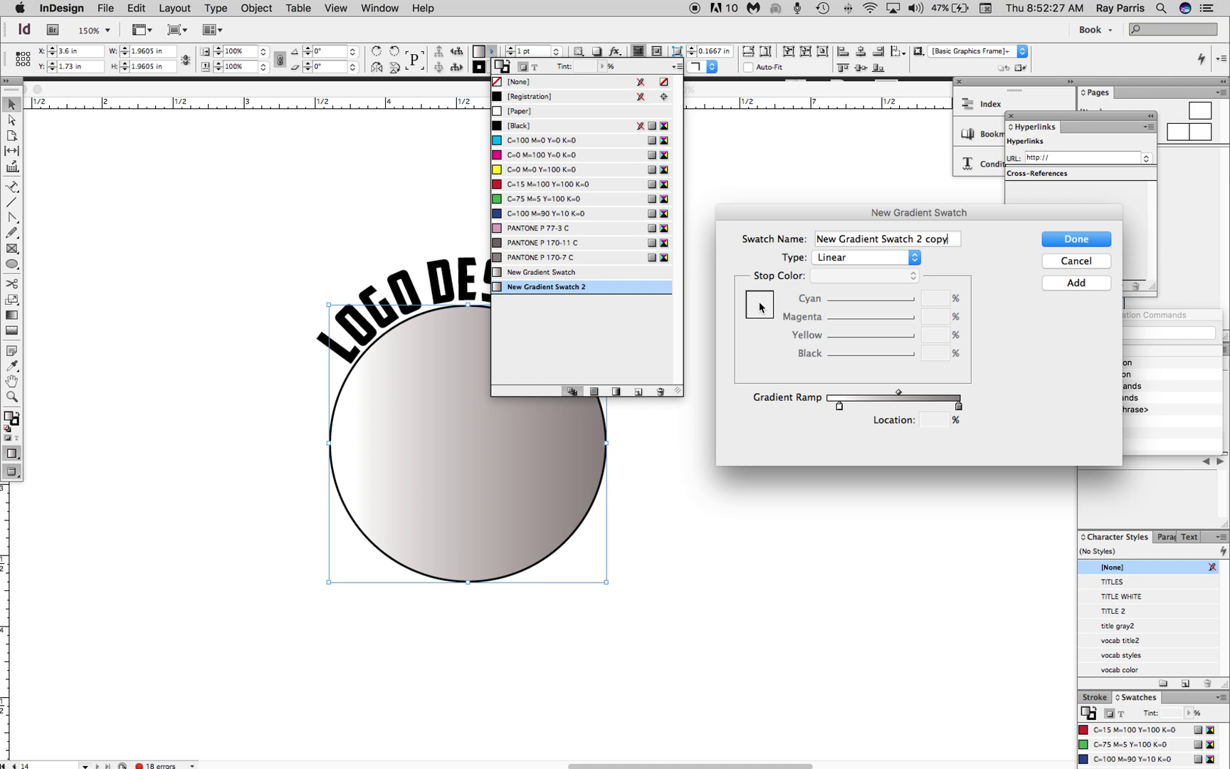
{"action": "left_click", "coordinate": [959, 407]}
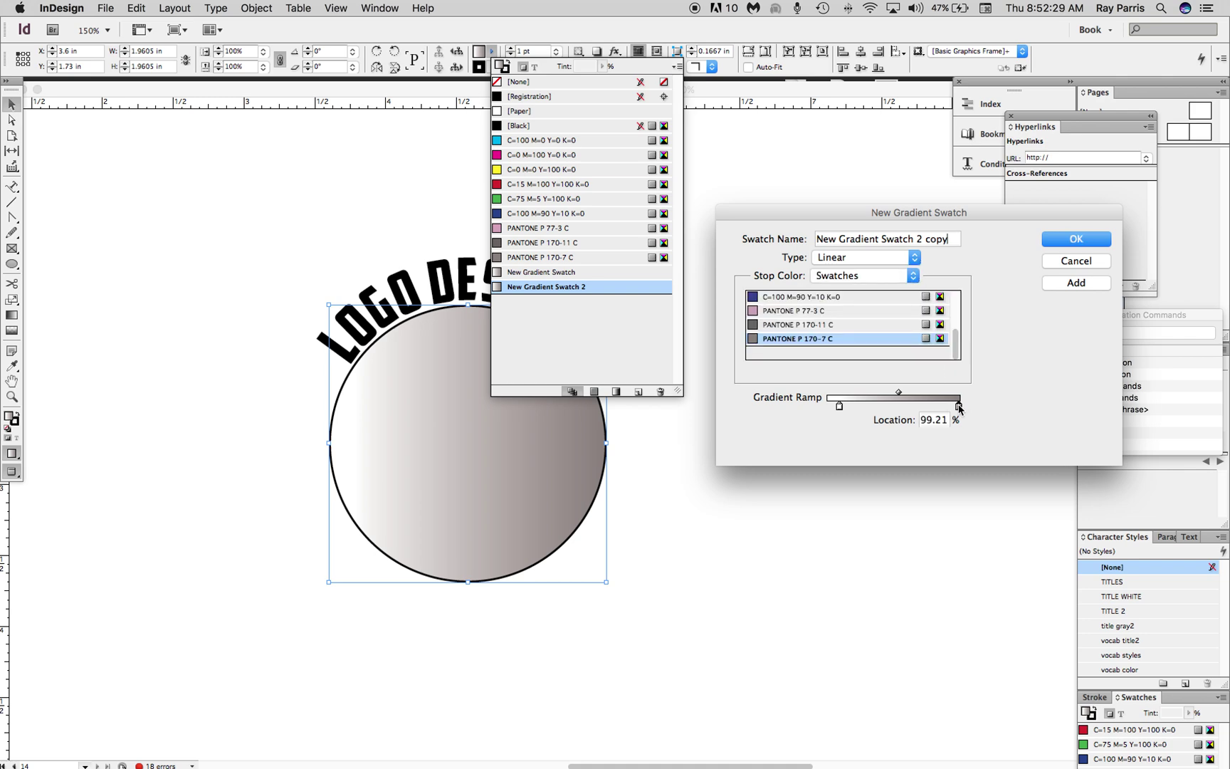
{"action": "scroll", "coordinate": [957, 354], "scroll_direction": "up", "scroll_amount": 1}
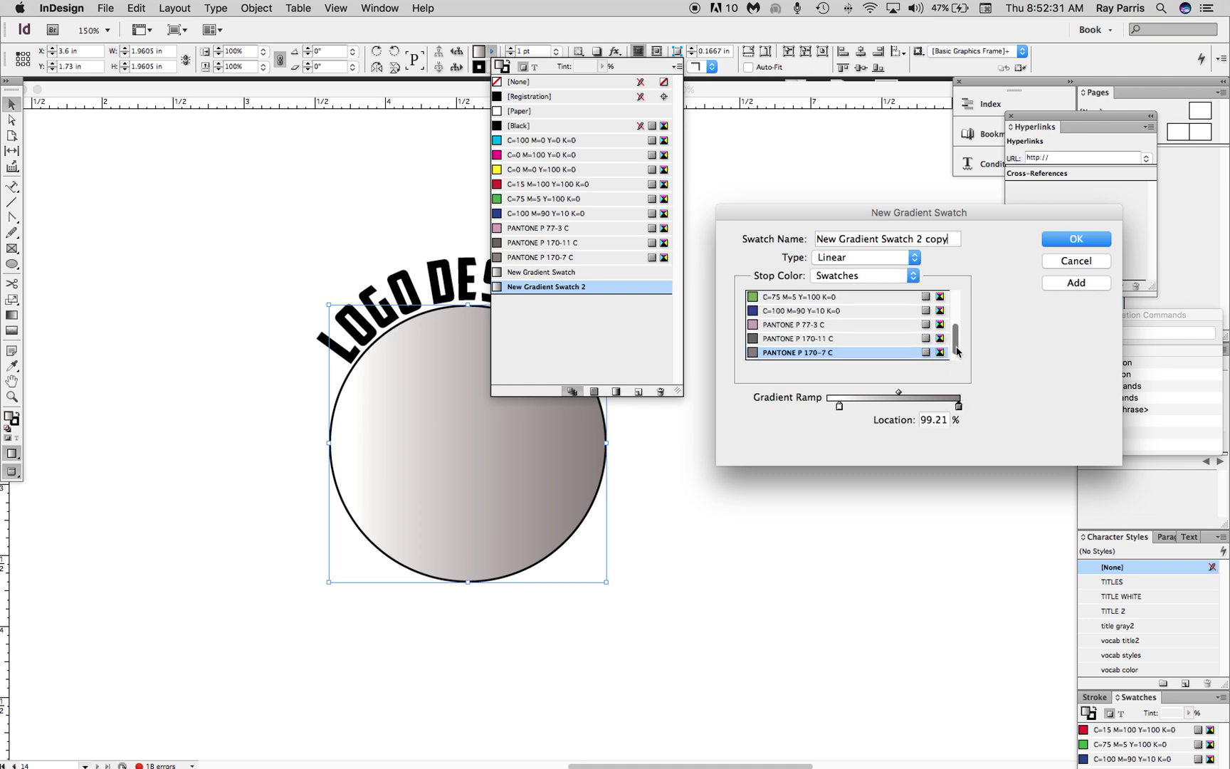
{"action": "left_click", "coordinate": [811, 297]}
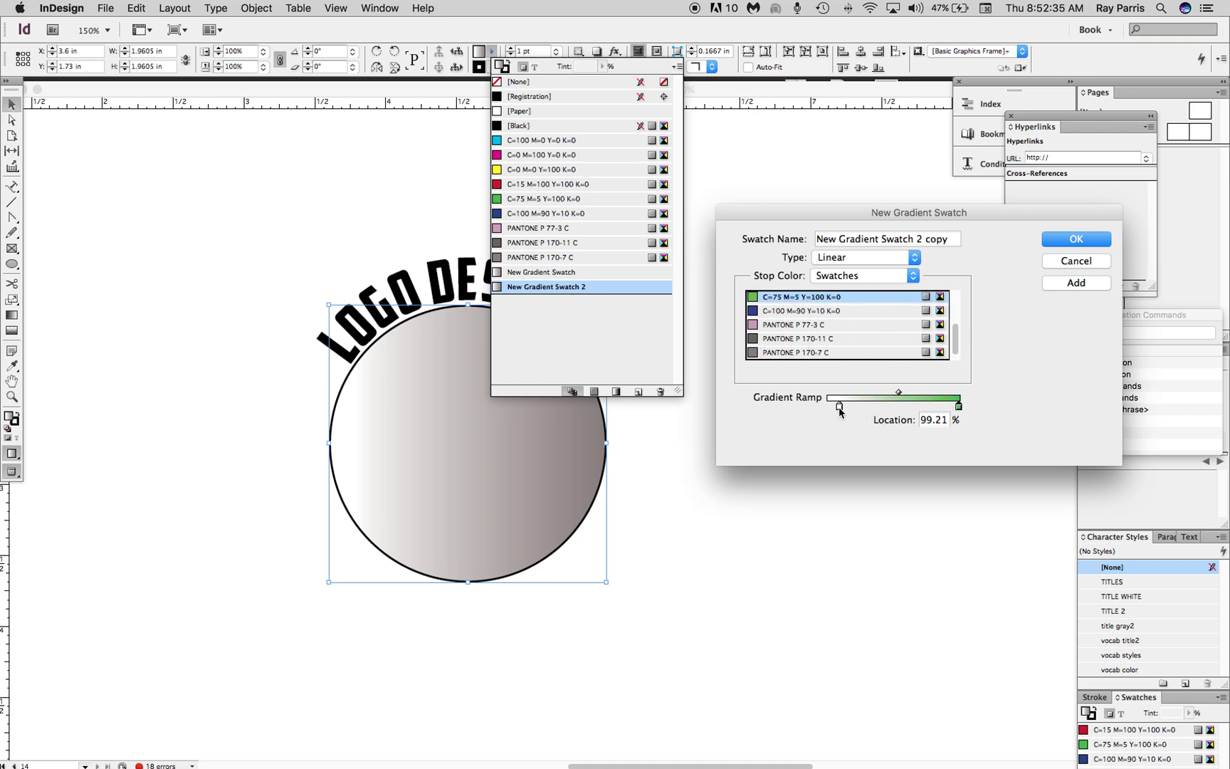
{"action": "left_click_drag", "start_coordinate": [840, 405], "coordinate": [852, 405]}
{"action": "scroll", "coordinate": [823, 326], "scroll_direction": "down", "scroll_amount": 3}
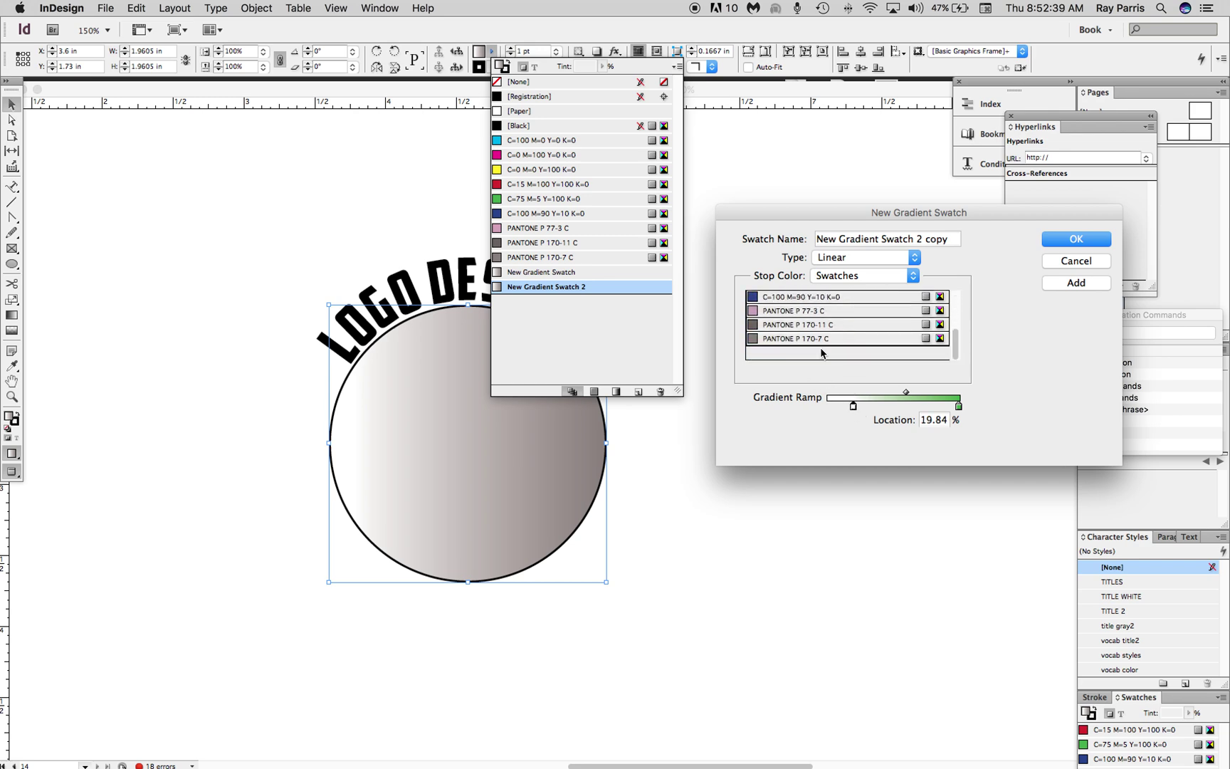
{"action": "left_click", "coordinate": [822, 347]}
{"action": "scroll", "coordinate": [822, 348], "scroll_direction": "up", "scroll_amount": 3}
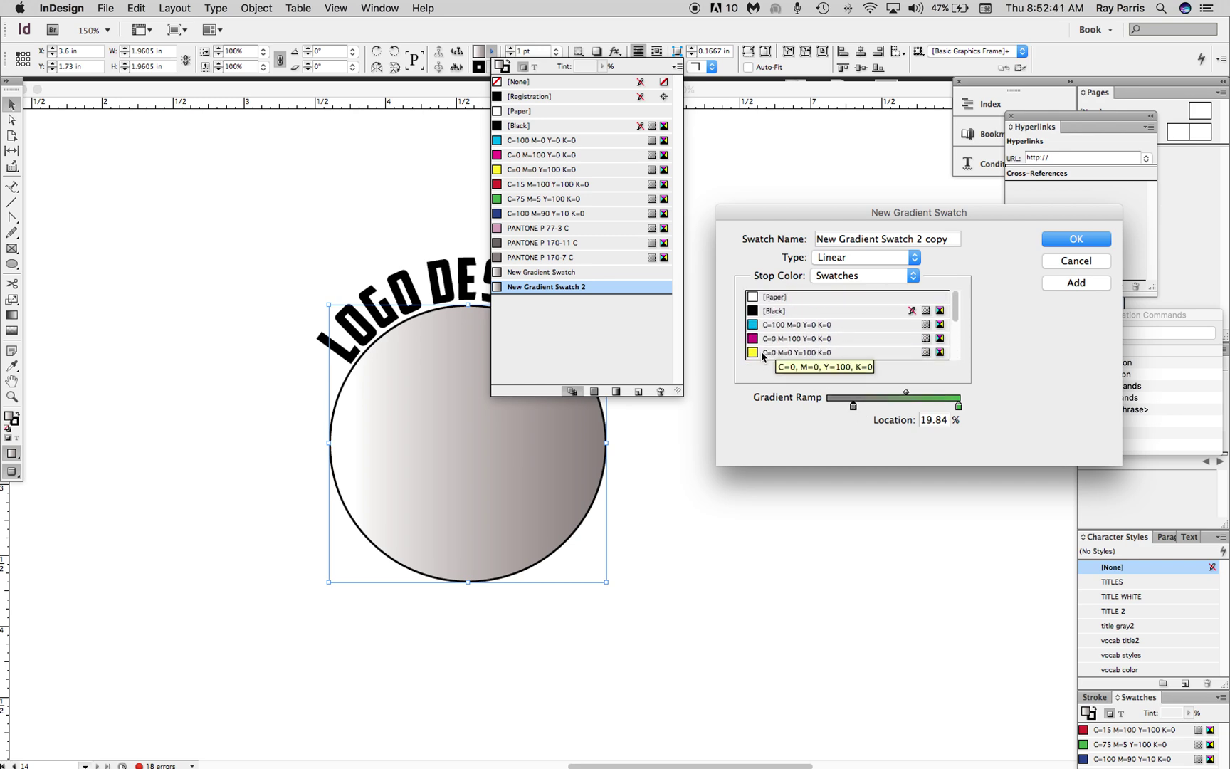
{"action": "left_click", "coordinate": [802, 353]}
Move the yellow stop to about 13%, add the swatch, and reopen its gradient options
{"action": "left_click_drag", "start_coordinate": [854, 405], "coordinate": [827, 406]}
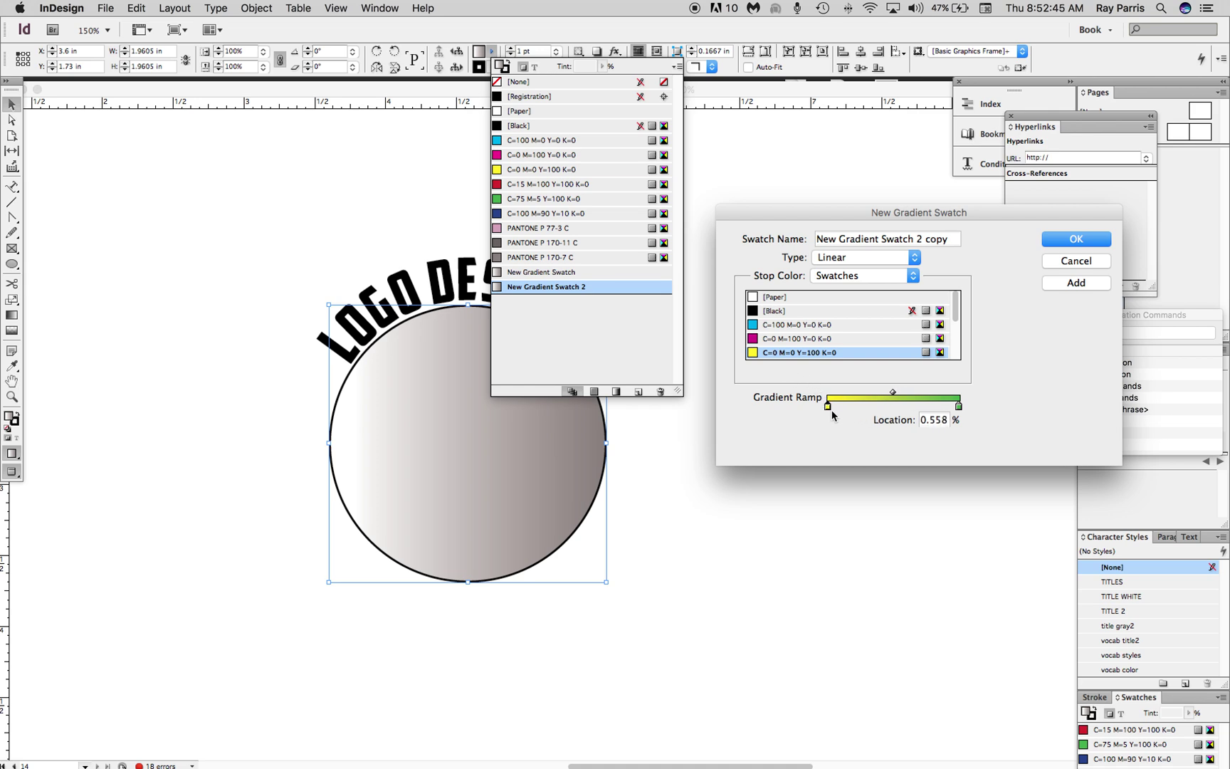
{"action": "left_click_drag", "start_coordinate": [828, 405], "coordinate": [827, 406]}
{"action": "left_click_drag", "start_coordinate": [829, 405], "coordinate": [830, 405]}
{"action": "left_click_drag", "start_coordinate": [829, 406], "coordinate": [844, 406]}
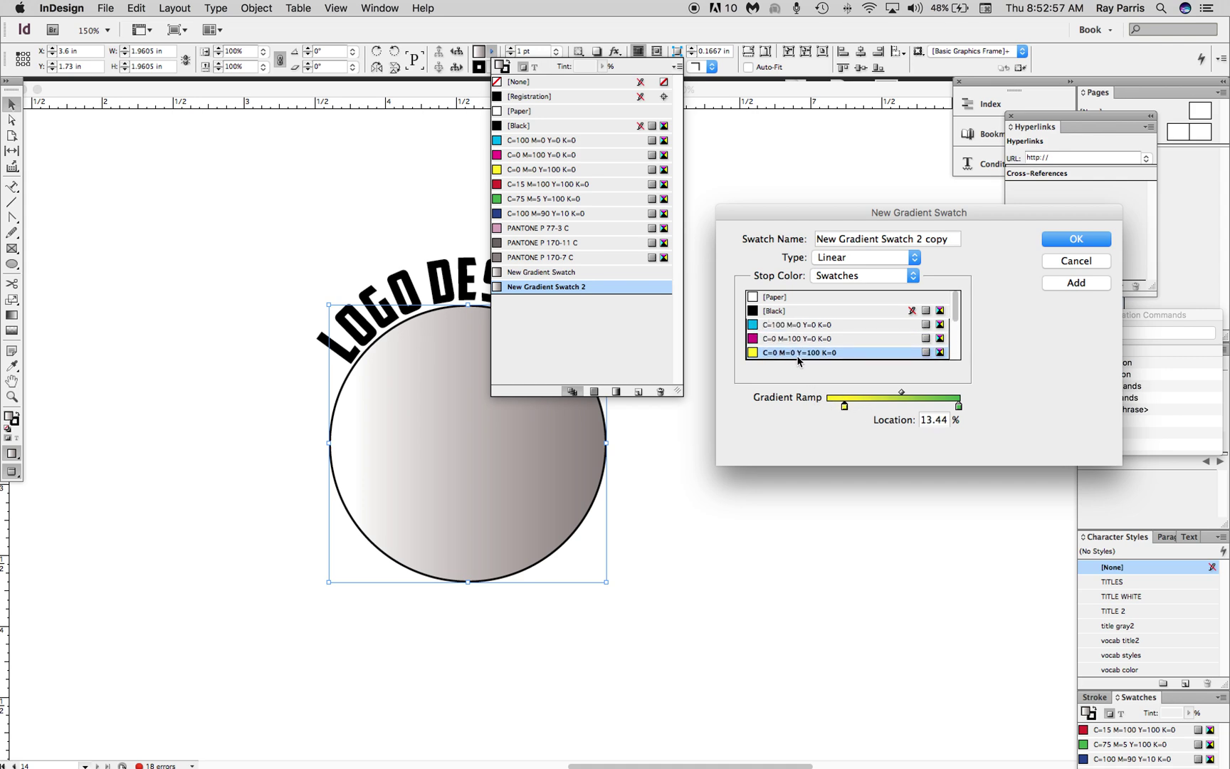
{"action": "left_click", "coordinate": [753, 324]}
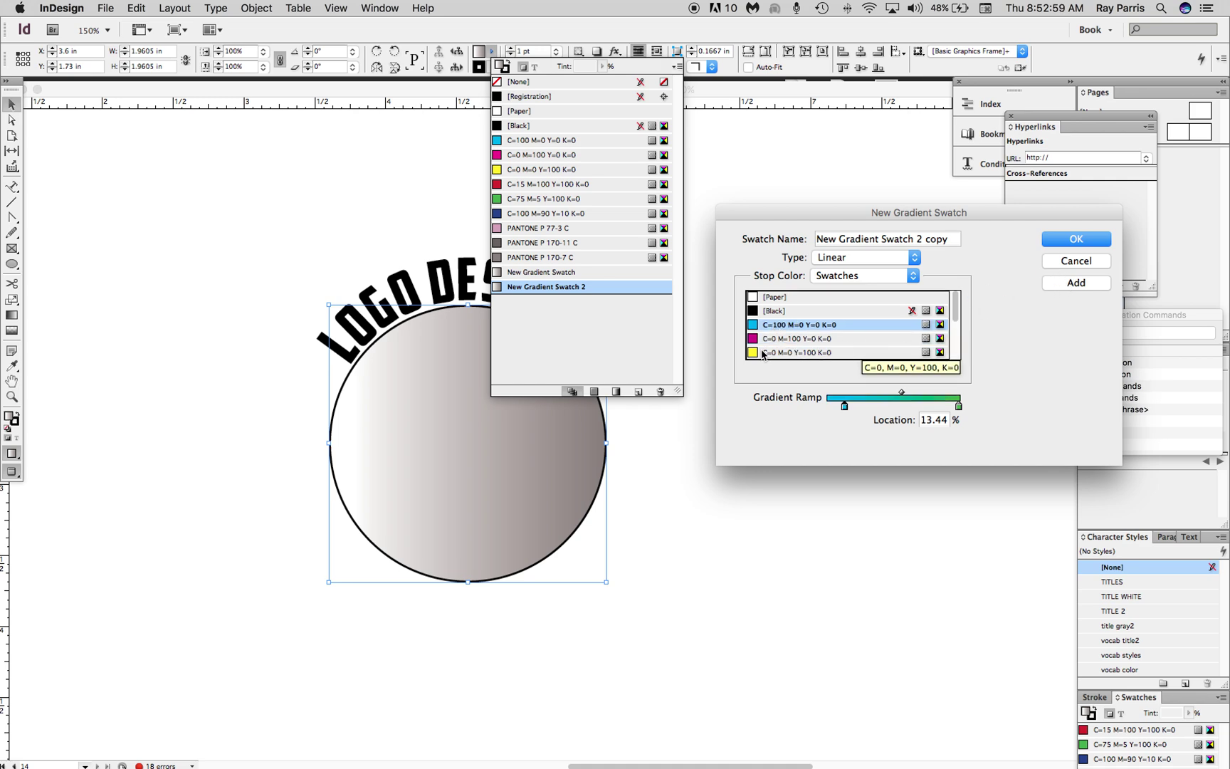
{"action": "left_click", "coordinate": [821, 353]}
{"action": "left_click", "coordinate": [1075, 283]}
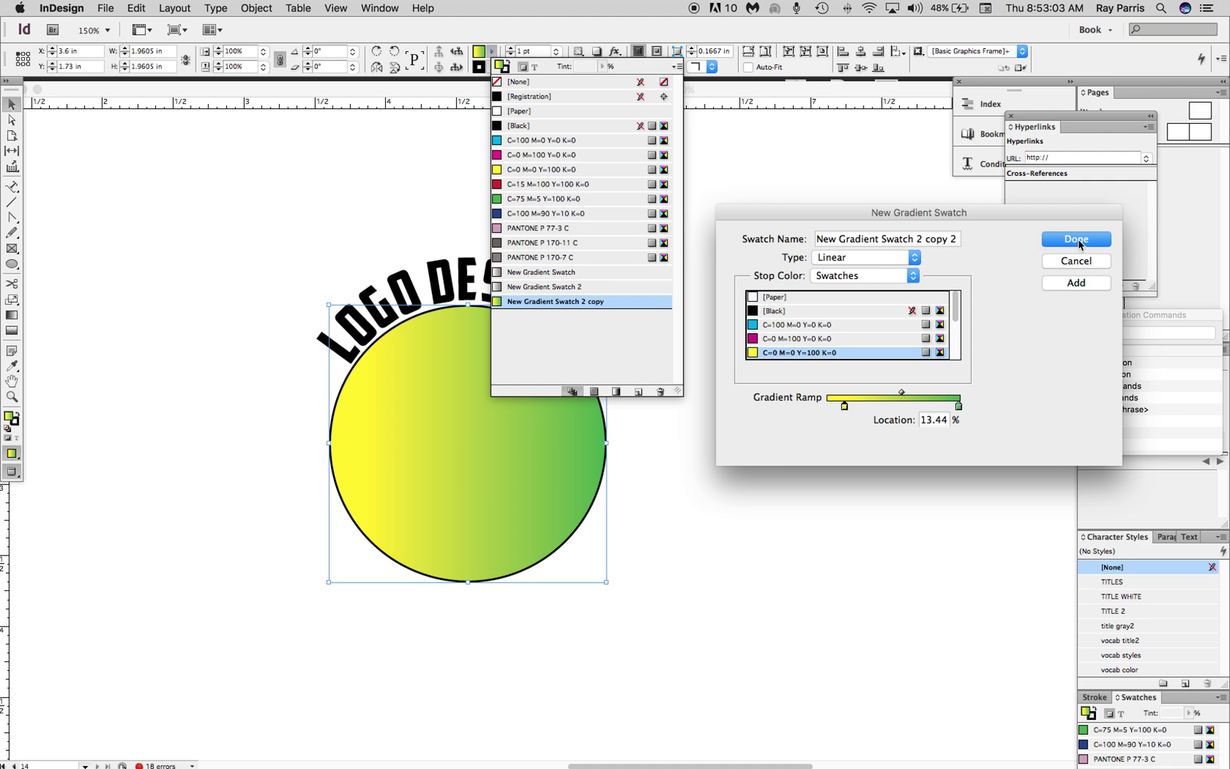
{"action": "left_click", "coordinate": [1084, 242]}
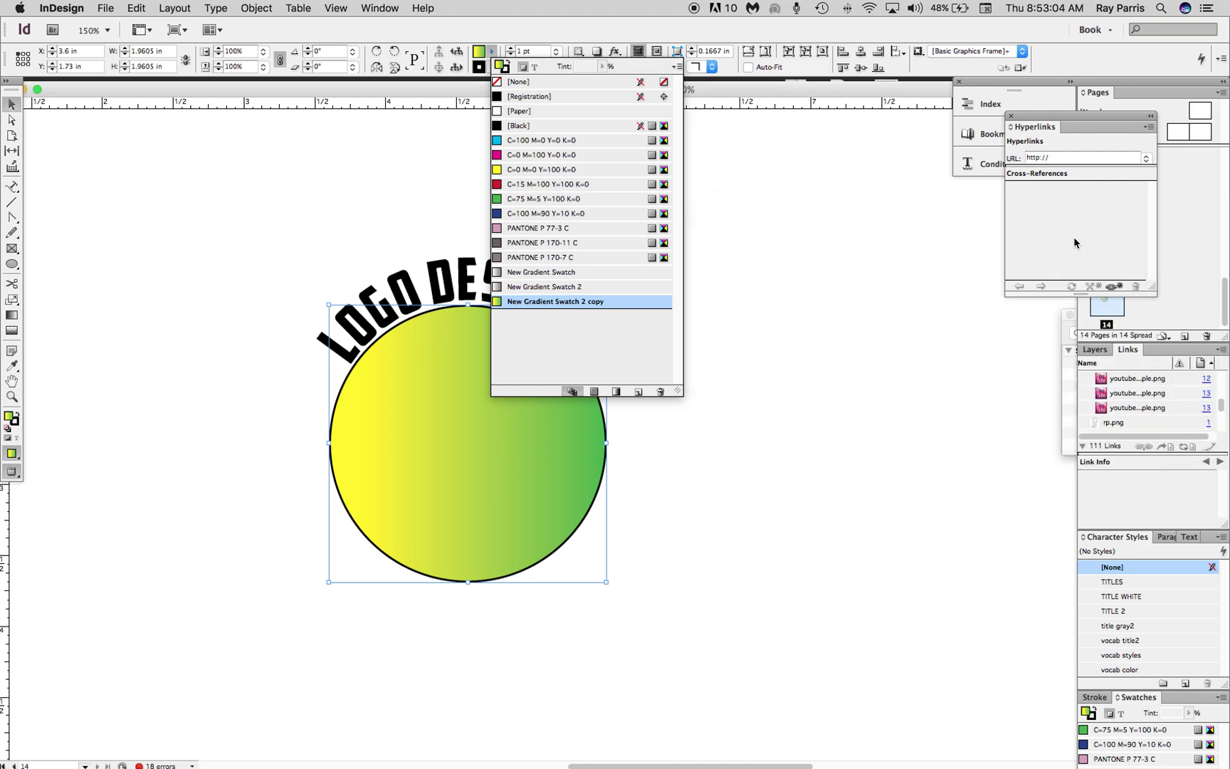
{"action": "double_click", "coordinate": [520, 304]}
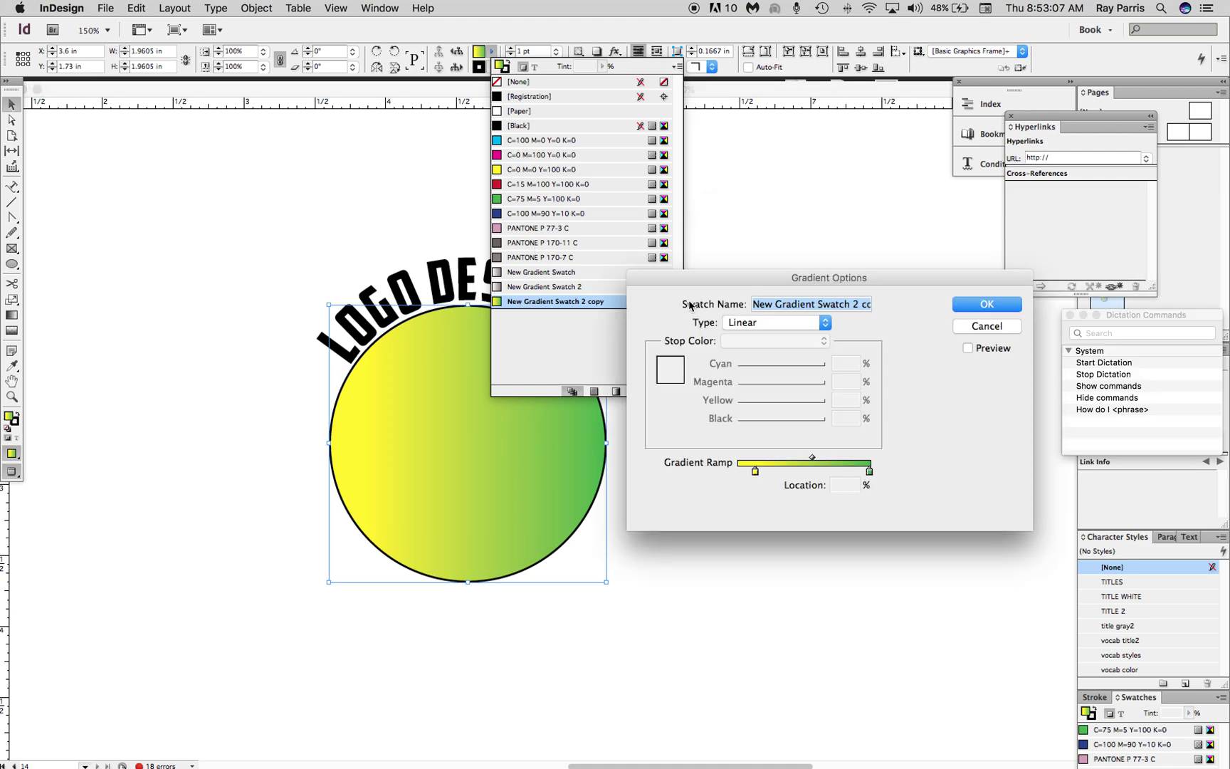
Close Gradient Options with Preview on, keeping the yellow-to-green fill unchanged
{"action": "left_click_drag", "start_coordinate": [708, 281], "coordinate": [810, 282]}
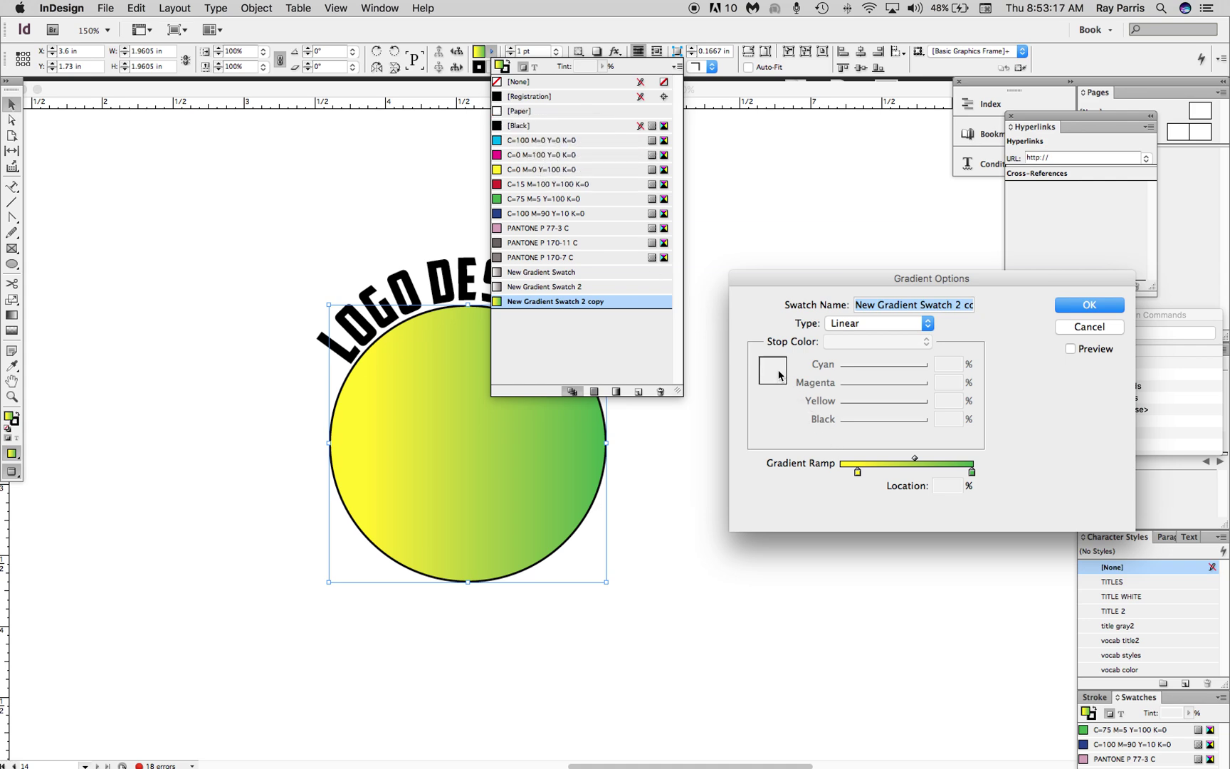
{"action": "left_click", "coordinate": [1071, 350]}
{"action": "left_click", "coordinate": [1089, 306]}
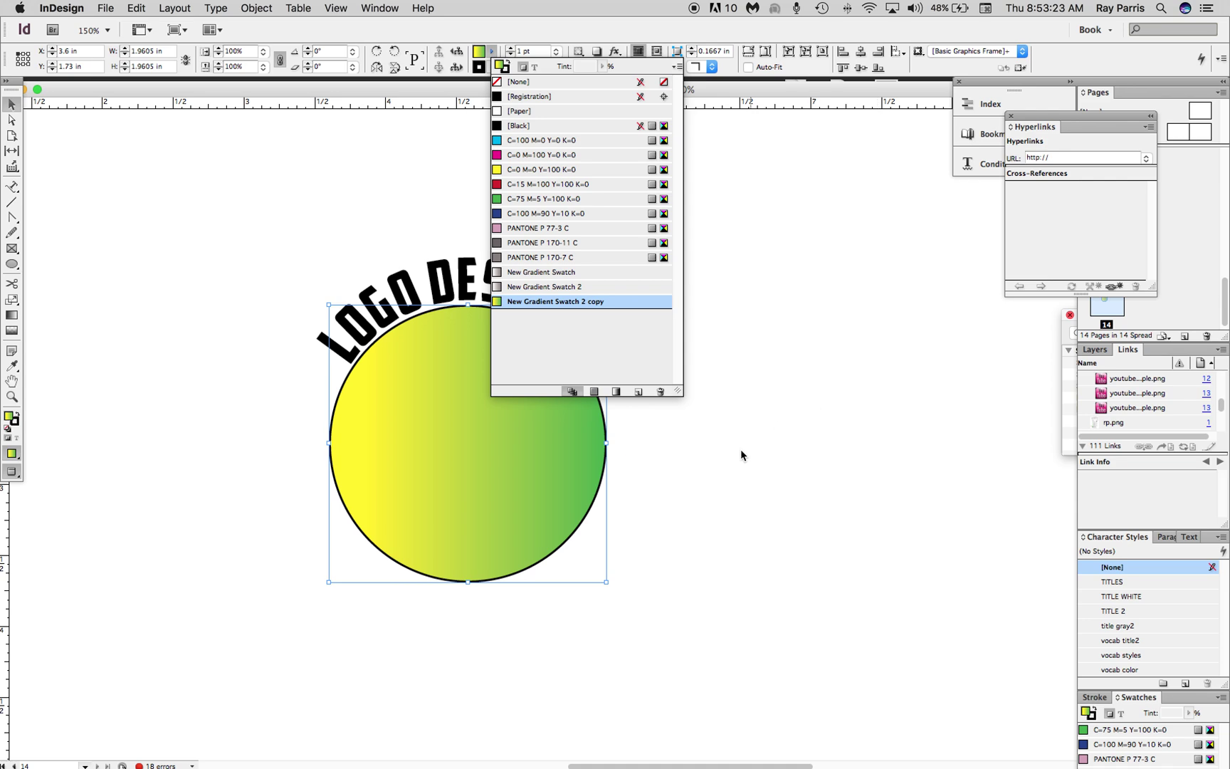
{"action": "left_click", "coordinate": [380, 8]}
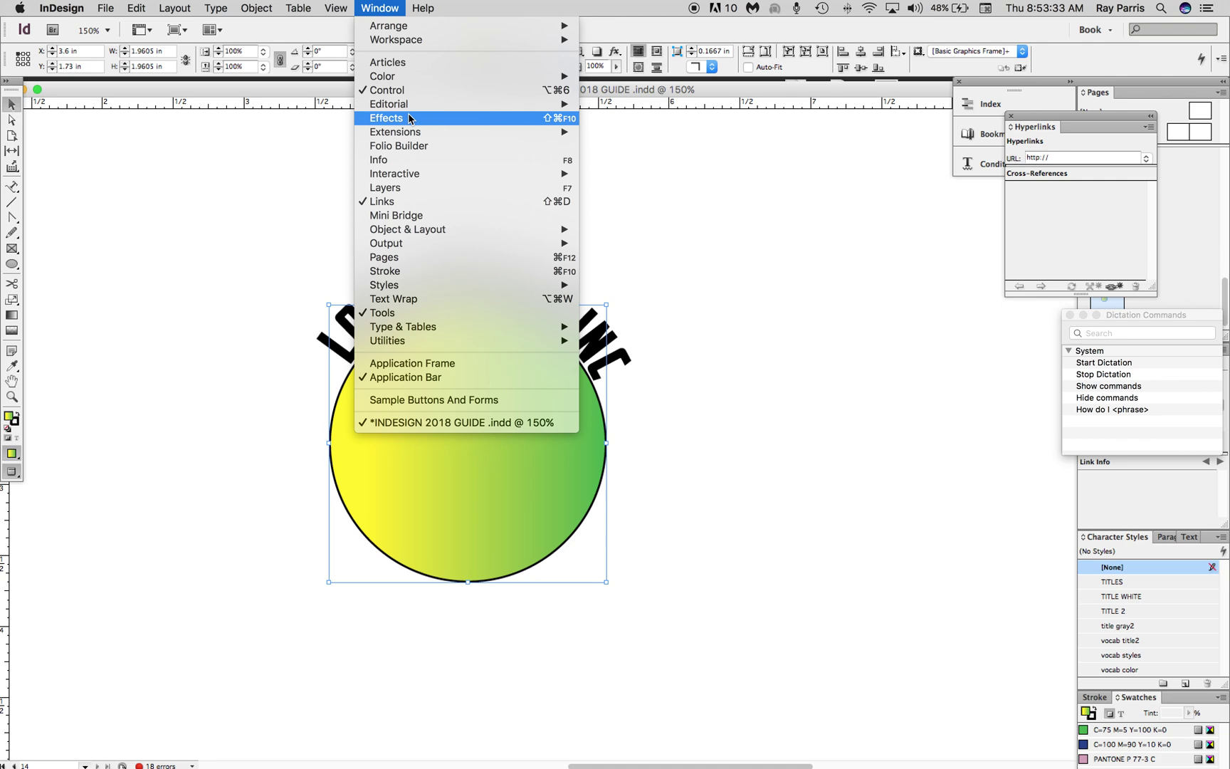
Change the yellow-to-green gradient swatch to Radial, yellow at centre fading to green
{"action": "left_click", "coordinate": [628, 305]}
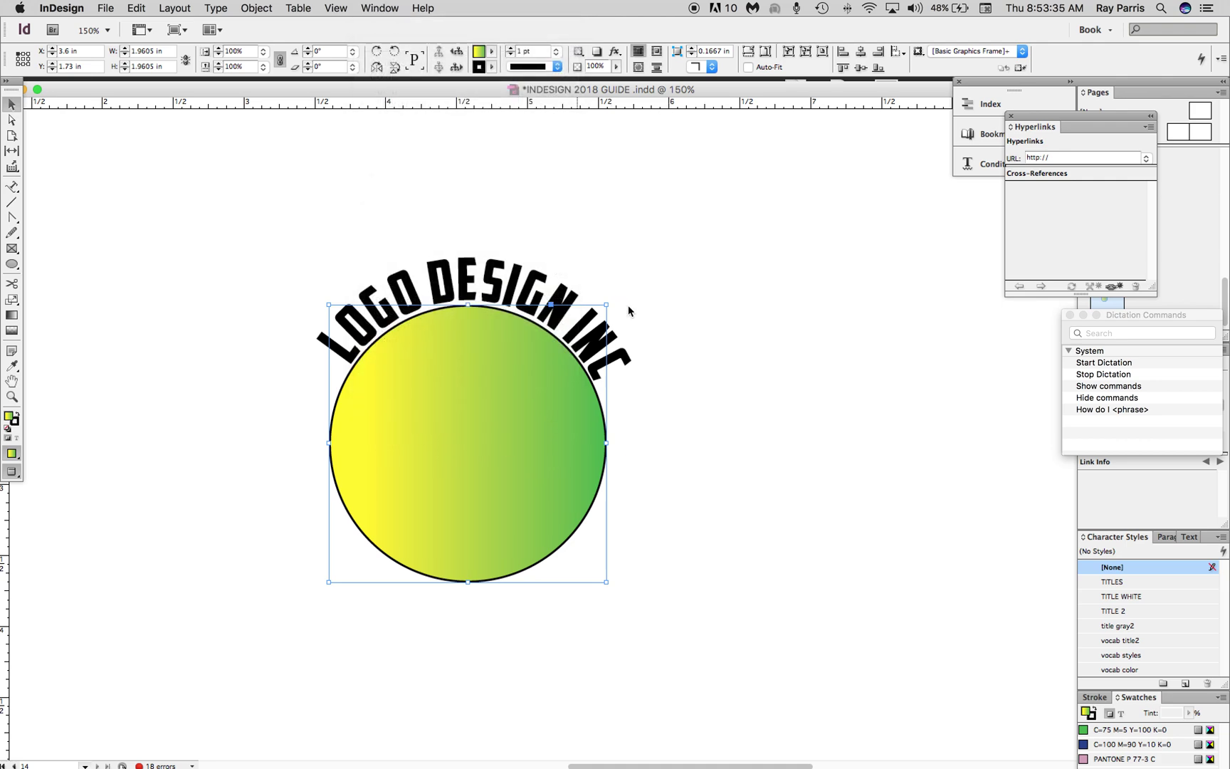
{"action": "left_click", "coordinate": [492, 52]}
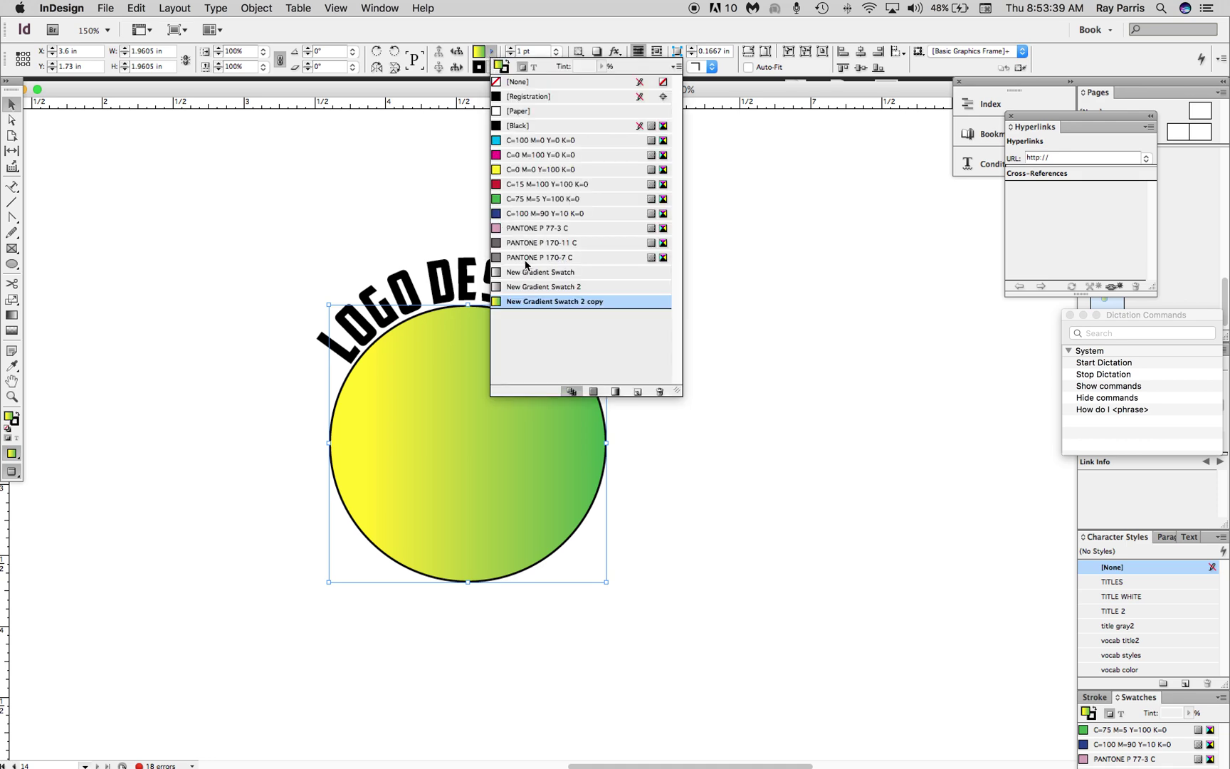
{"action": "double_click", "coordinate": [527, 304]}
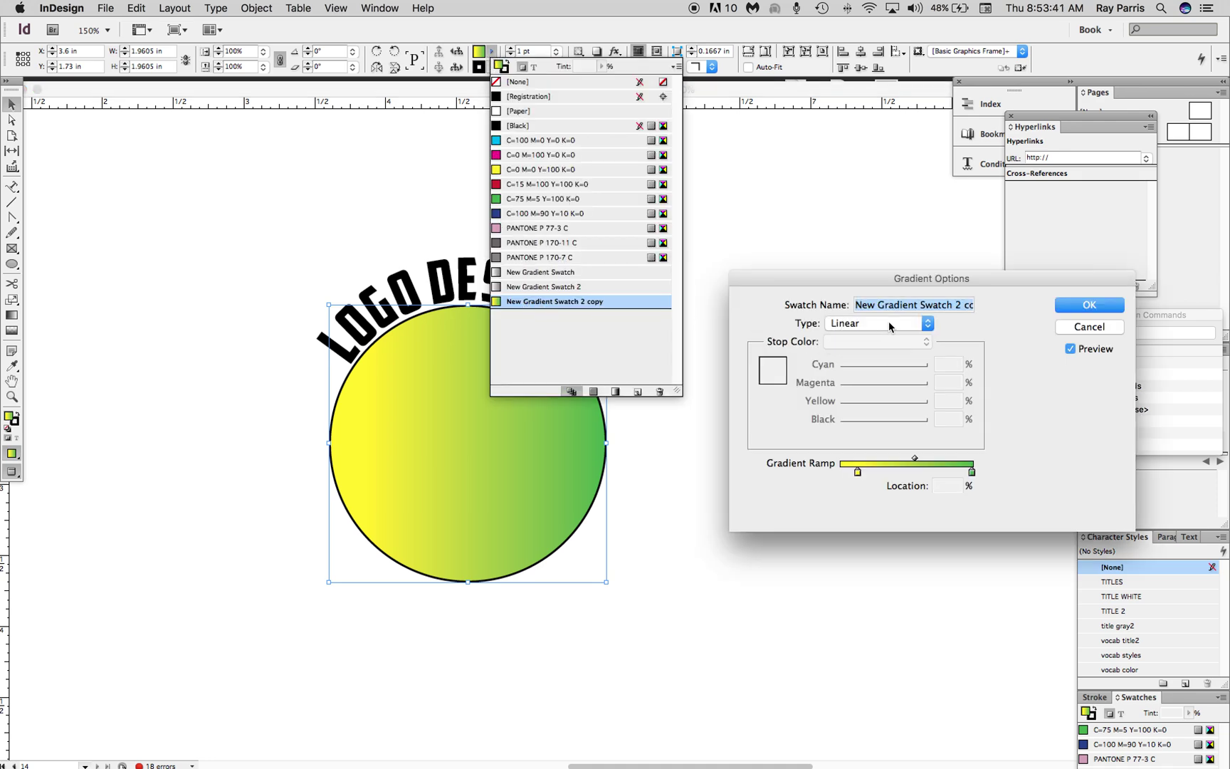
{"action": "left_click", "coordinate": [927, 325]}
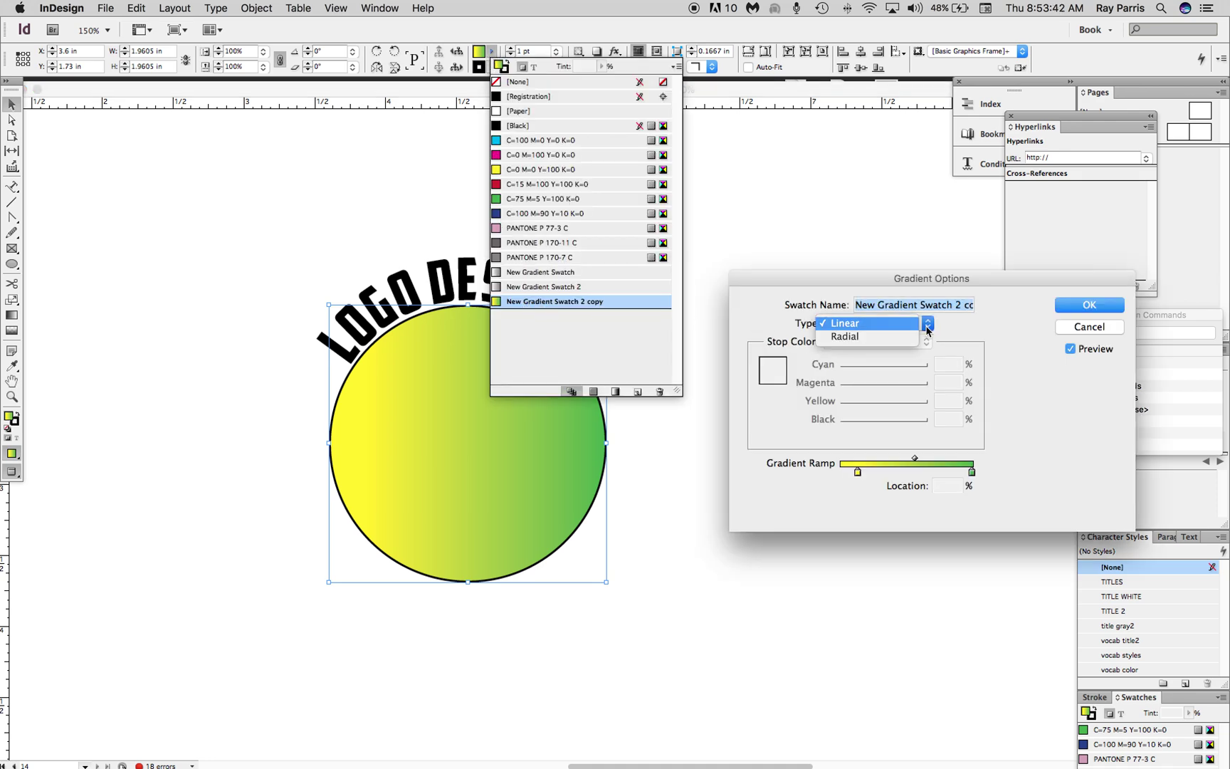
{"action": "left_click", "coordinate": [892, 342]}
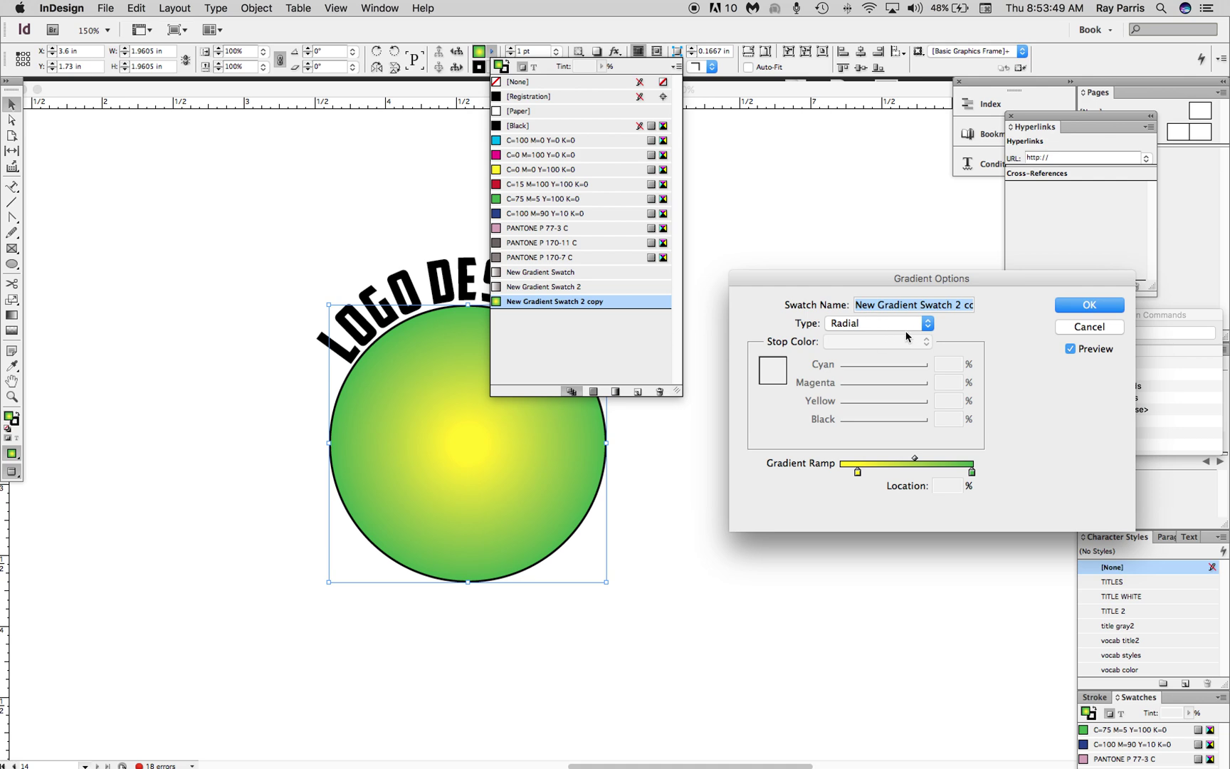
{"action": "left_click", "coordinate": [1078, 305]}
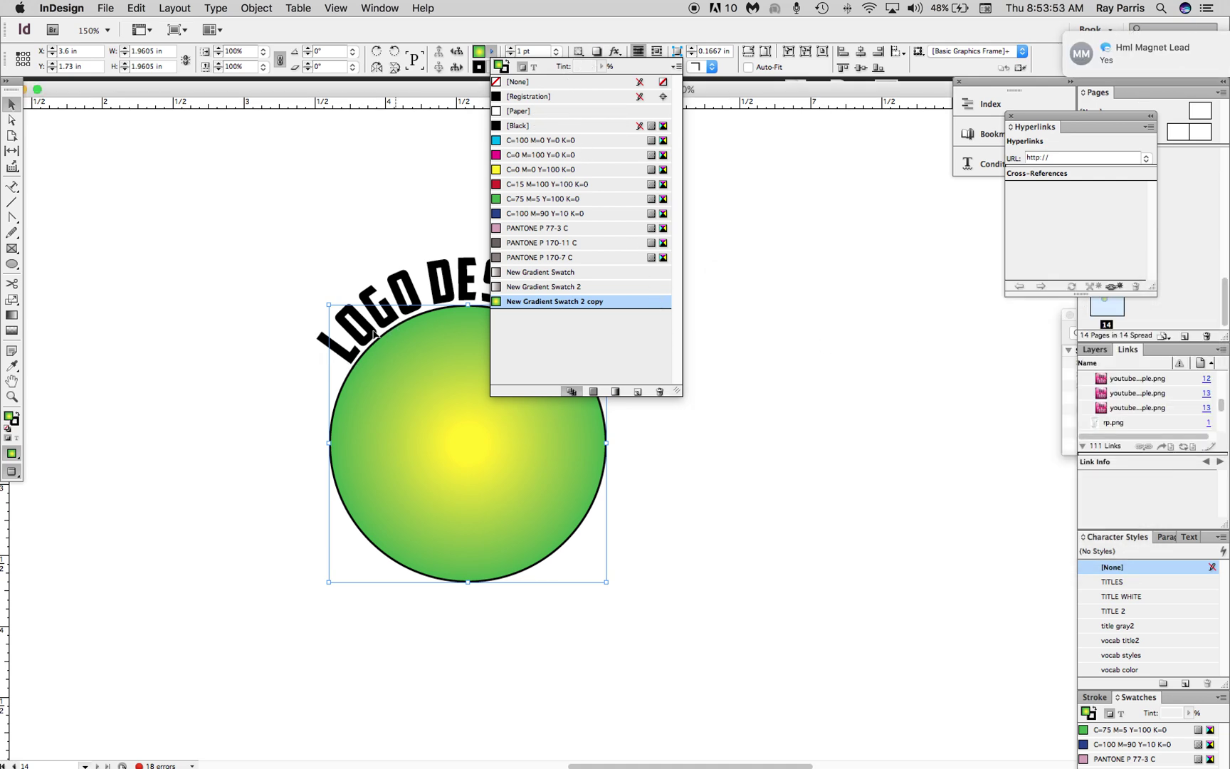
{"action": "left_click", "coordinate": [407, 163]}
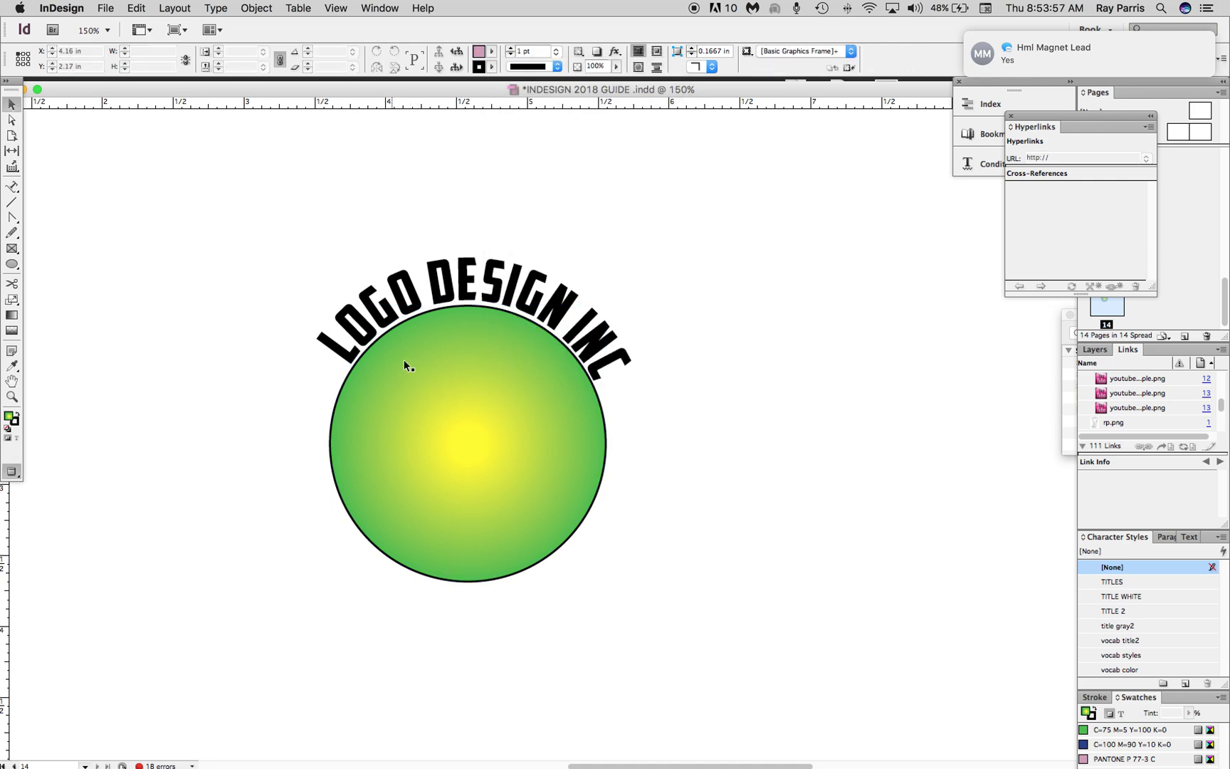
{"action": "left_click", "coordinate": [382, 392]}
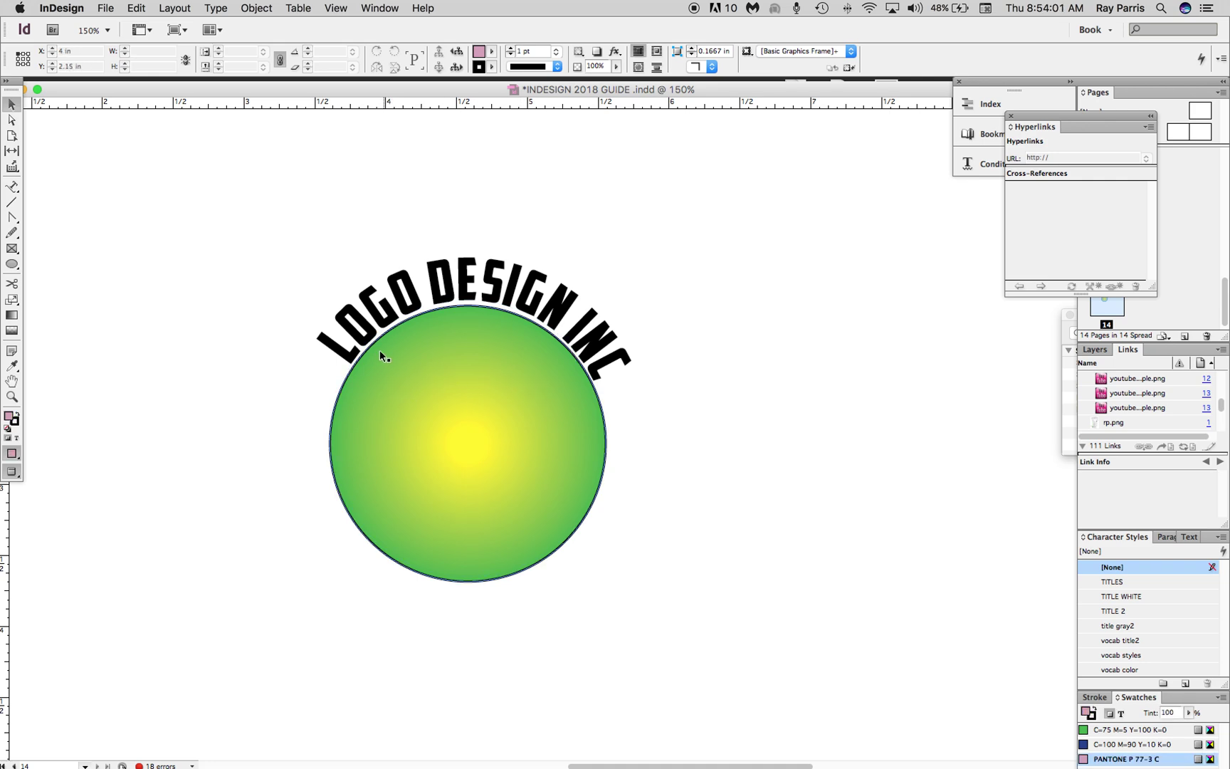
Deselect the circle and draw an empty horizontal text frame to its left
{"action": "left_click", "coordinate": [82, 248]}
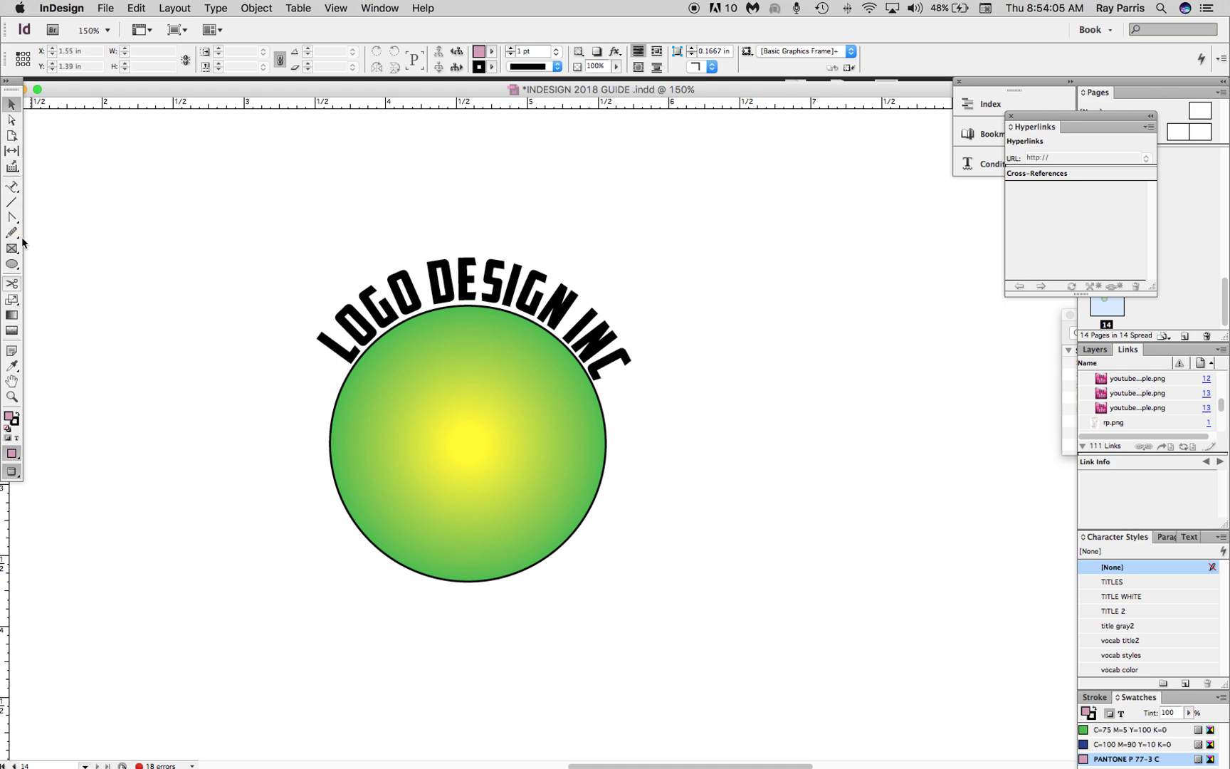
{"action": "left_click", "coordinate": [13, 188]}
{"action": "left_click_drag", "start_coordinate": [14, 187], "coordinate": [77, 187]}
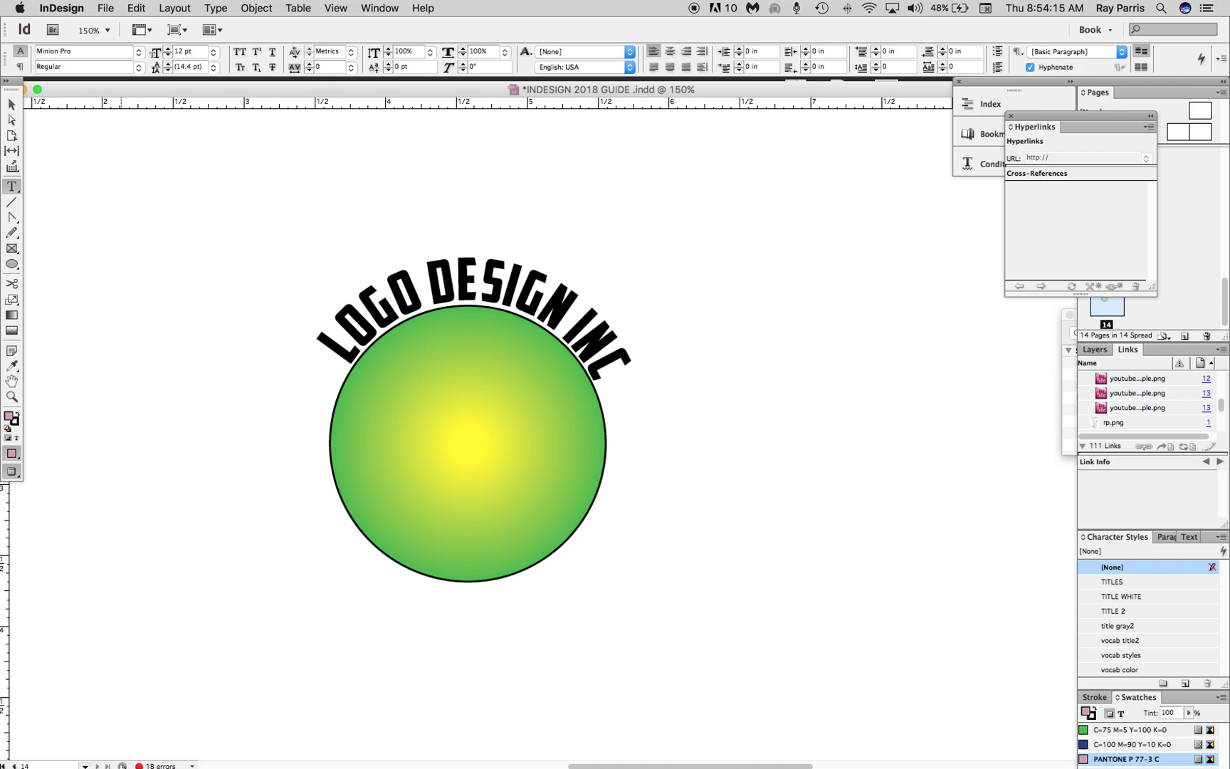
{"action": "left_click_drag", "start_coordinate": [121, 404], "coordinate": [293, 595]}
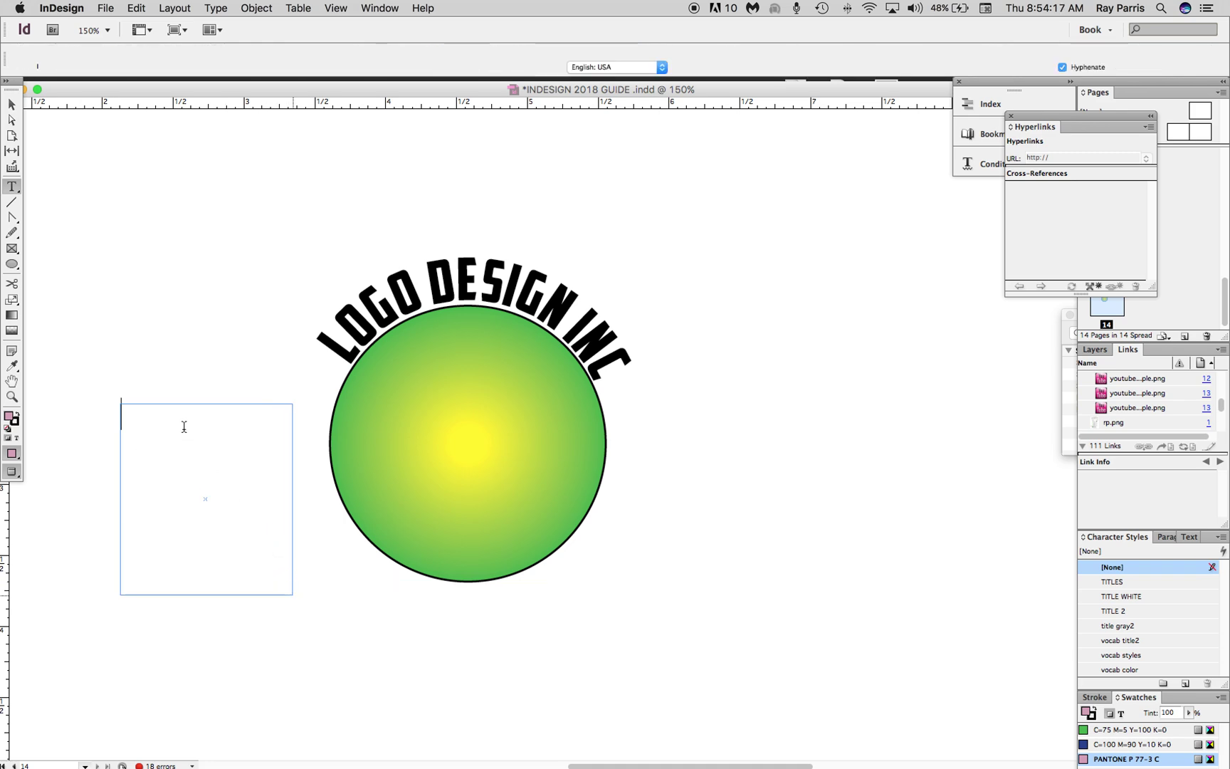
{"action": "type", "text": "P"}
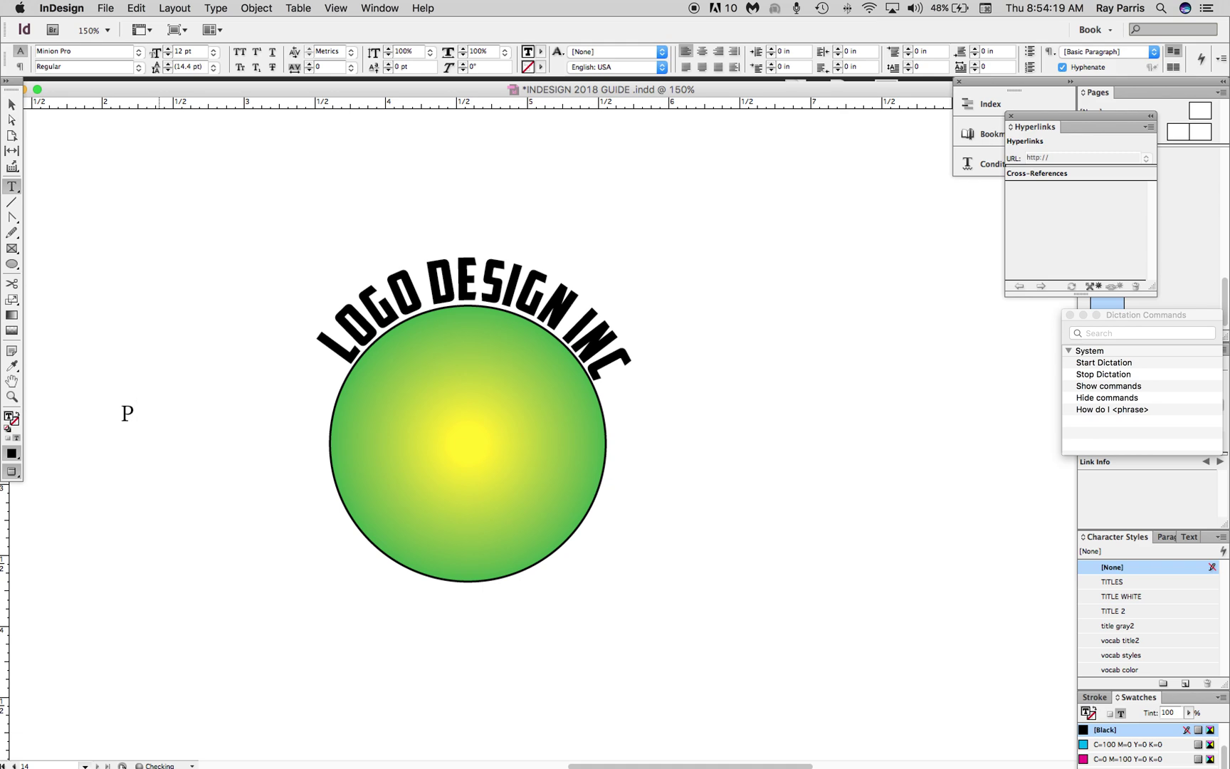
{"action": "type", "text": "F"}
Set the PF text to the BadaBoom BB font at 72 pt
{"action": "double_click", "coordinate": [132, 413]}
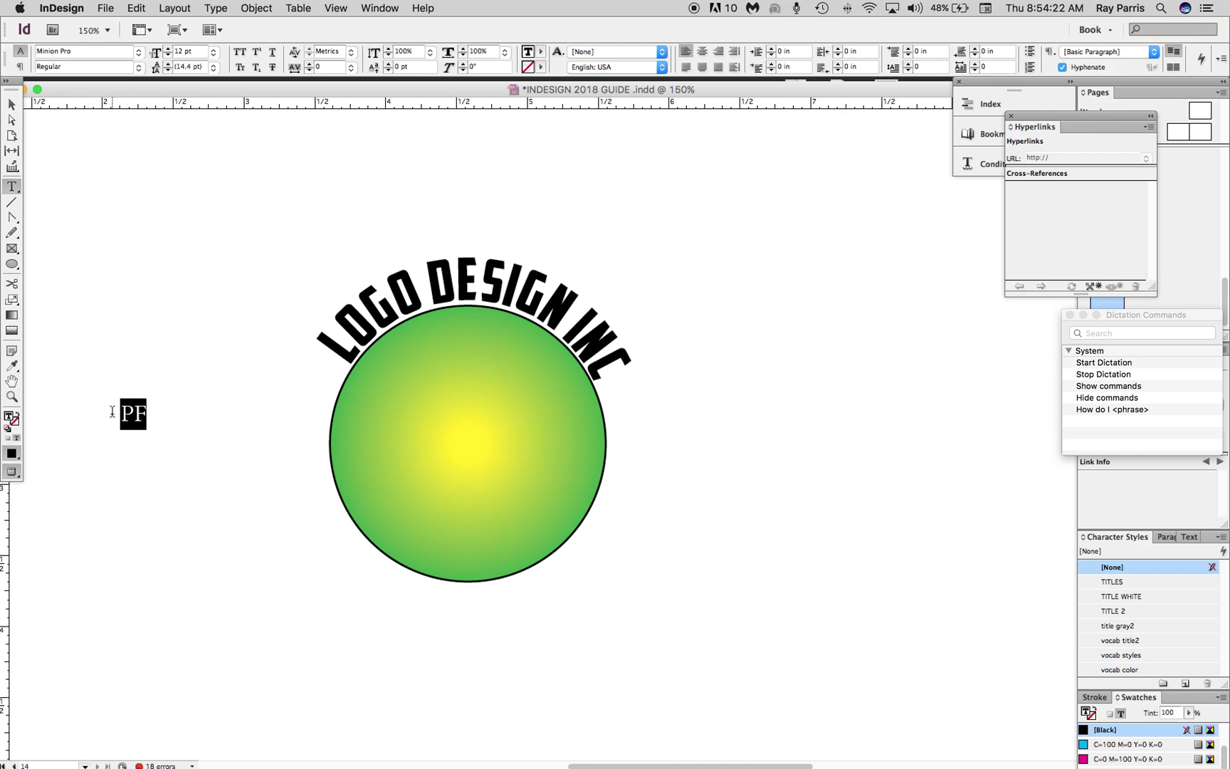
{"action": "left_click", "coordinate": [141, 54]}
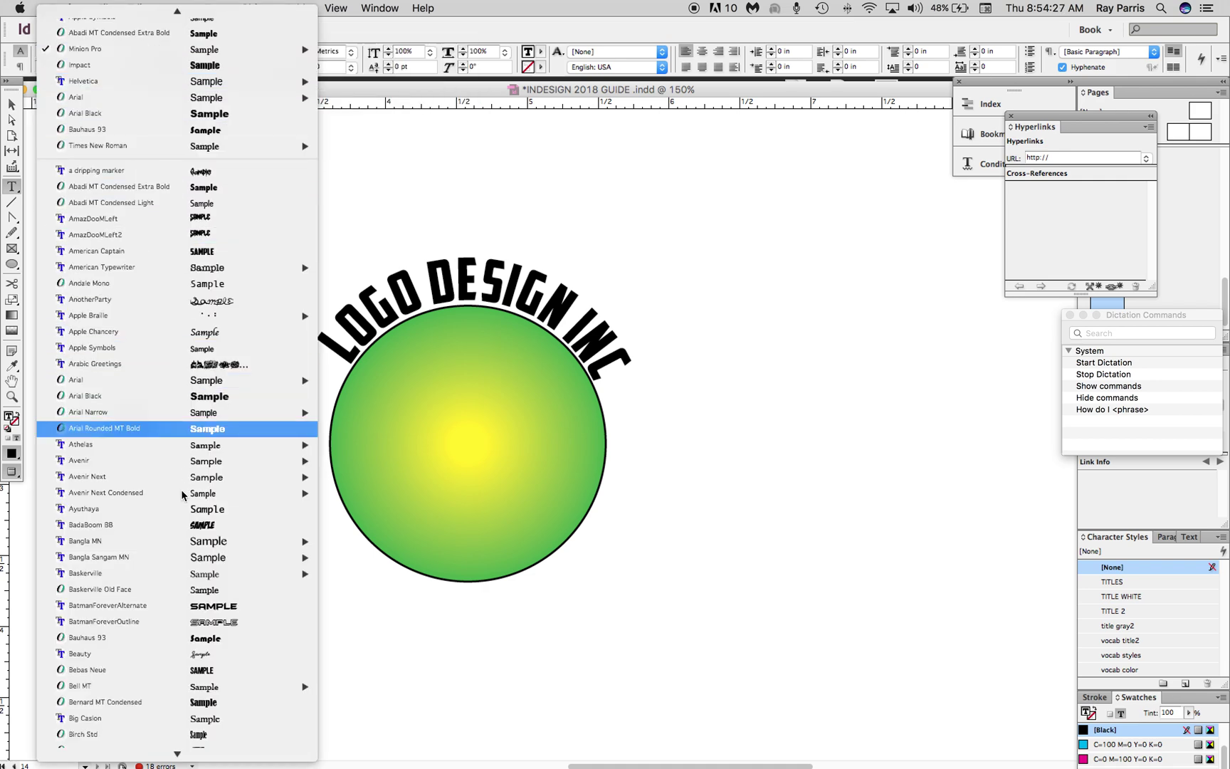
{"action": "left_click", "coordinate": [179, 527]}
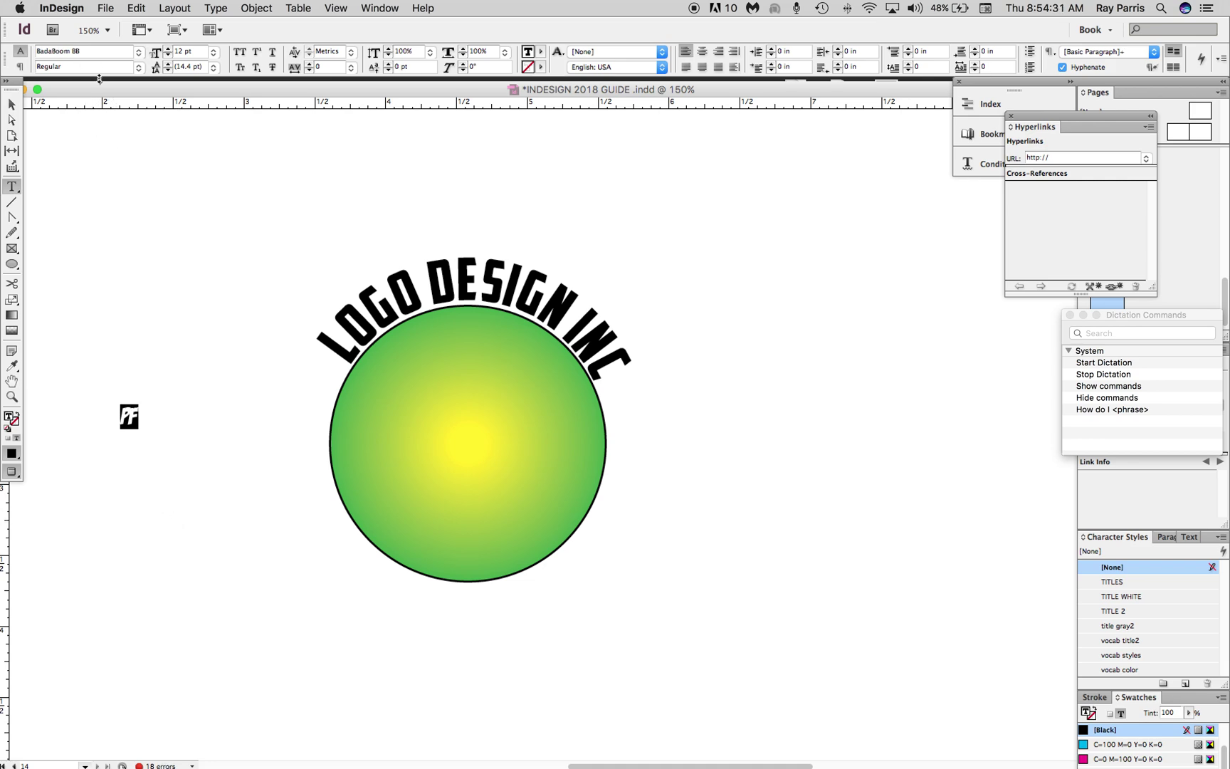
{"action": "left_click", "coordinate": [215, 52]}
{"action": "left_click", "coordinate": [203, 267]}
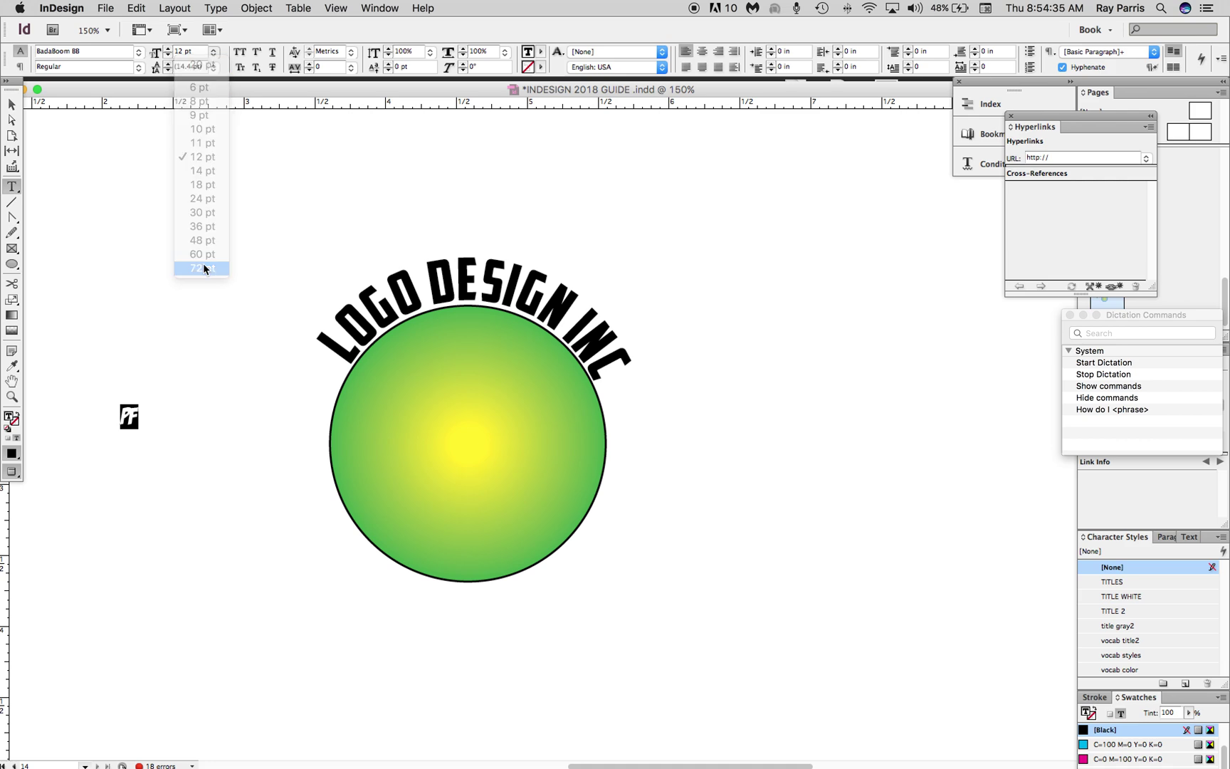
Move the PF text frame into the centre of the green circle
{"action": "left_click", "coordinate": [12, 106]}
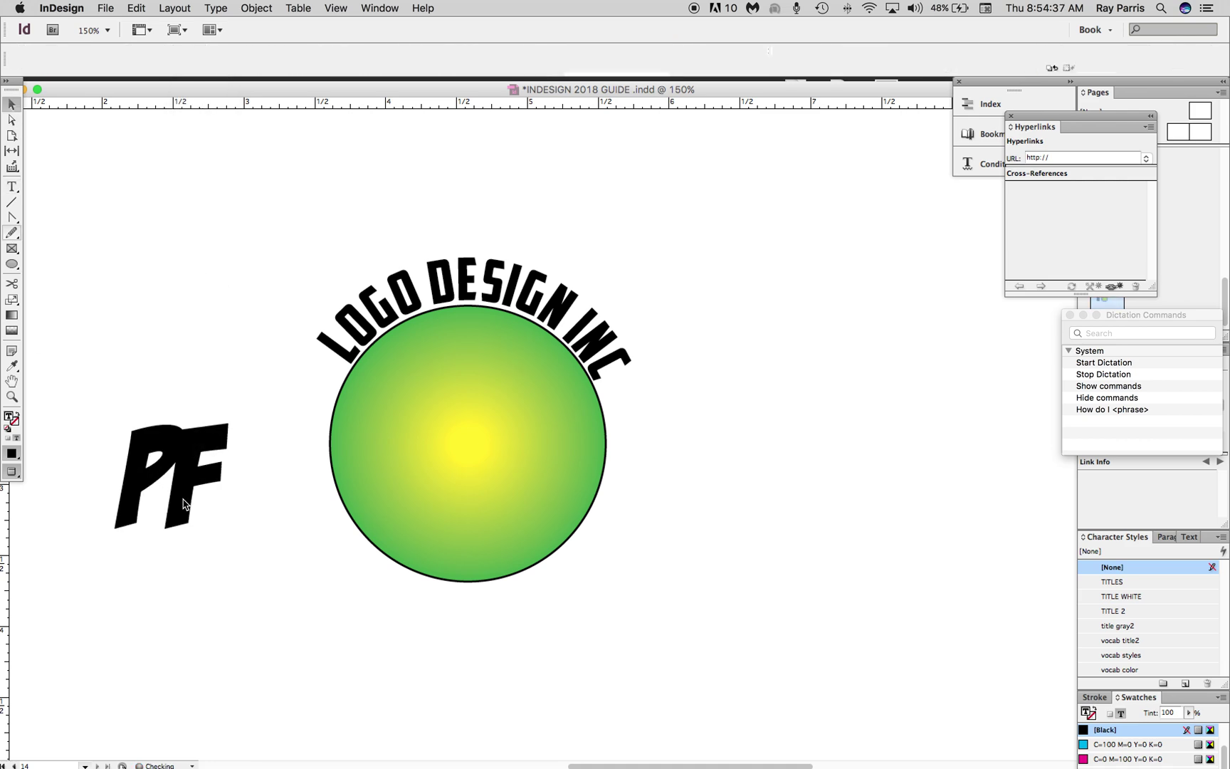
{"action": "left_click", "coordinate": [200, 479]}
{"action": "left_click_drag", "start_coordinate": [292, 472], "coordinate": [449, 424]}
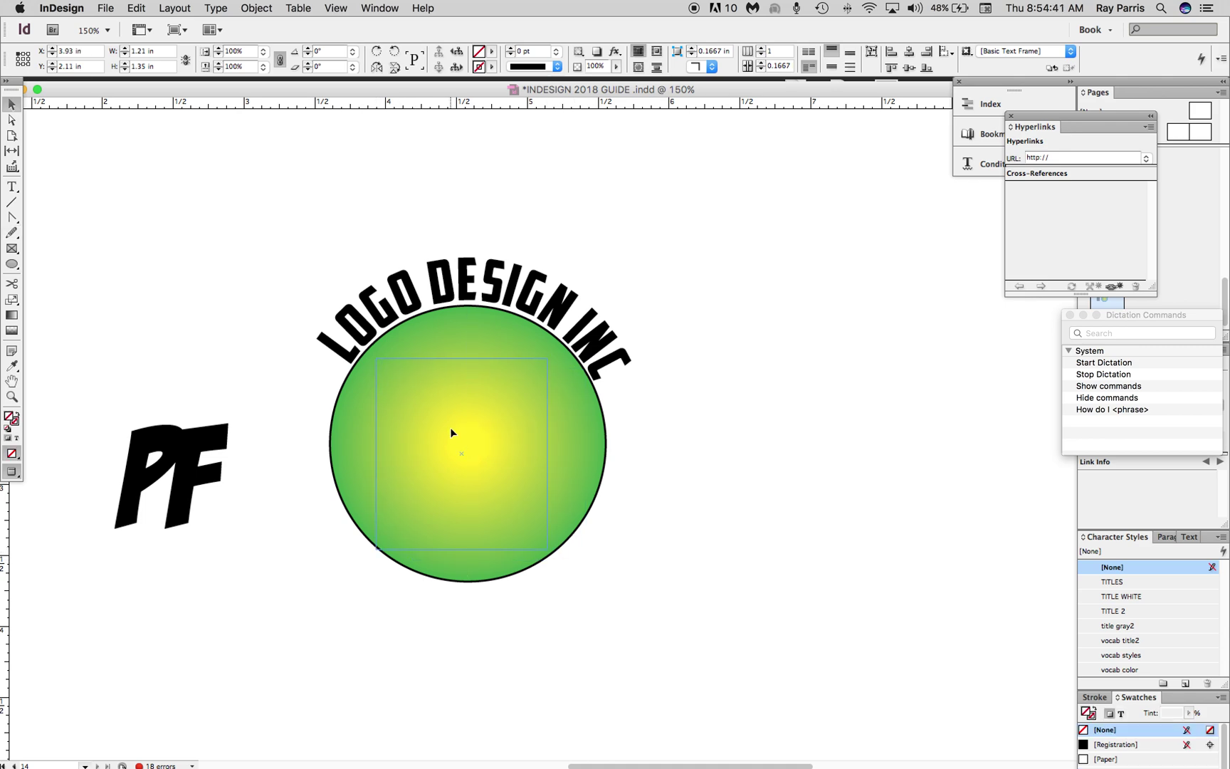
{"action": "left_click_drag", "start_coordinate": [449, 424], "coordinate": [449, 427]}
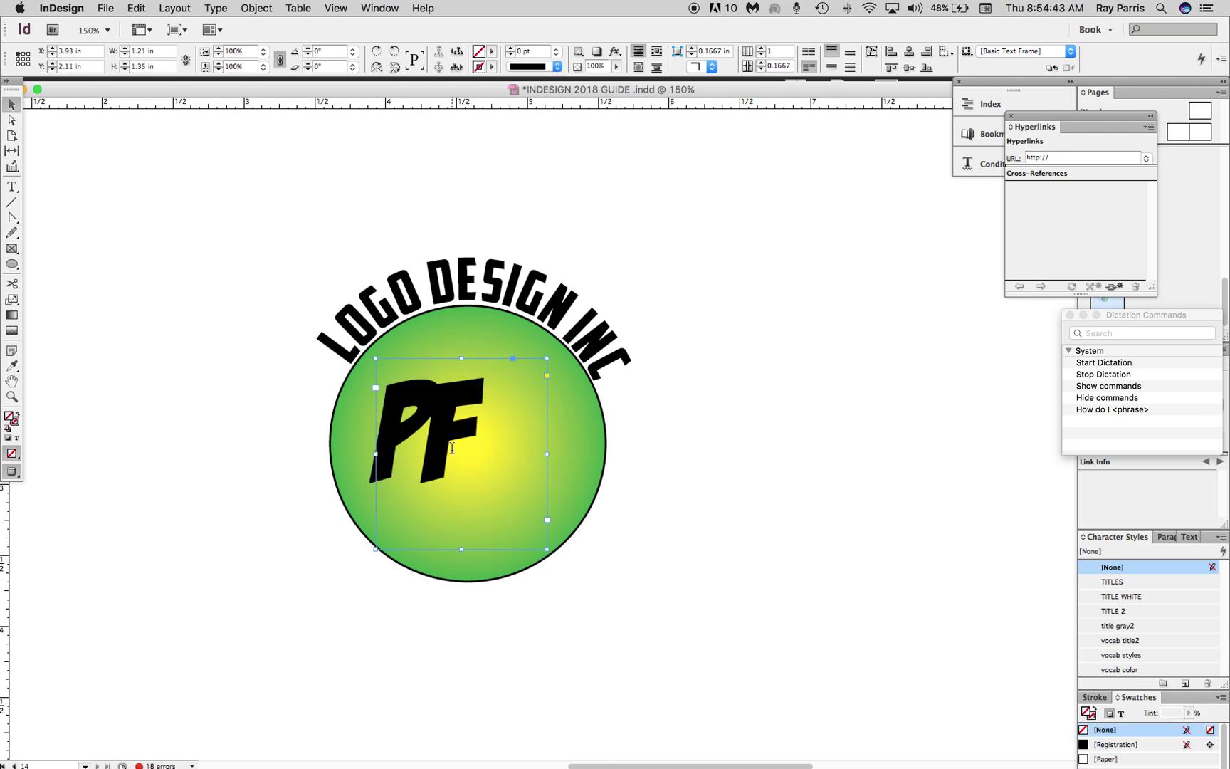
Enlarge all the PF text to 200 pt and reselect its frame
{"action": "double_click", "coordinate": [452, 449]}
{"action": "key", "text": "super+a"}
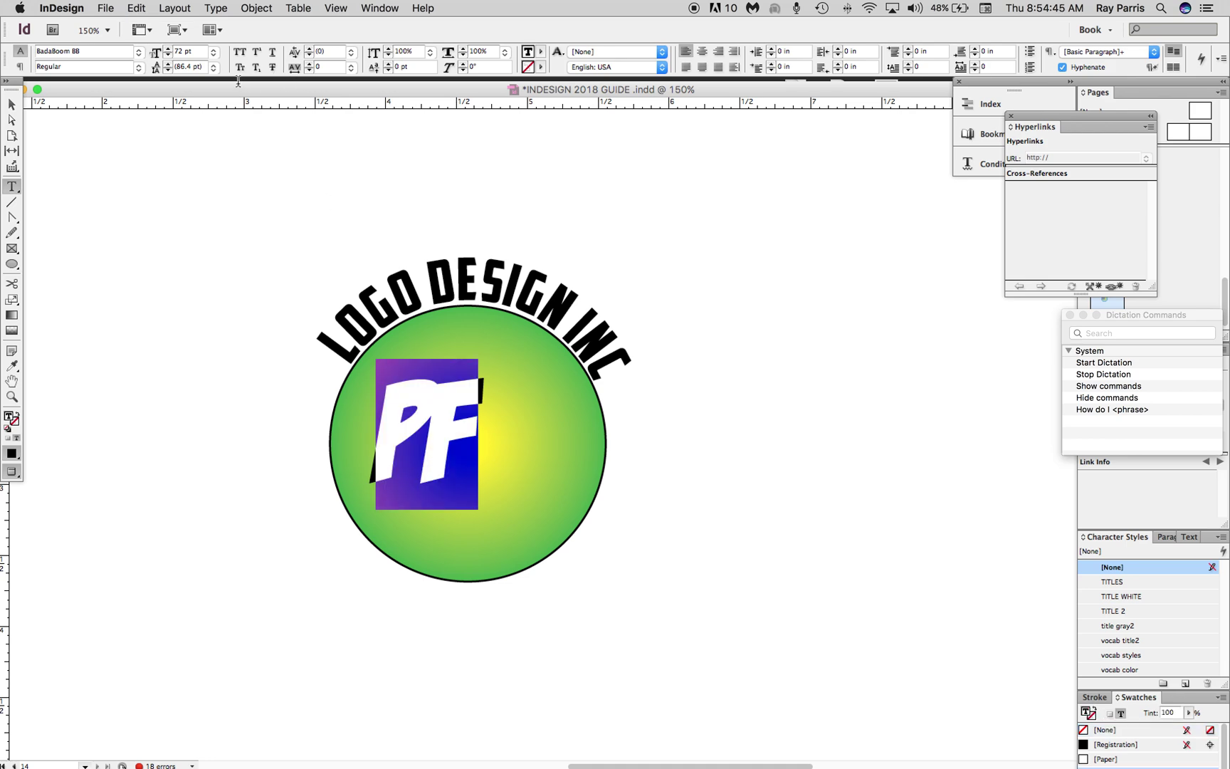
{"action": "left_click", "coordinate": [213, 52]}
{"action": "left_click", "coordinate": [183, 51]}
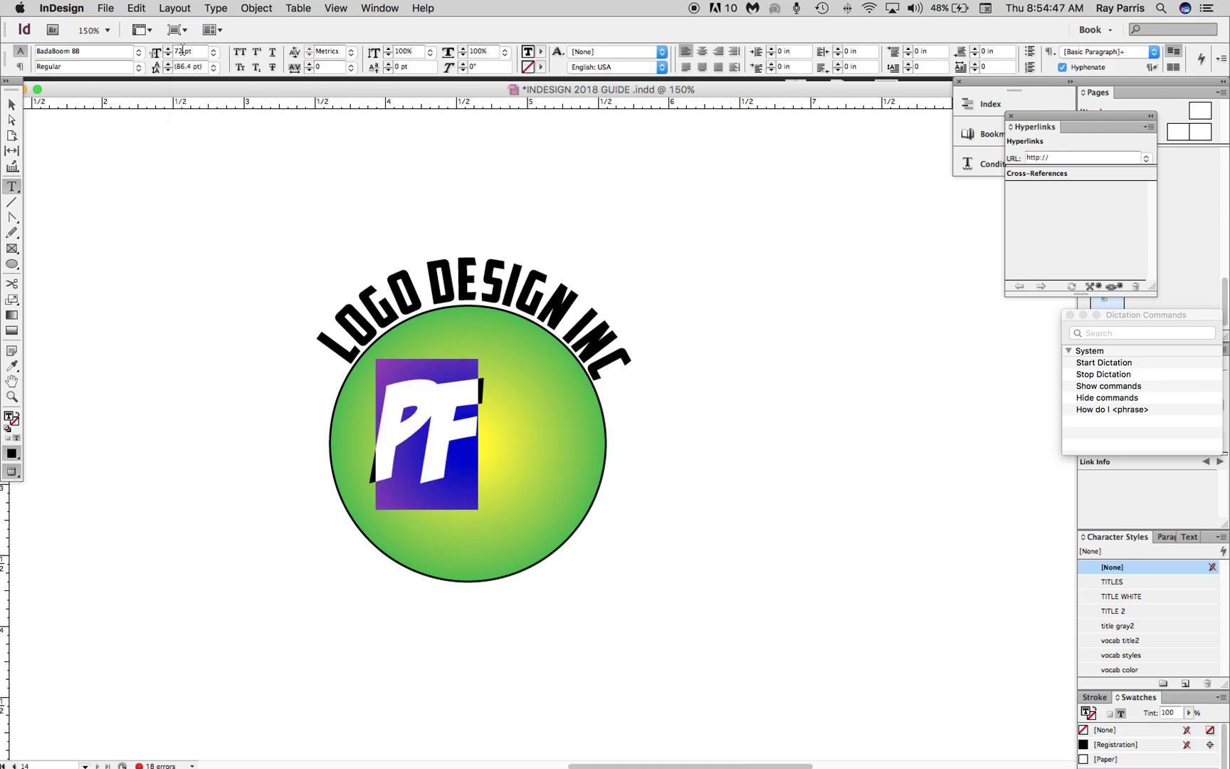
{"action": "double_click", "coordinate": [182, 52]}
{"action": "type", "text": "2"}
{"action": "key", "text": "Return"}
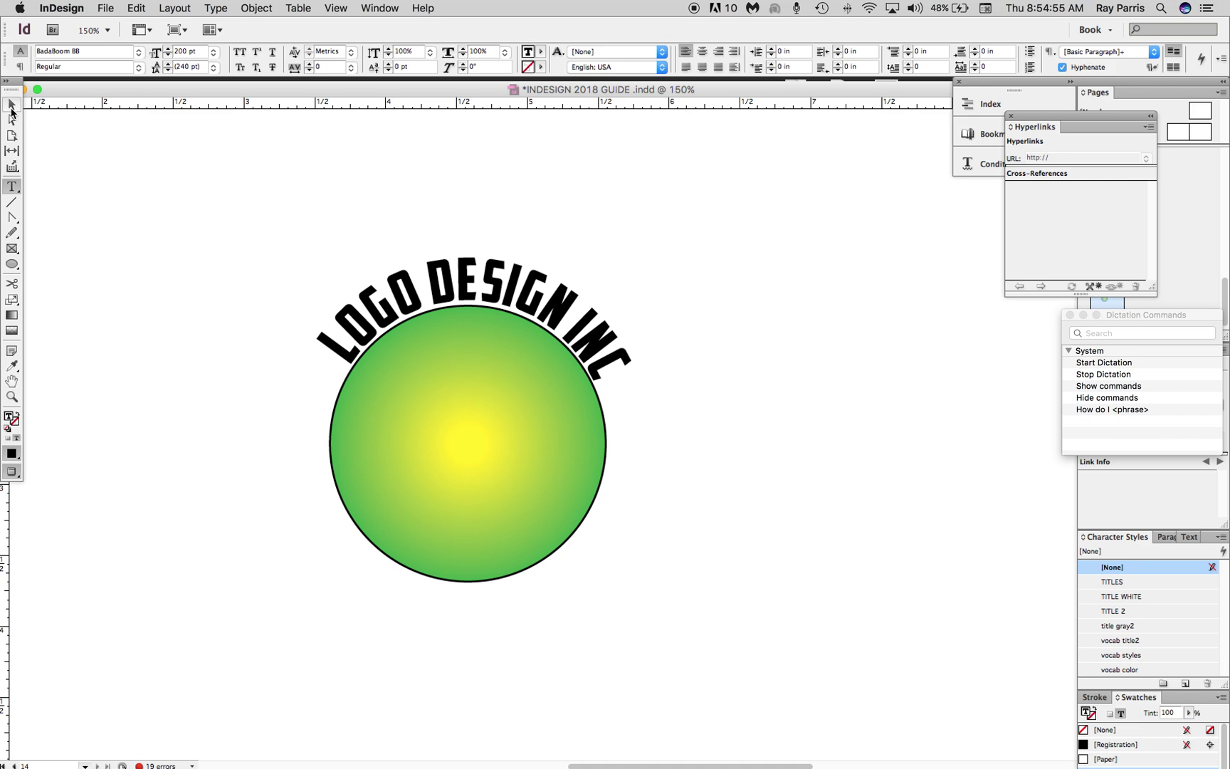
{"action": "key", "text": "Escape"}
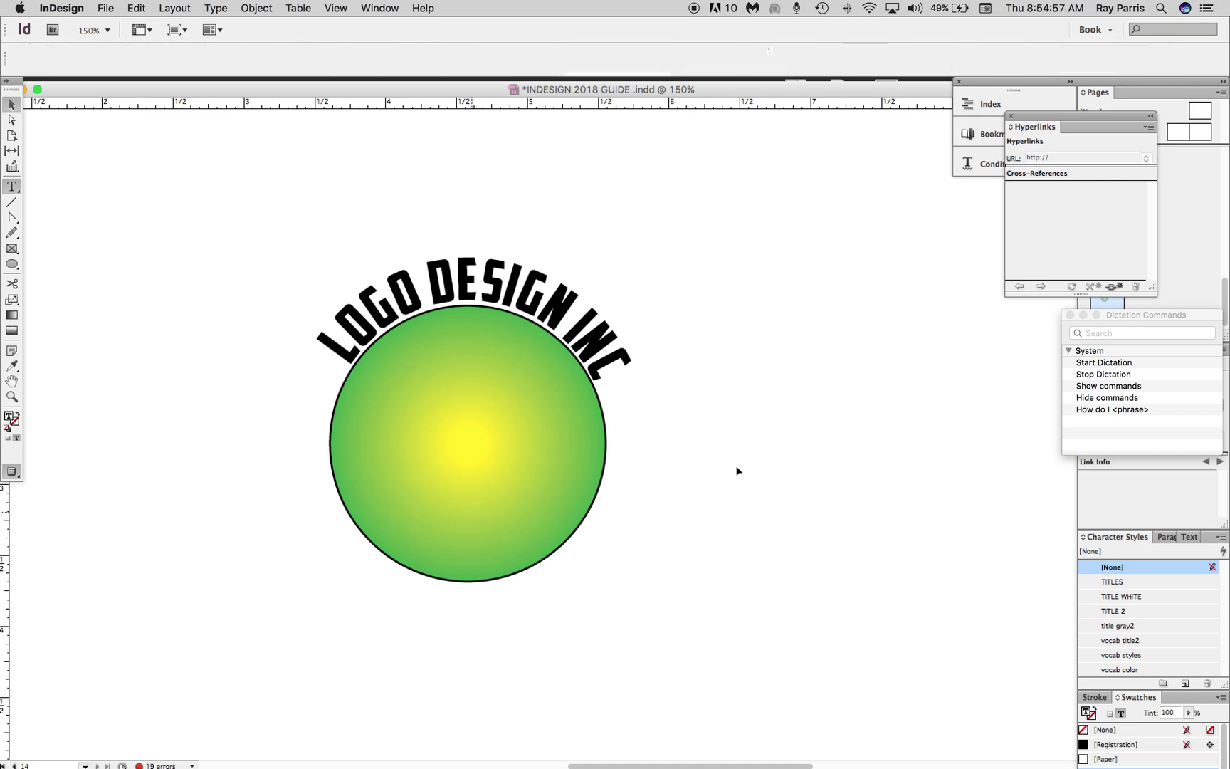
{"action": "left_click", "coordinate": [702, 478]}
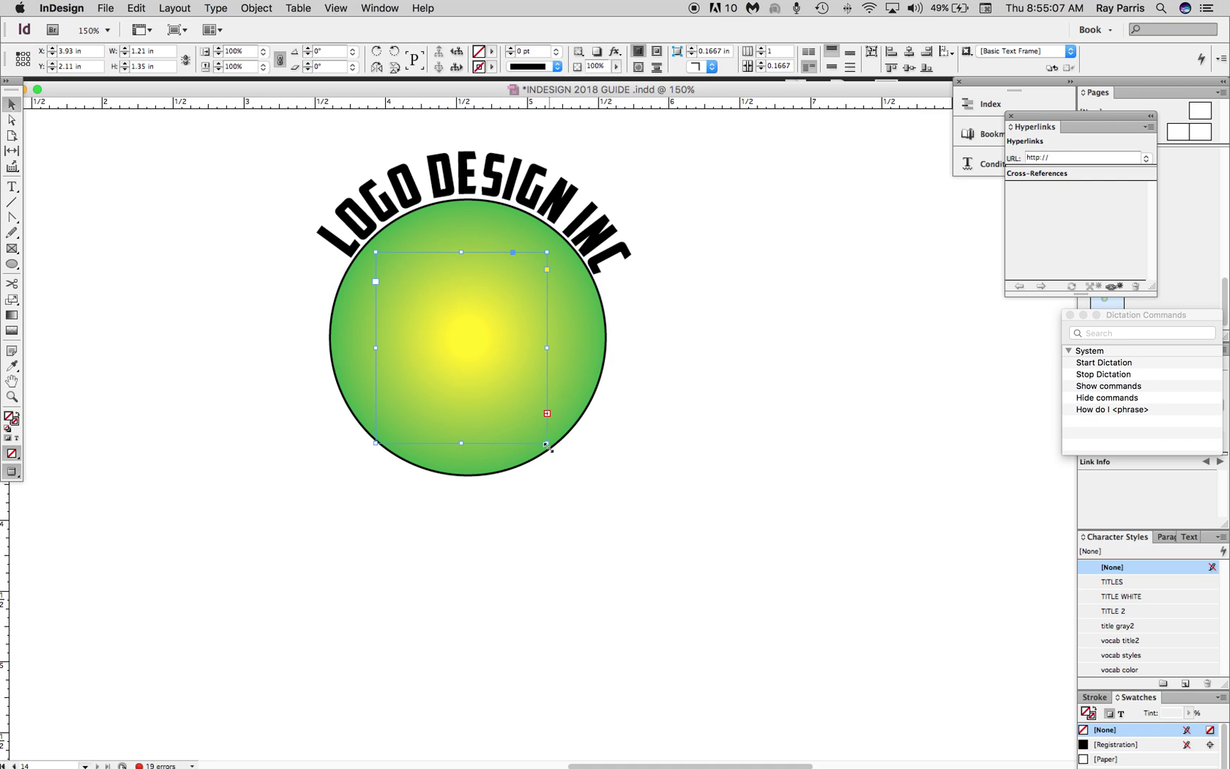
Enlarge the PF frame, set the text to 150 pt, and move it up into the circle
{"action": "left_click_drag", "start_coordinate": [547, 443], "coordinate": [806, 642]}
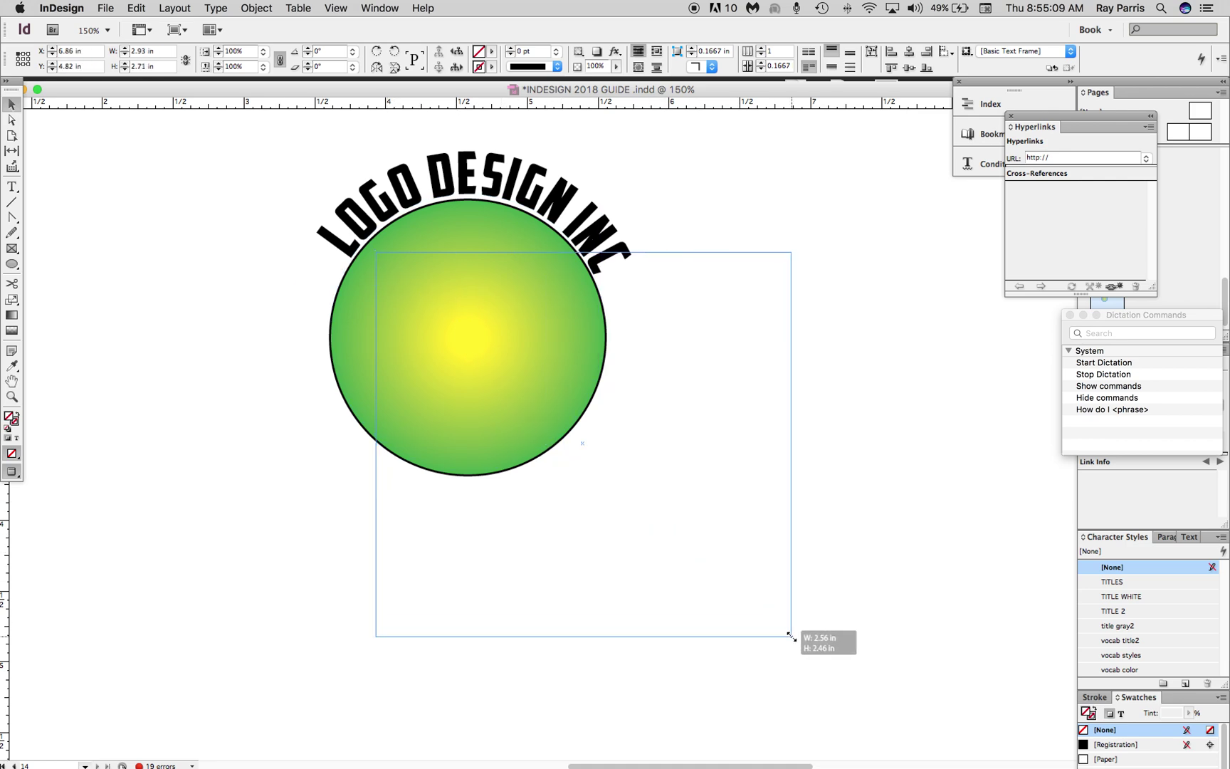
{"action": "key", "text": "cmd+d"}
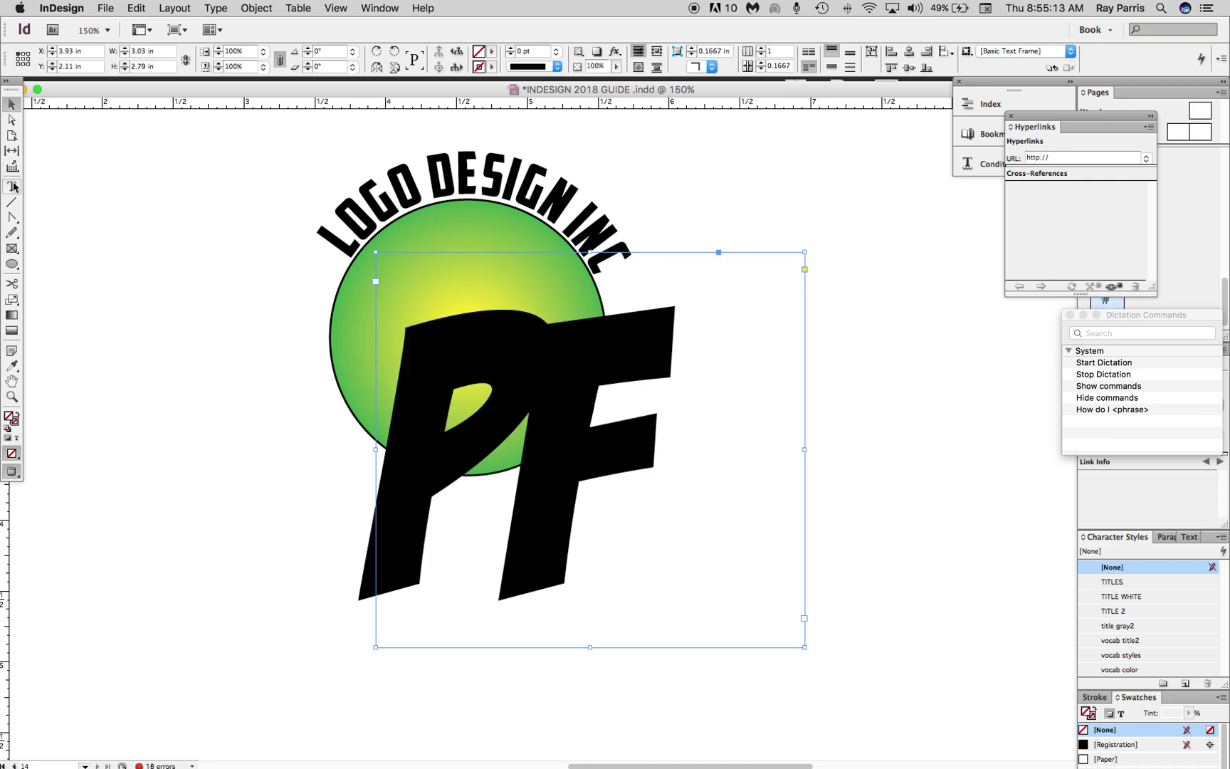
{"action": "key", "text": "t"}
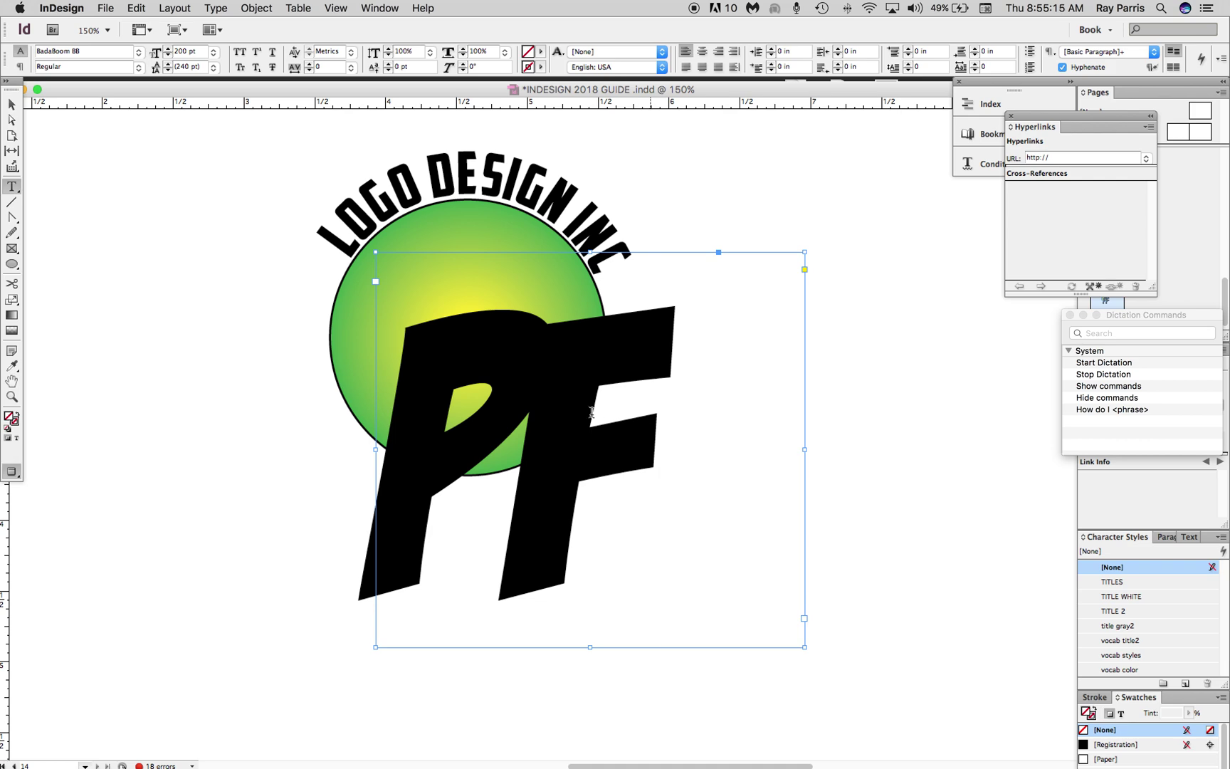
{"action": "double_click", "coordinate": [649, 415]}
{"action": "key", "text": "cmd+a"}
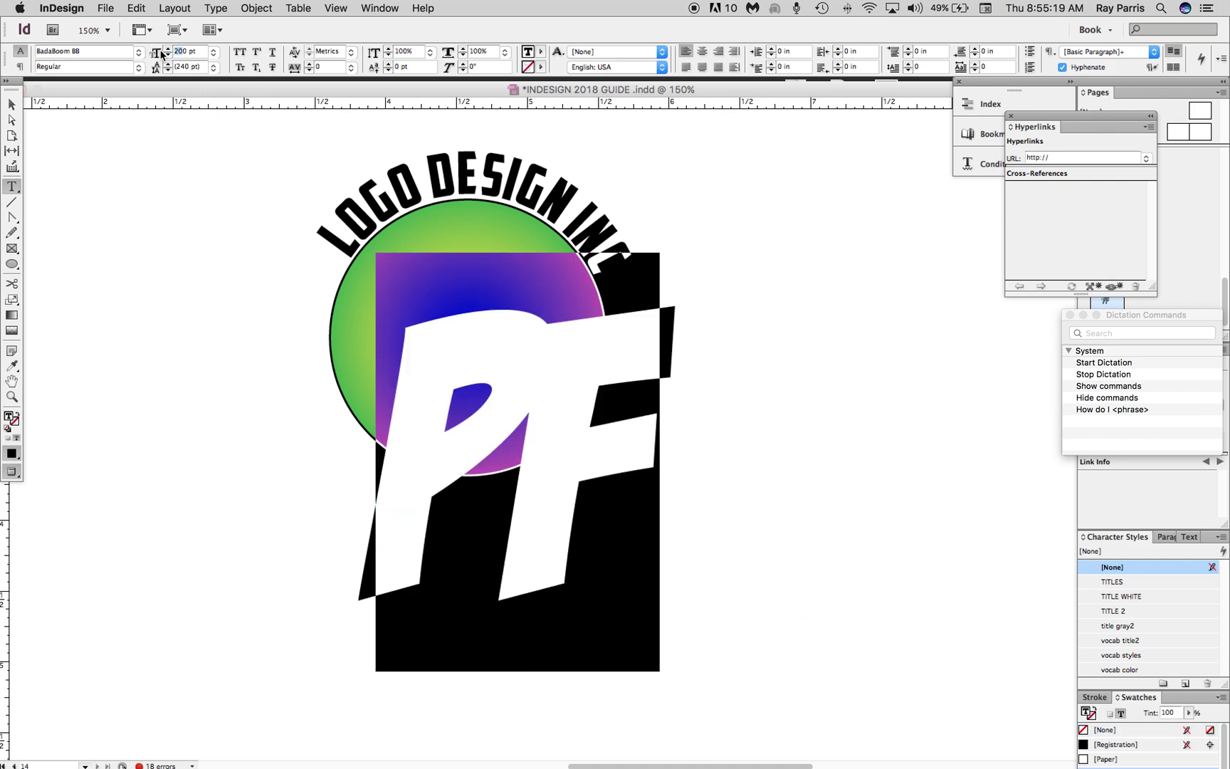
{"action": "type", "text": "15"}
{"action": "left_click", "coordinate": [13, 104]}
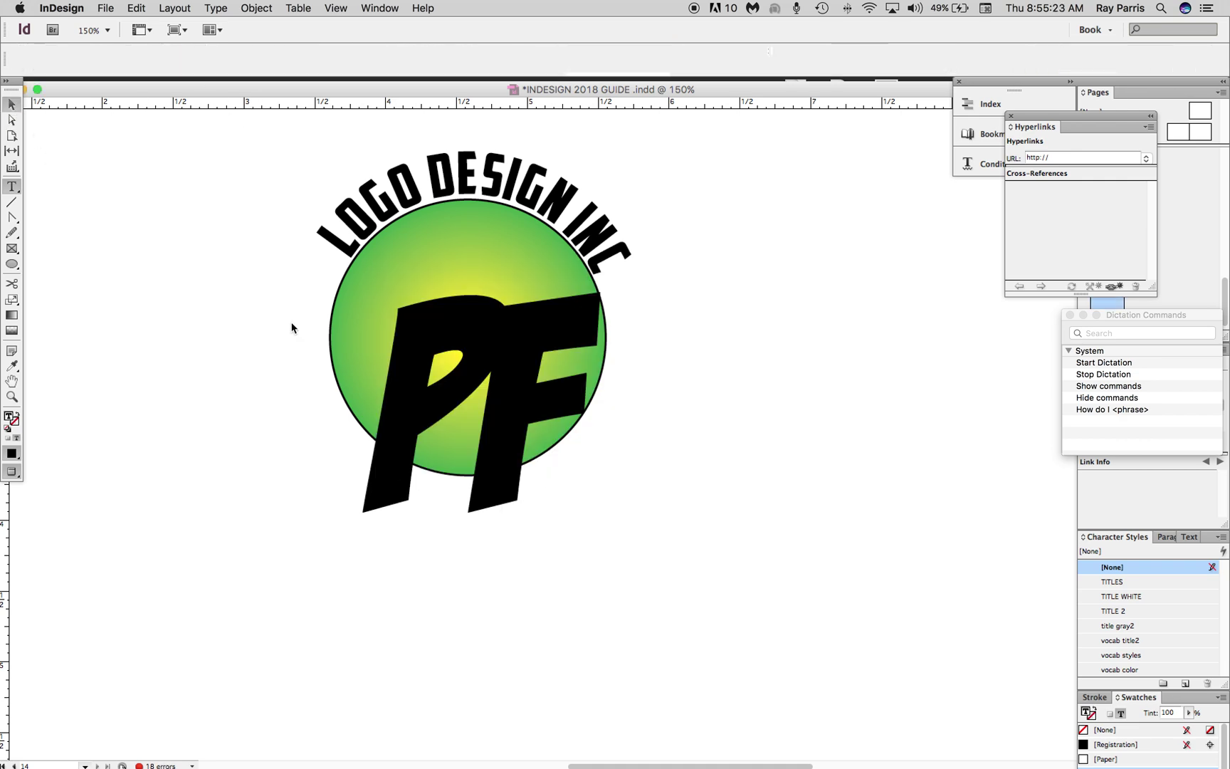
{"action": "left_click", "coordinate": [471, 378]}
{"action": "left_click_drag", "start_coordinate": [516, 377], "coordinate": [516, 307]}
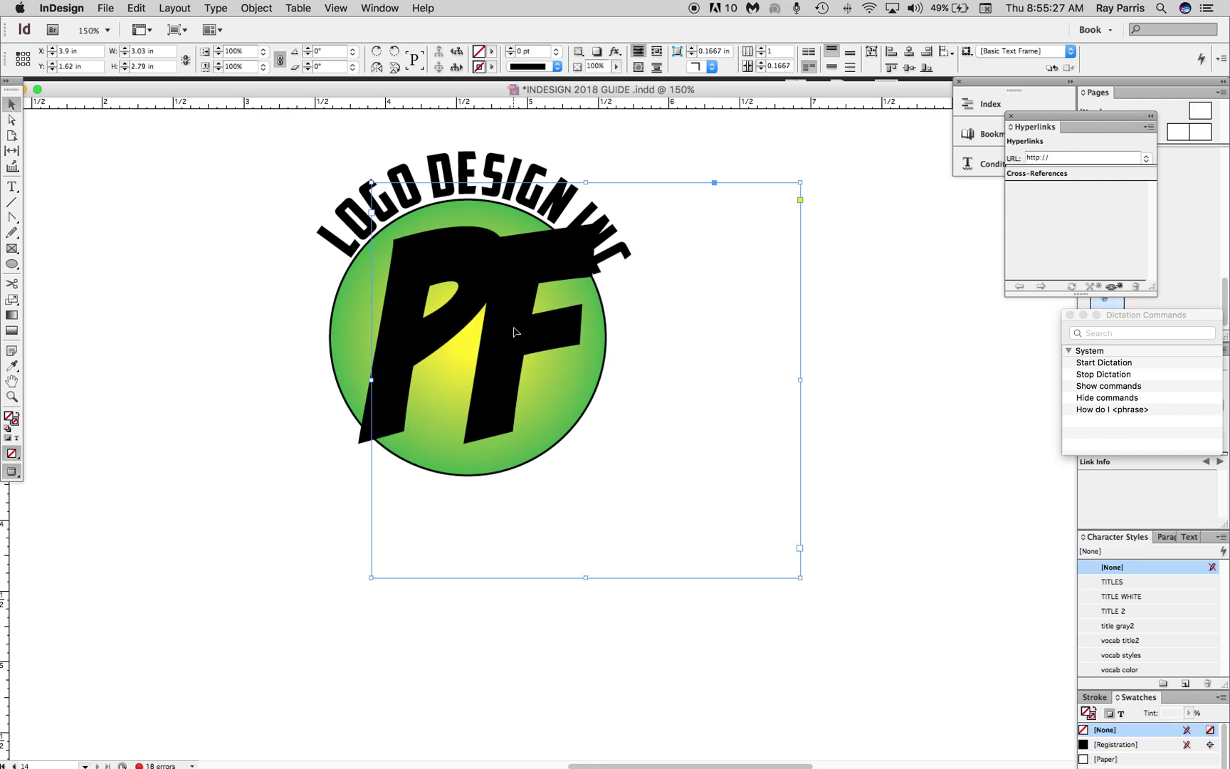
Set PF to 120 pt, centre it in the circle, and fit the frame to the text
{"action": "left_click", "coordinate": [13, 186]}
{"action": "left_click", "coordinate": [567, 314]}
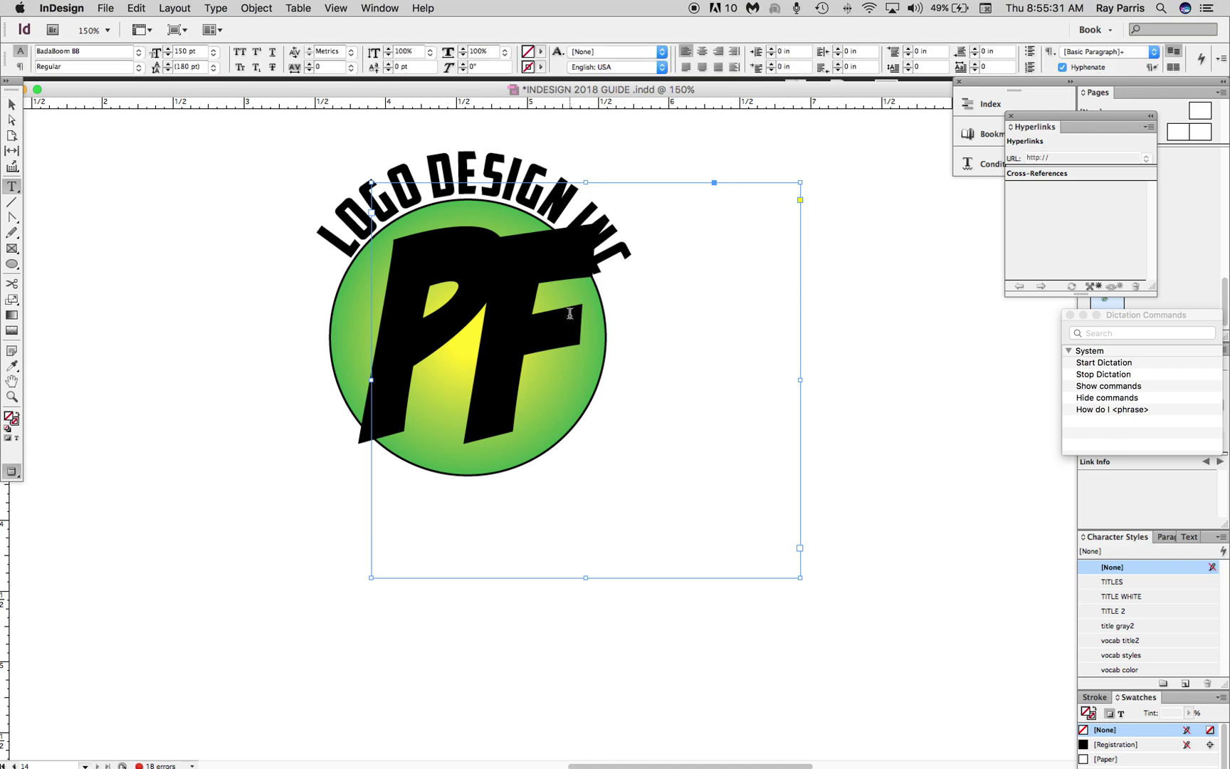
{"action": "key", "text": "super+a"}
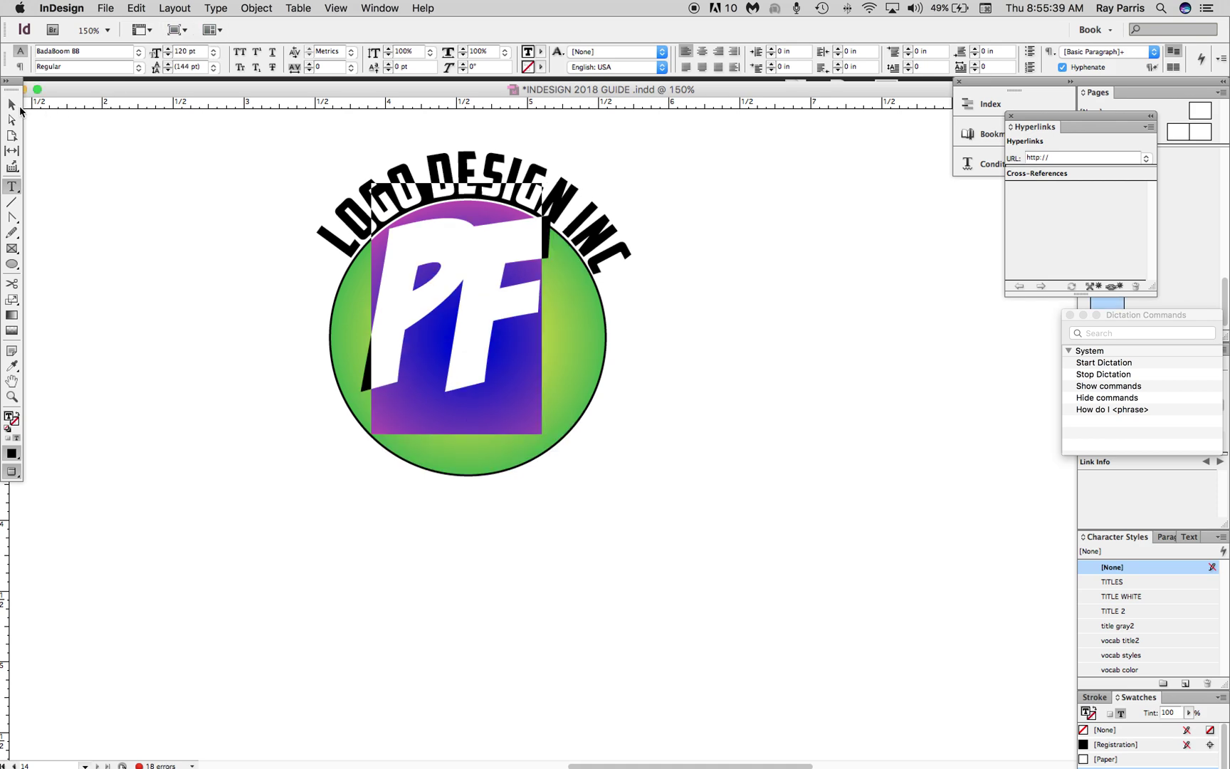
{"action": "left_click", "coordinate": [12, 103]}
{"action": "left_click", "coordinate": [420, 256]}
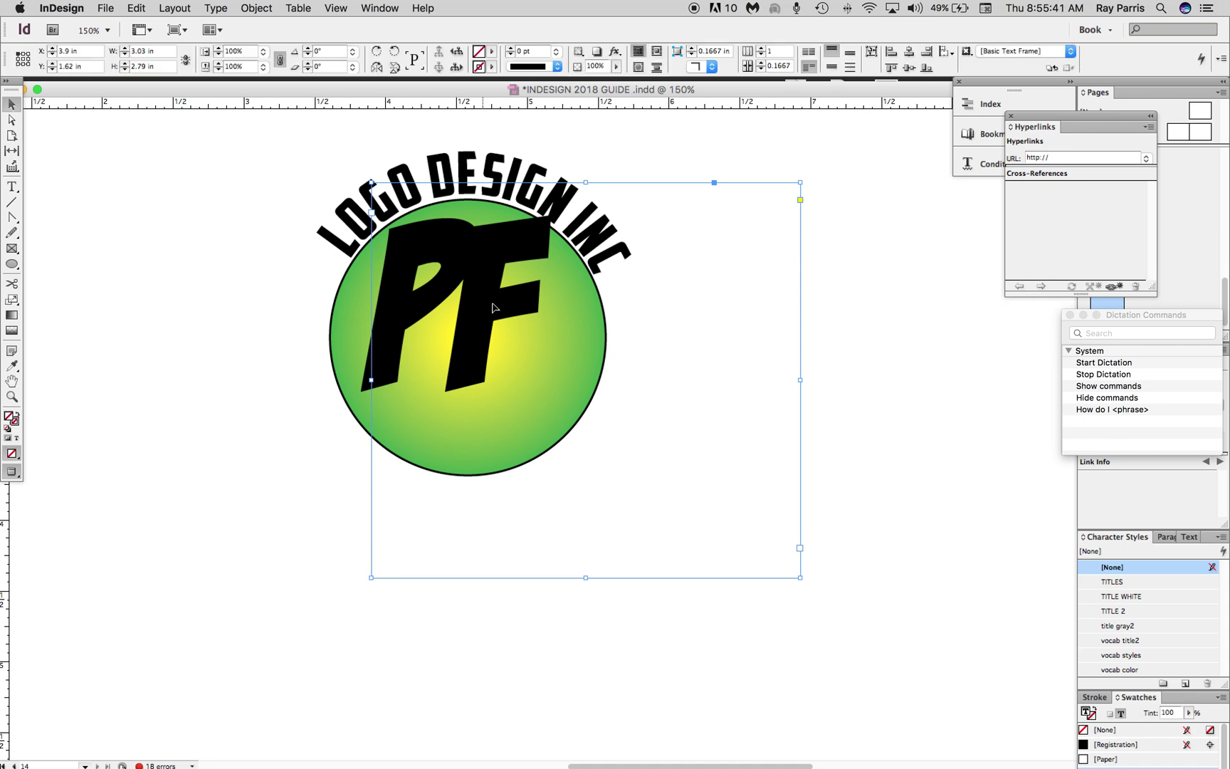
{"action": "left_click_drag", "start_coordinate": [420, 256], "coordinate": [504, 318]}
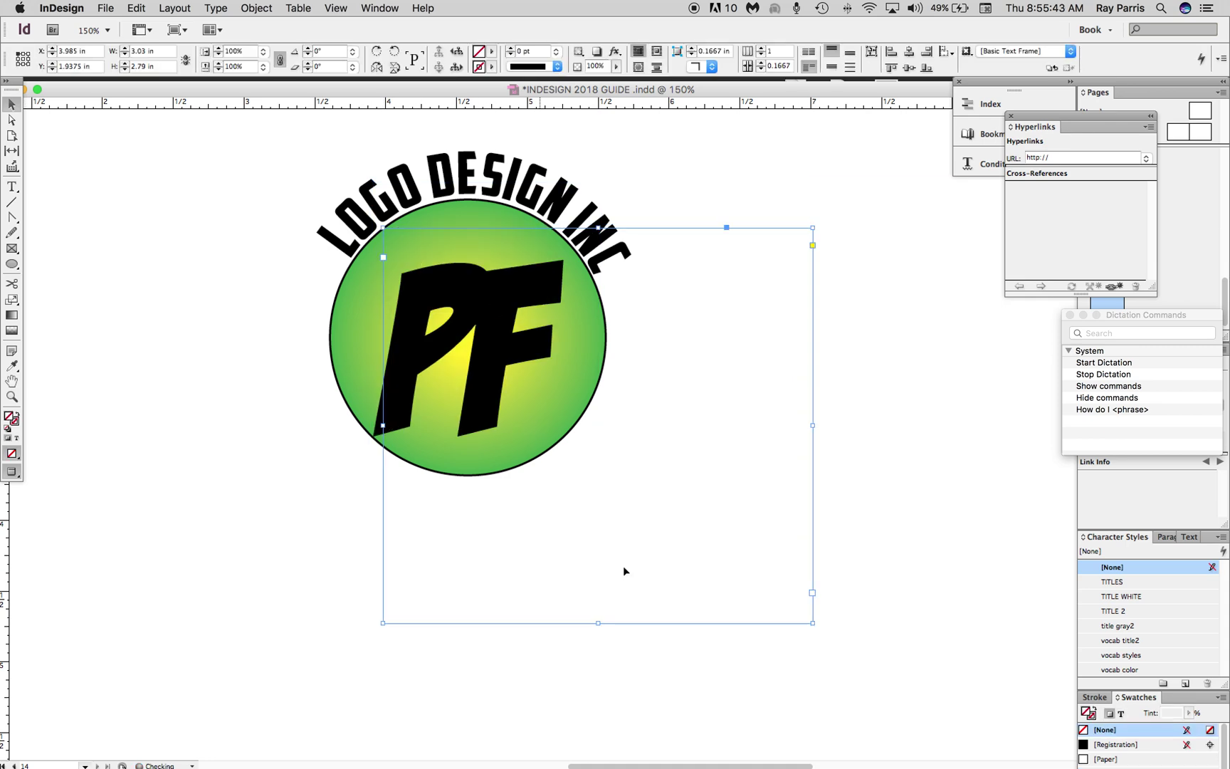
{"action": "double_click", "coordinate": [813, 623]}
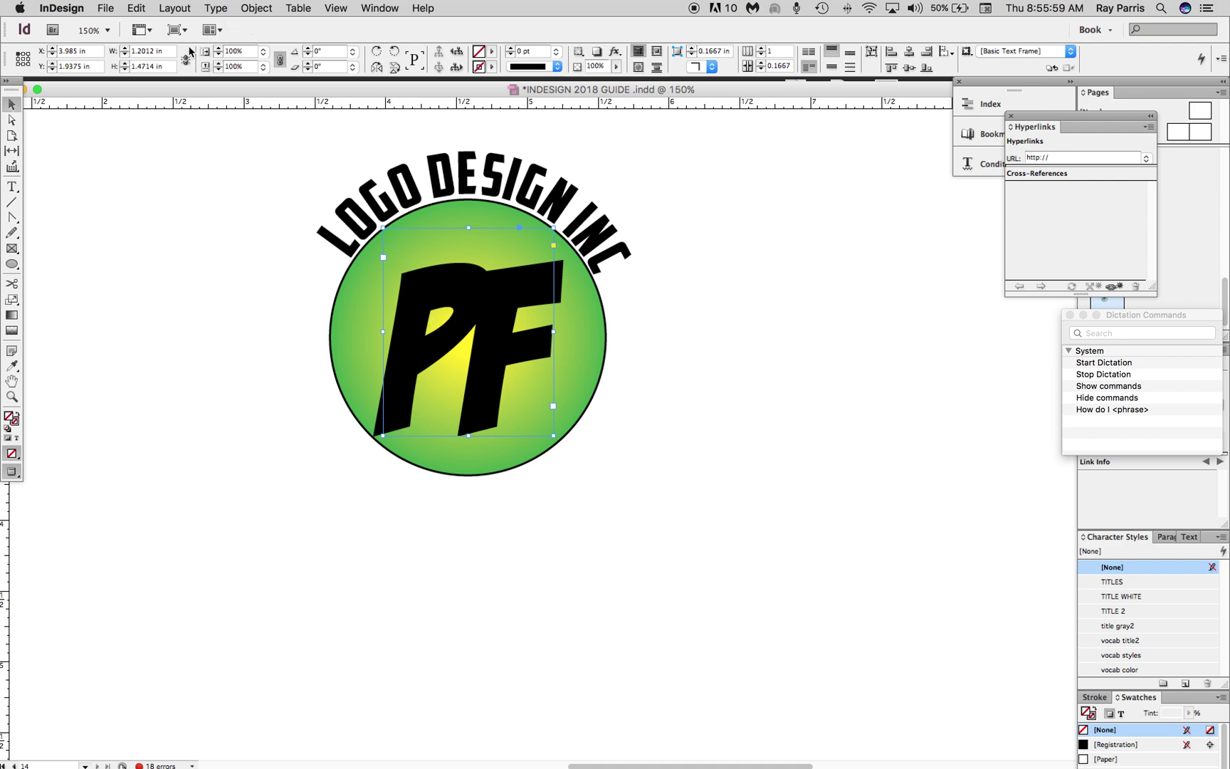
Apply Type > Create Outlines to the PF text frame
{"action": "left_click", "coordinate": [221, 10]}
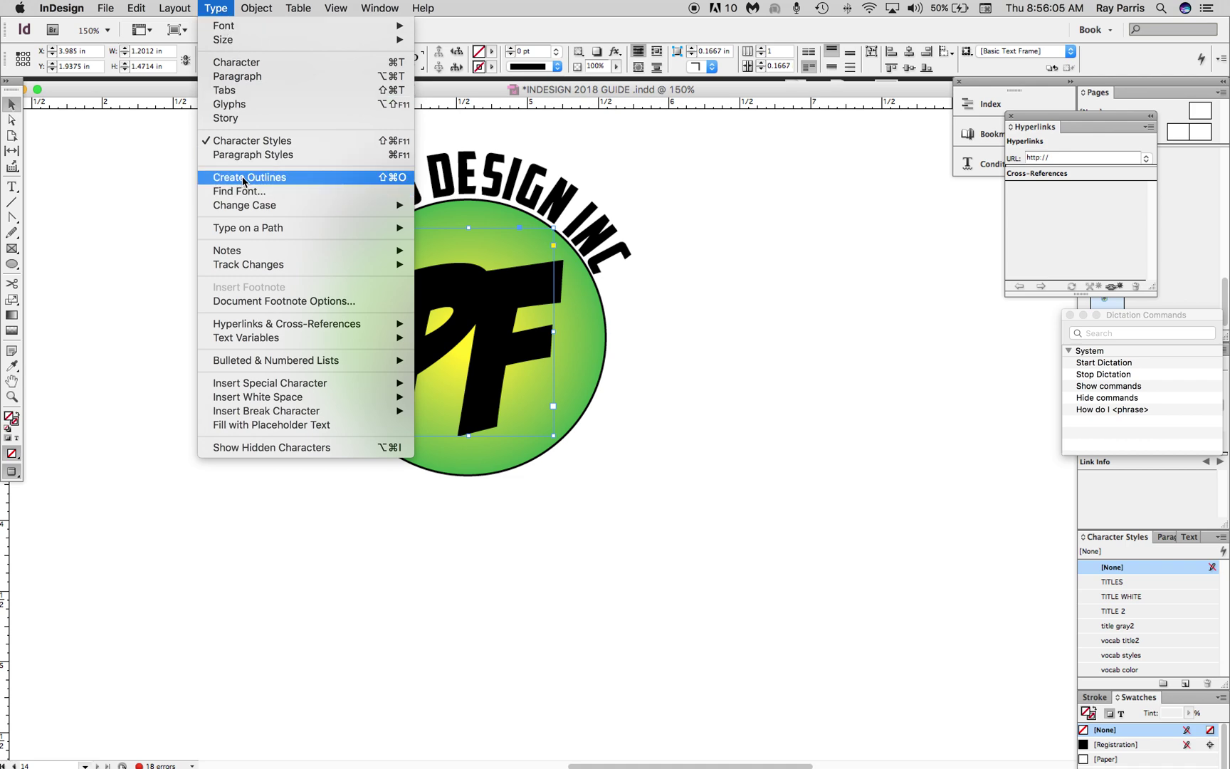
{"action": "left_click", "coordinate": [247, 182]}
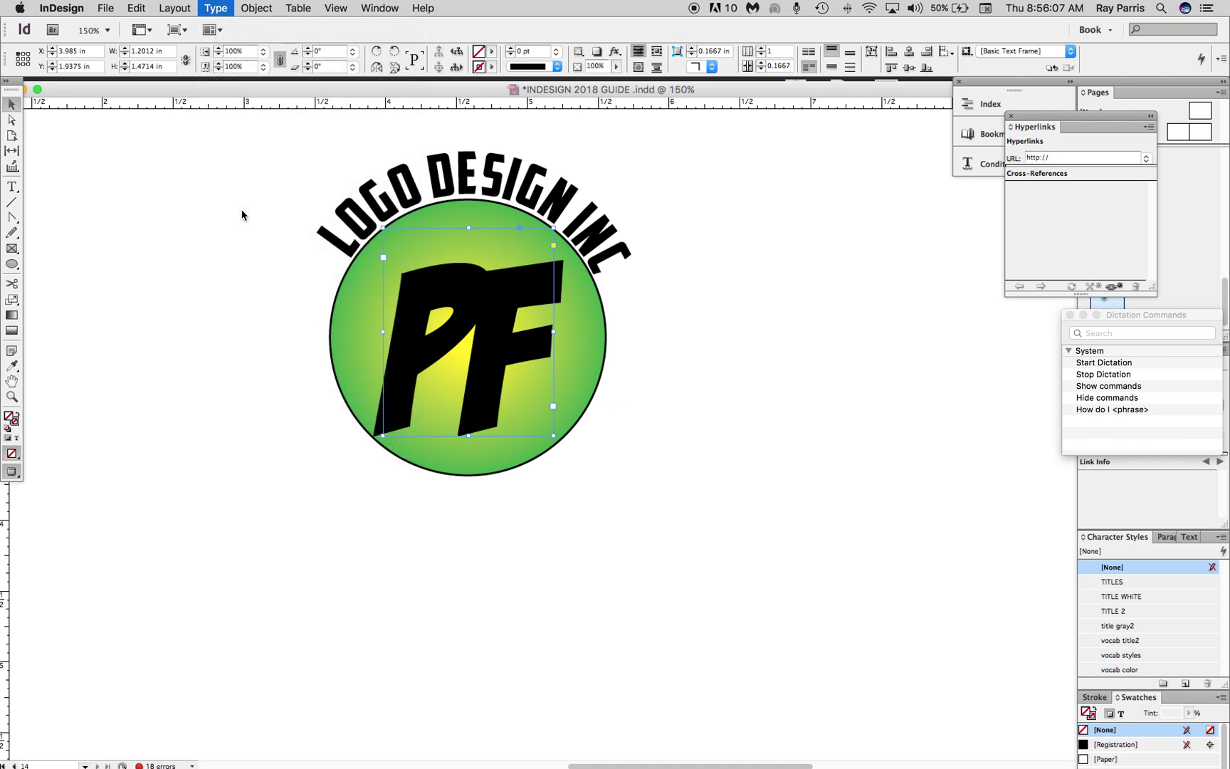
{"action": "left_click", "coordinate": [481, 283]}
{"action": "left_click", "coordinate": [12, 120]}
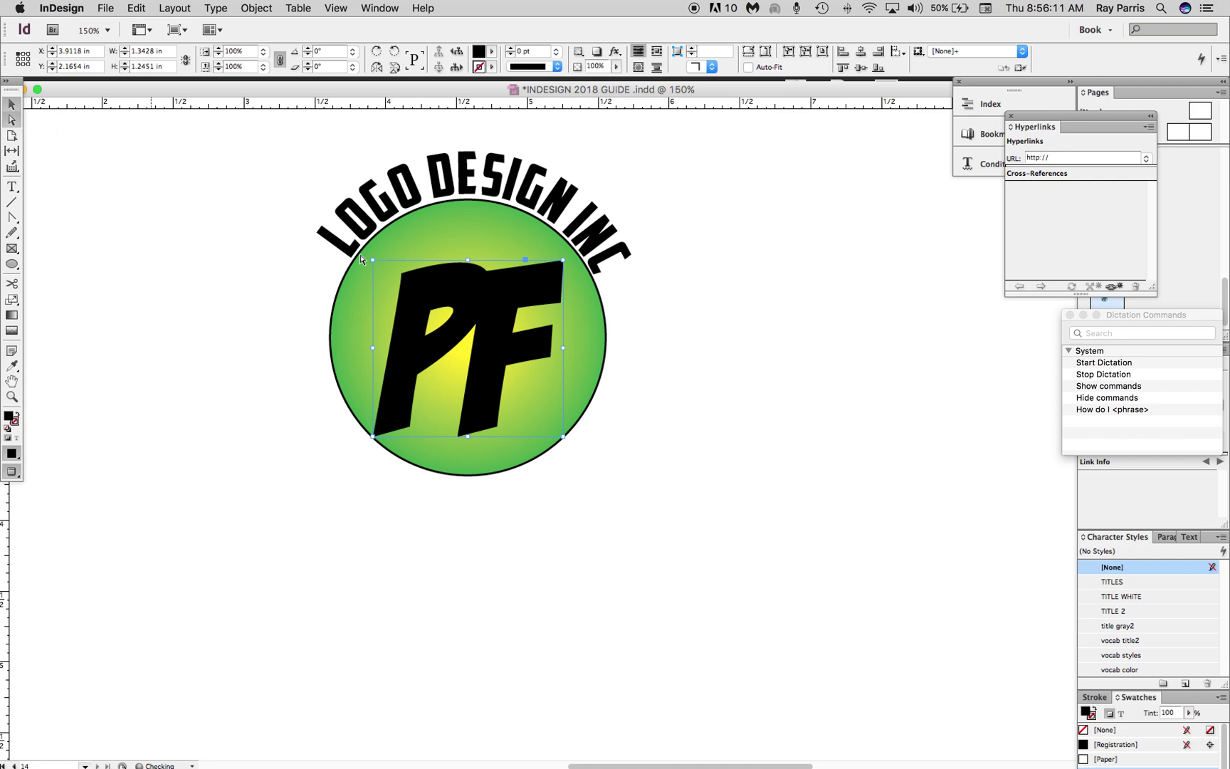
Pull the P's top-left and bottom-left anchor points further outward
{"action": "left_click", "coordinate": [480, 284]}
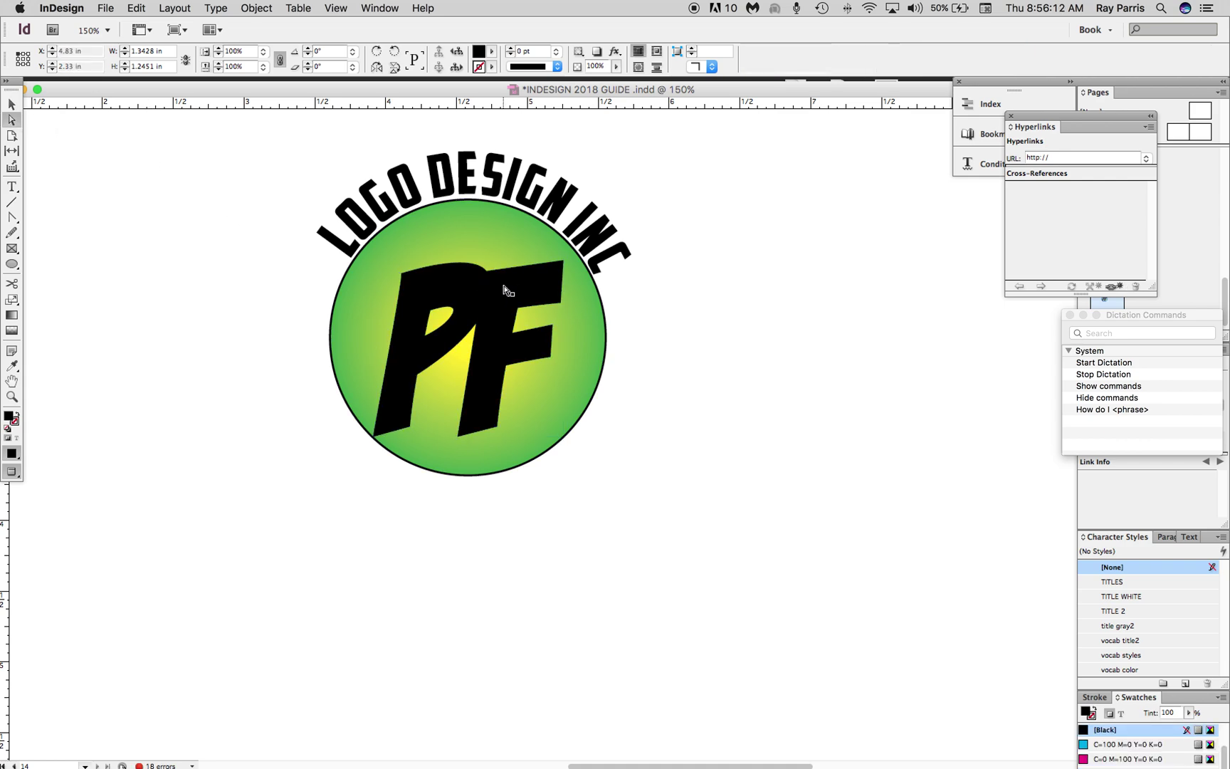
{"action": "left_click", "coordinate": [407, 279]}
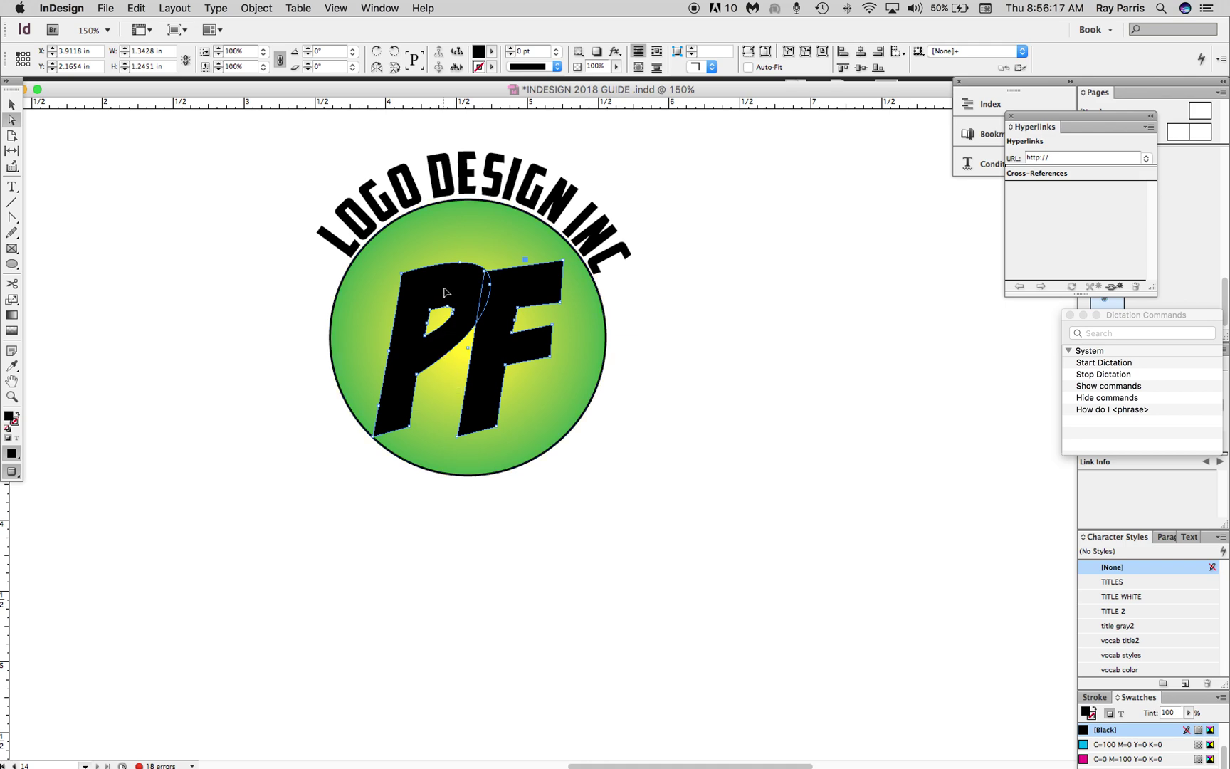
{"action": "left_click", "coordinate": [403, 277]}
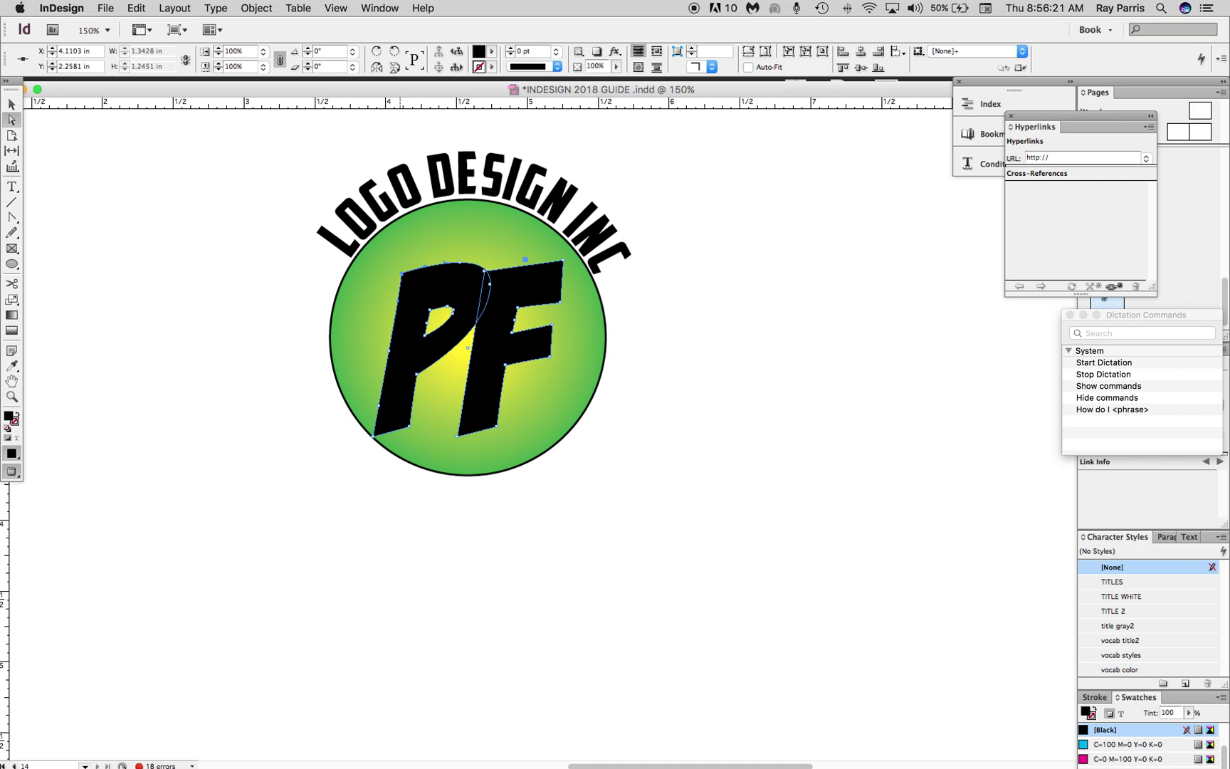
{"action": "left_click_drag", "start_coordinate": [402, 279], "coordinate": [368, 271]}
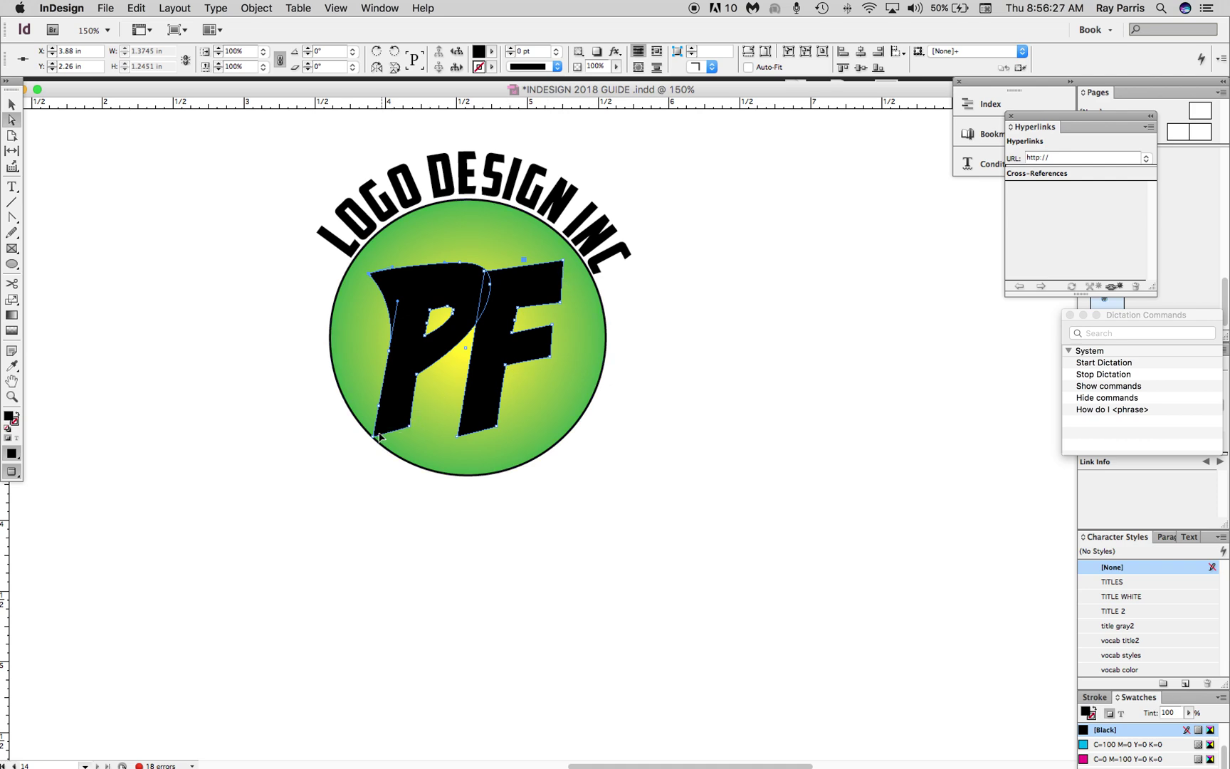
{"action": "mouse_move", "coordinate": [375, 440]}
{"action": "left_mouse_down"}
{"action": "mouse_move", "coordinate": [362, 410]}
{"action": "mouse_move", "coordinate": [369, 430]}
{"action": "left_mouse_up"}
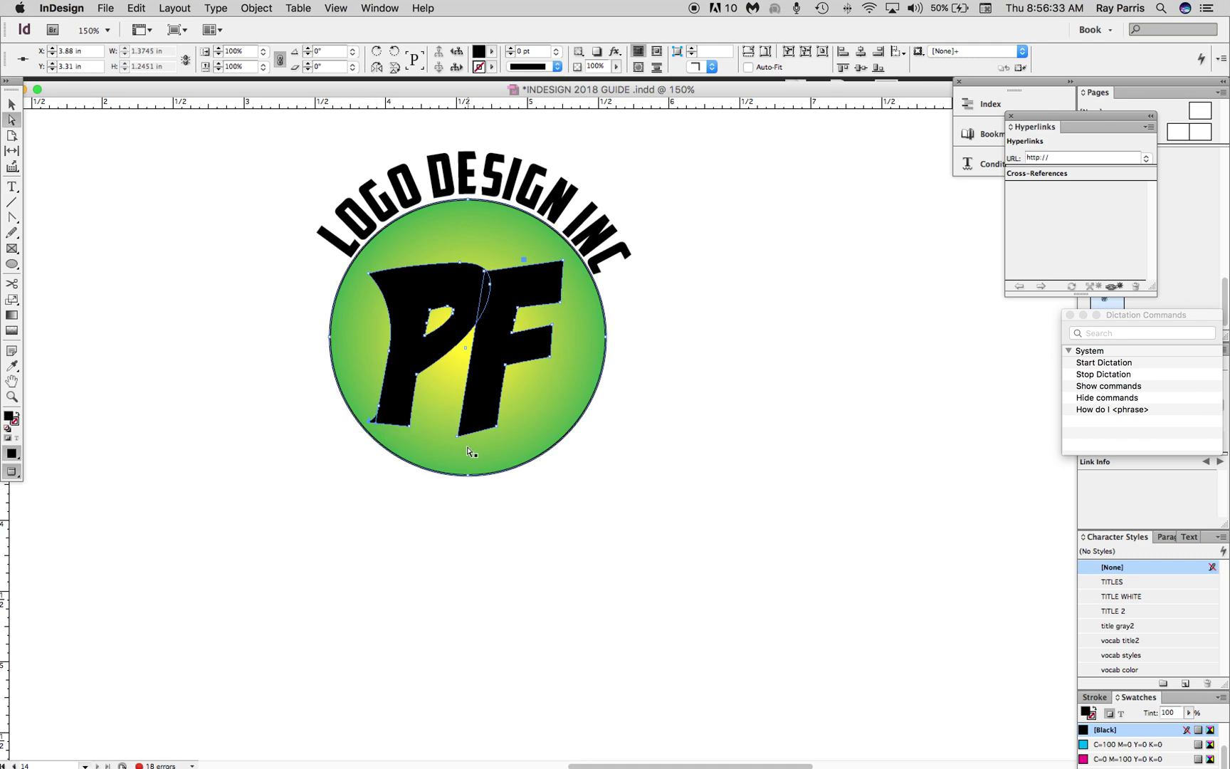
Drag a bottom anchor of the P rightward to stretch its foot
{"action": "left_click", "coordinate": [414, 431]}
{"action": "left_click_drag", "start_coordinate": [411, 431], "coordinate": [445, 435]}
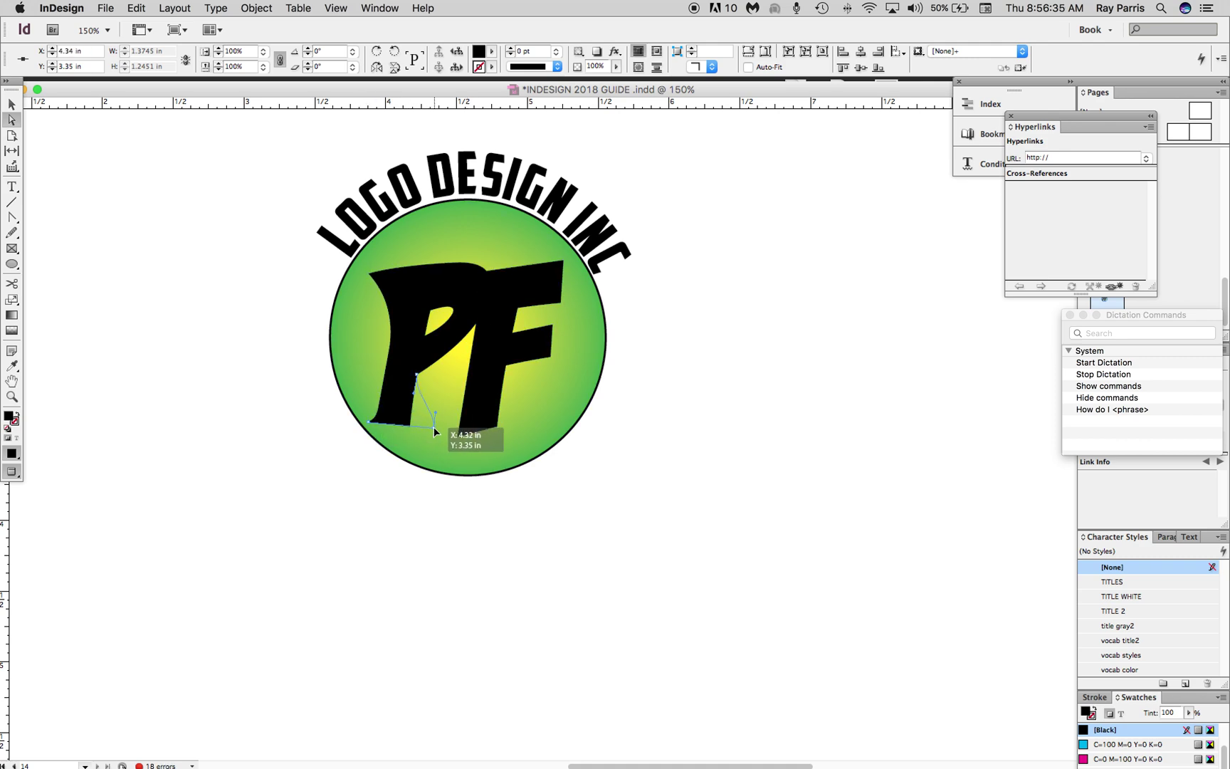
{"action": "left_click_drag", "start_coordinate": [444, 435], "coordinate": [449, 438]}
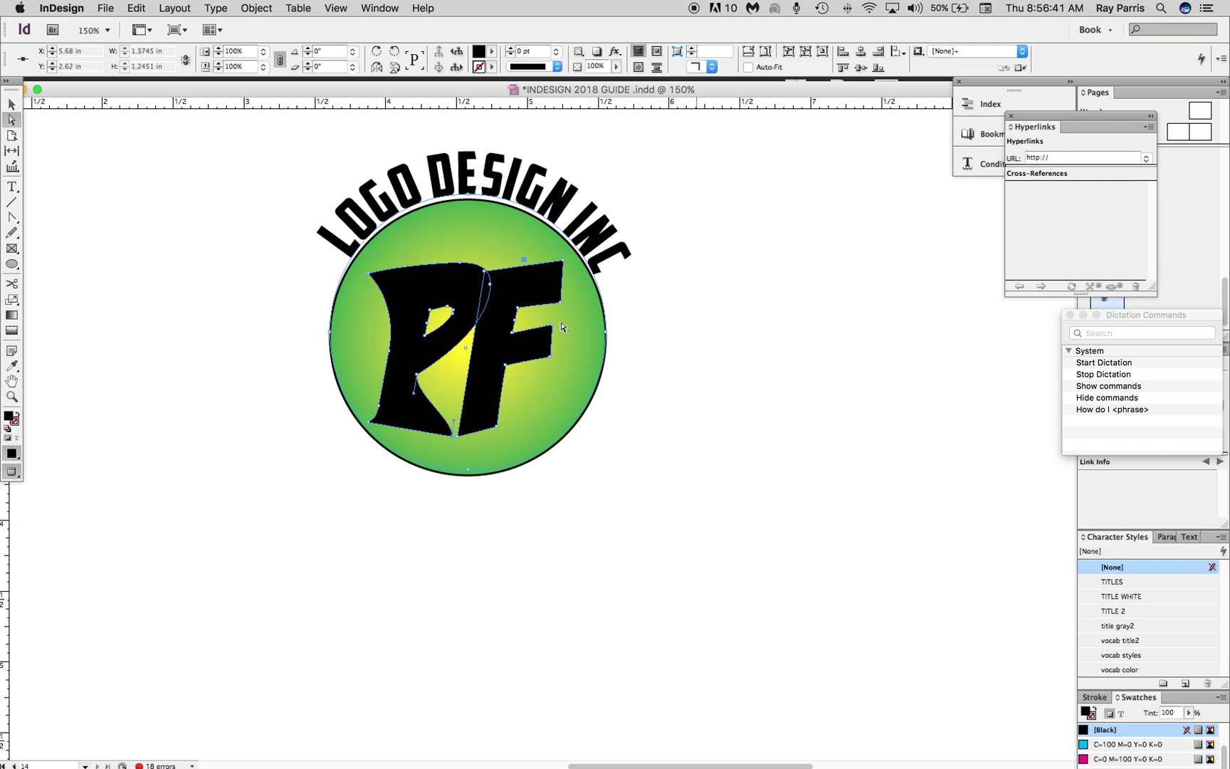
{"action": "left_click", "coordinate": [535, 290]}
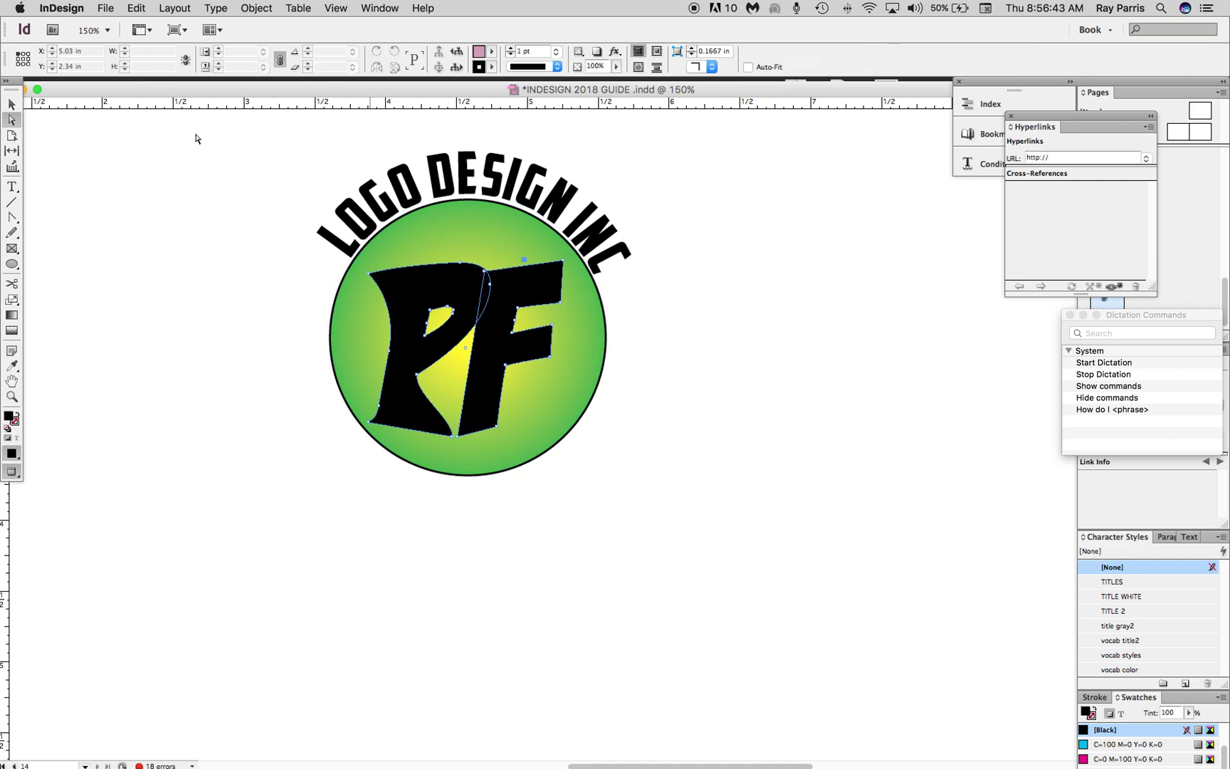
{"action": "left_click", "coordinate": [12, 104]}
Rotate the whole PF letters object by 2° using Object > Transform > Rotate
{"action": "left_click", "coordinate": [535, 290]}
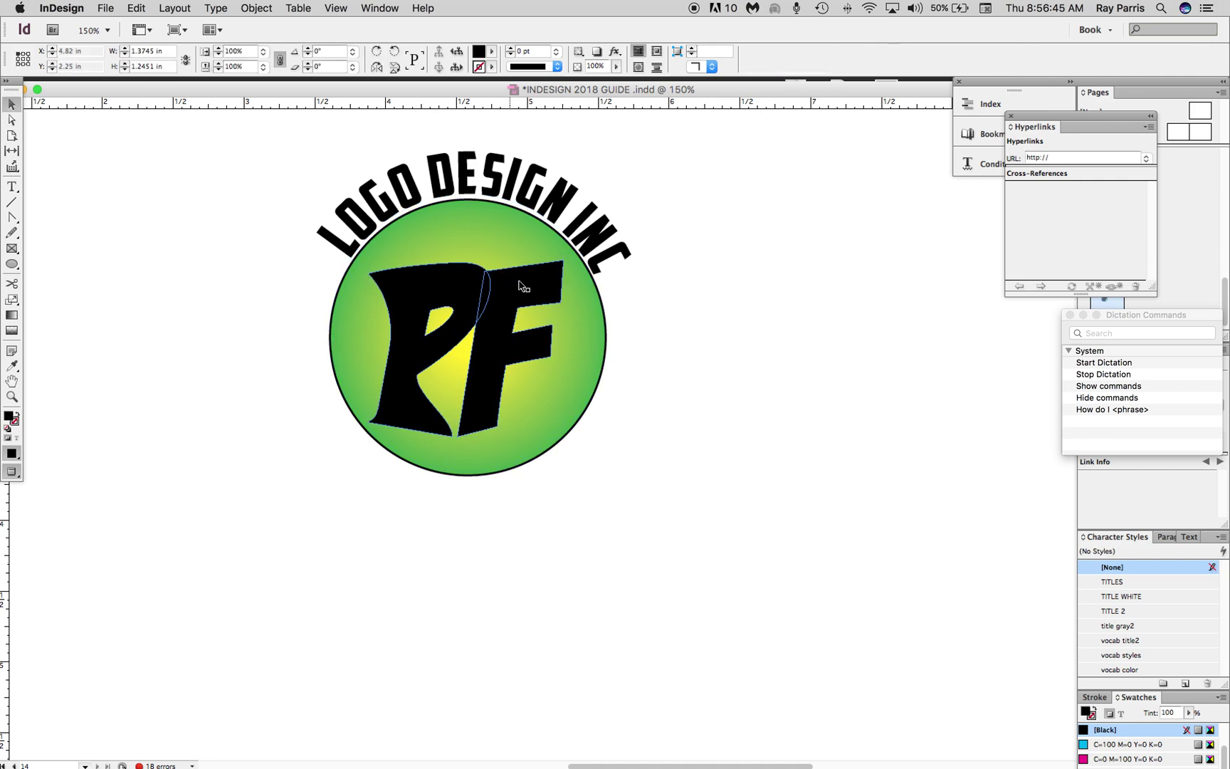
{"action": "left_click", "coordinate": [535, 290]}
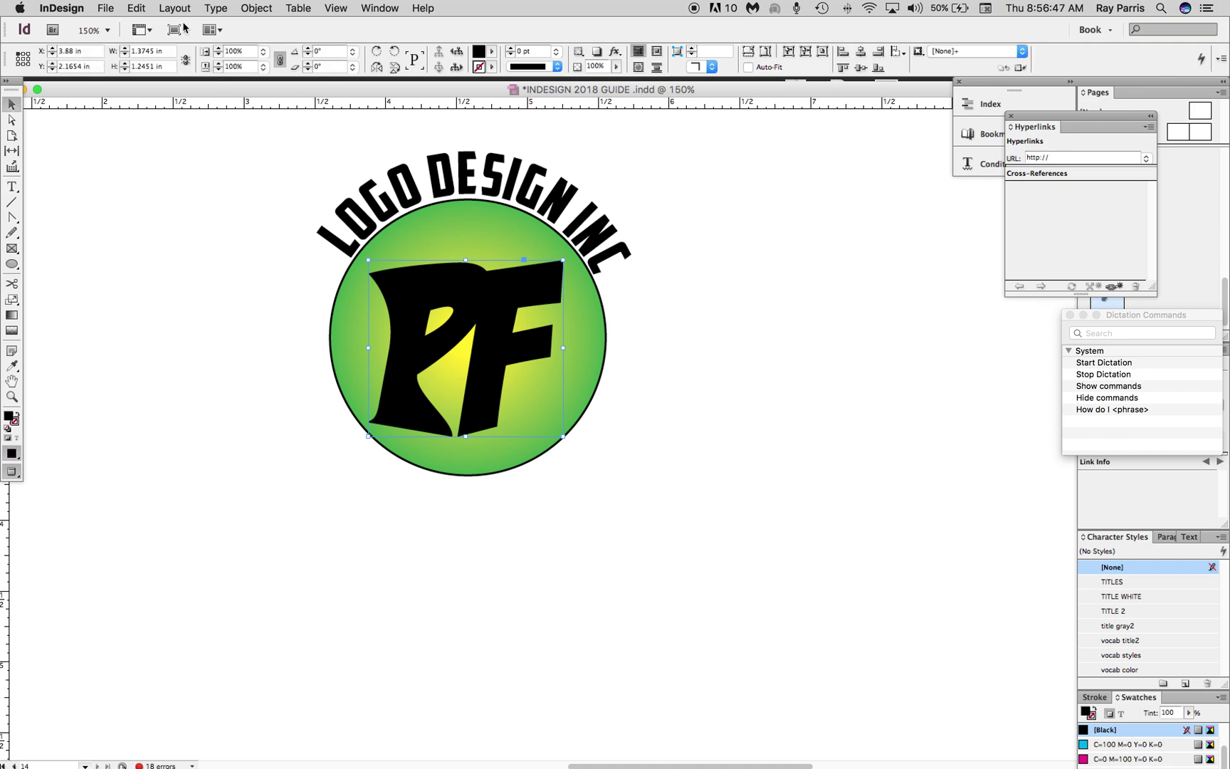
{"action": "left_click", "coordinate": [257, 10]}
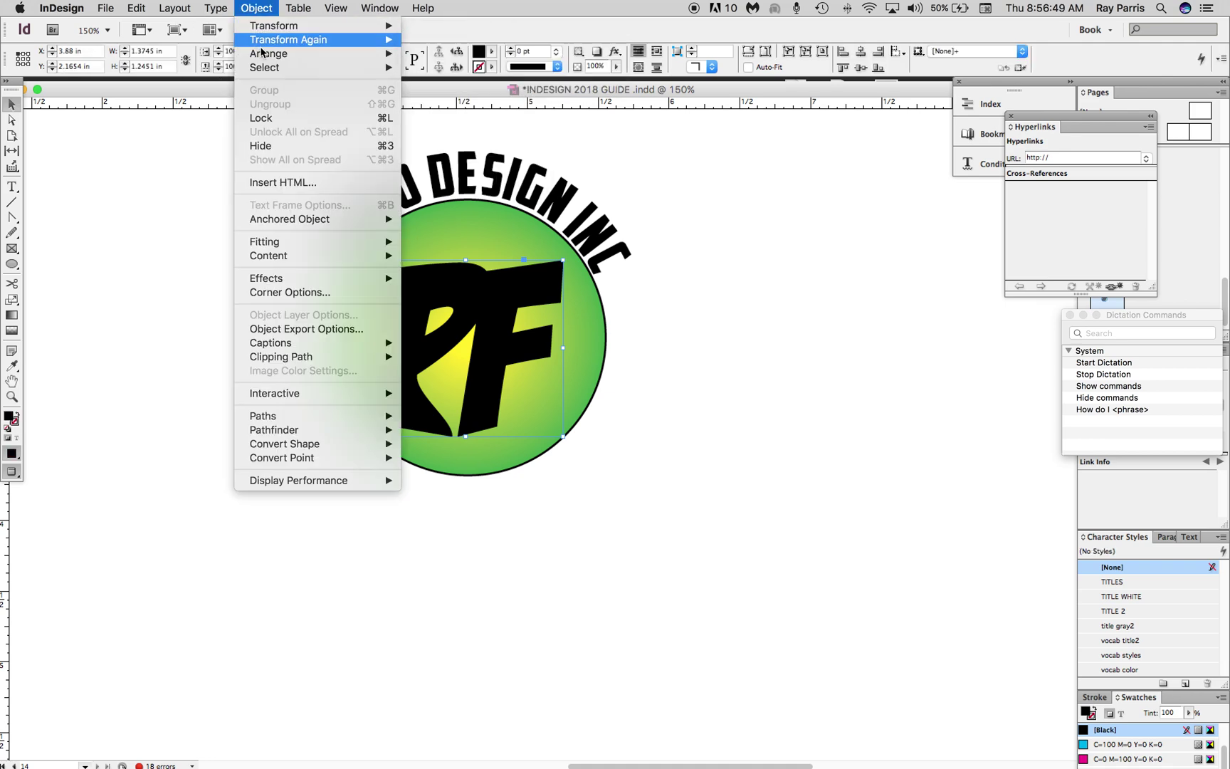
{"action": "mouse_move", "coordinate": [274, 26]}
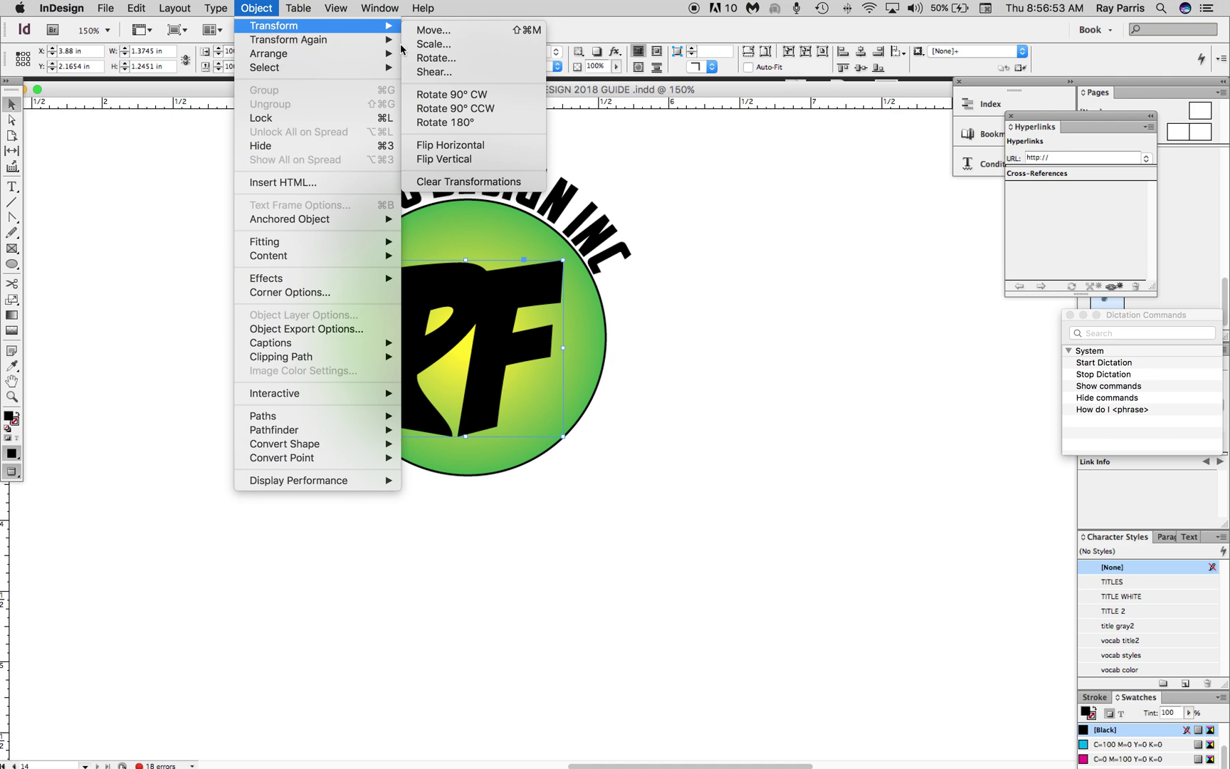
{"action": "left_click", "coordinate": [435, 59]}
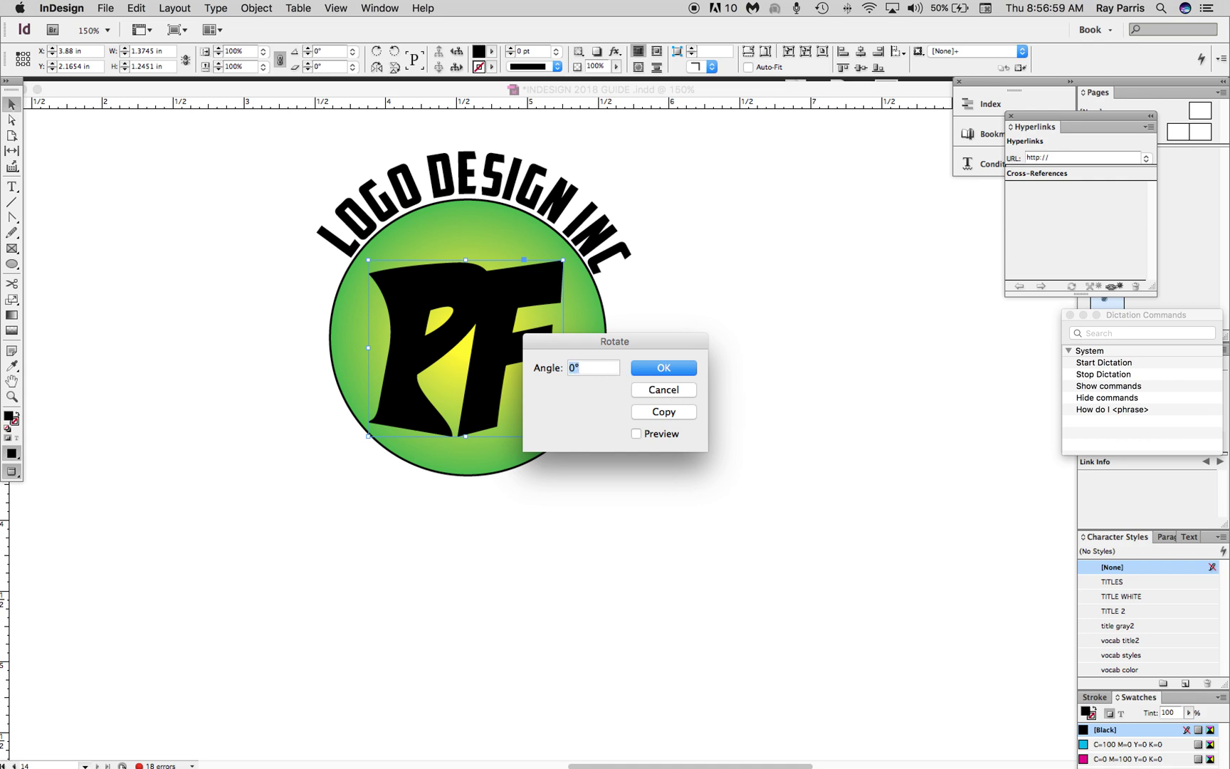
{"action": "type", "text": "2"}
{"action": "left_click", "coordinate": [654, 369]}
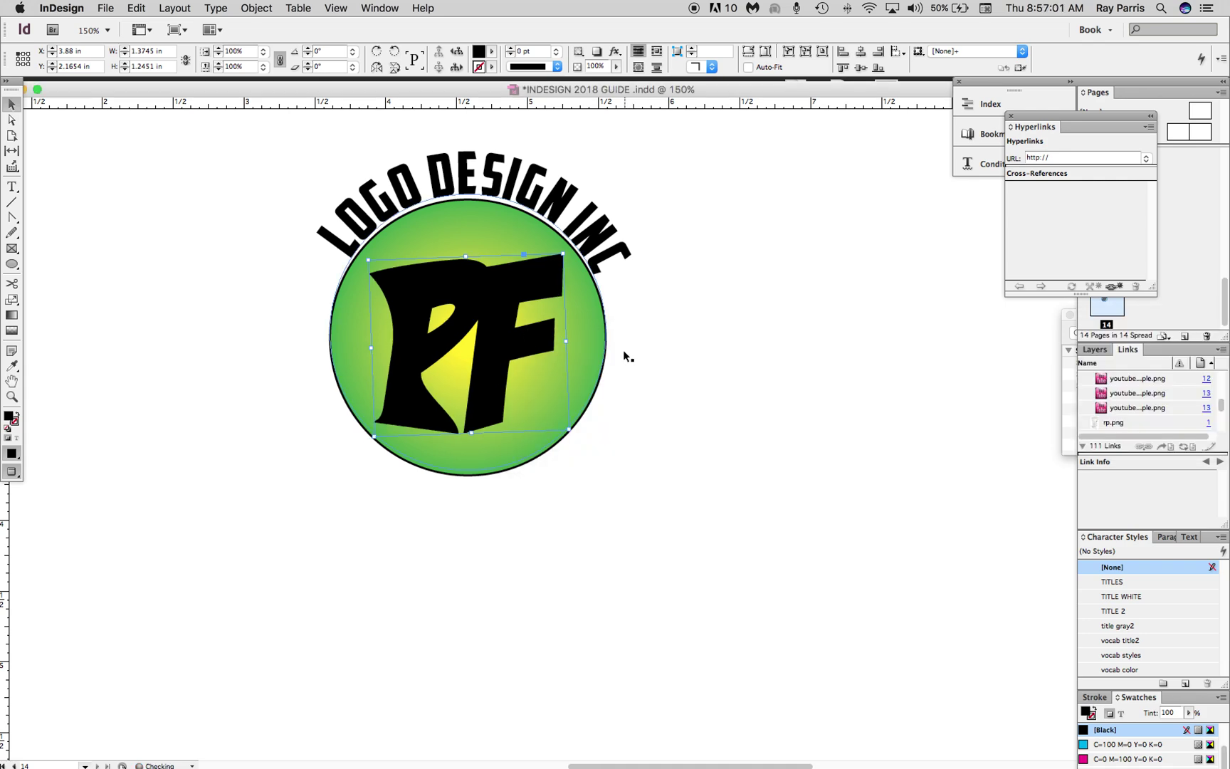
Select parts of the PF outlines with Direct Selection, then deselect them
{"action": "left_click", "coordinate": [13, 119]}
{"action": "left_click", "coordinate": [452, 296]}
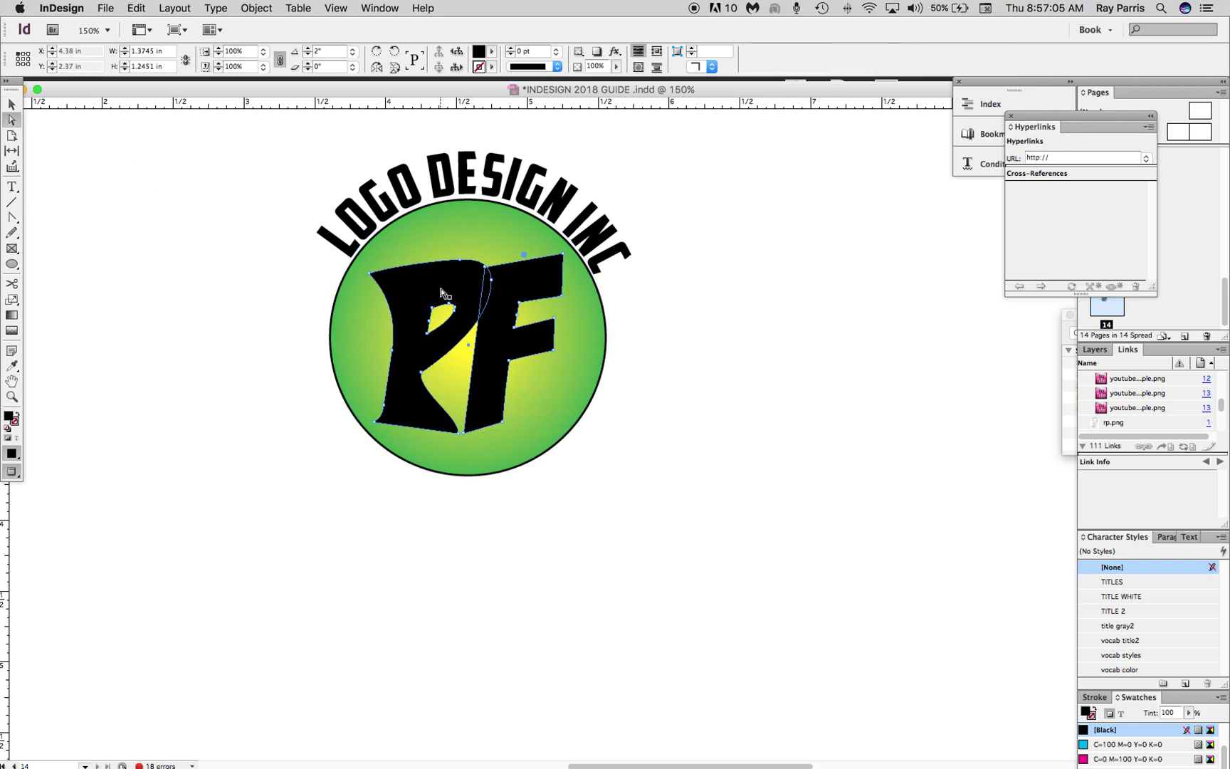
{"action": "left_click", "coordinate": [412, 319]}
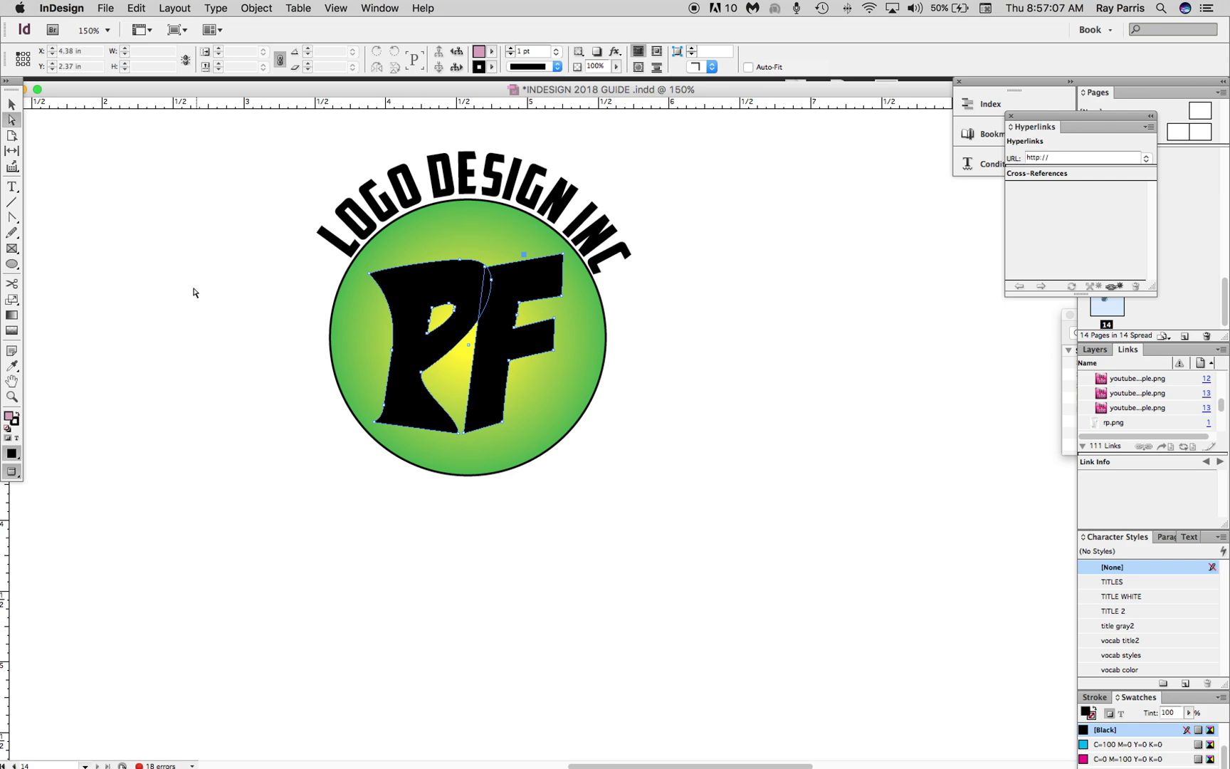
{"action": "left_click", "coordinate": [450, 335]}
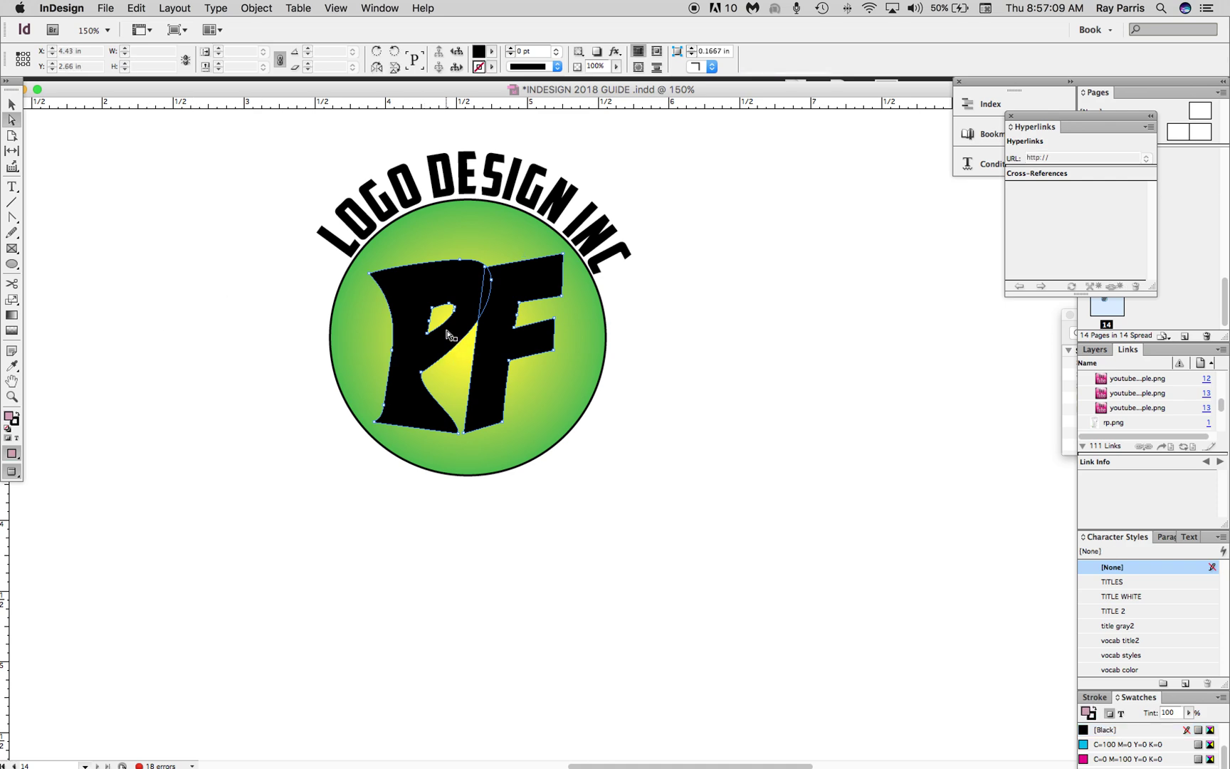
{"action": "left_click", "coordinate": [448, 336]}
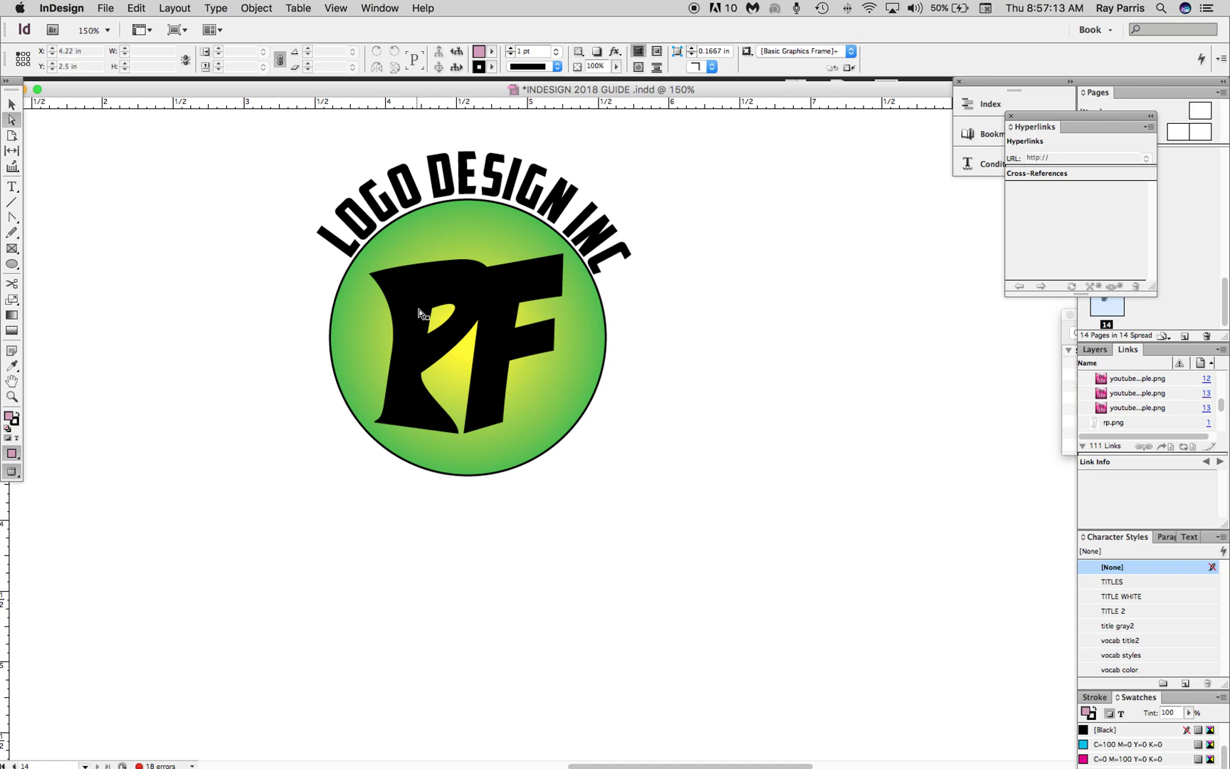
Fill the PF letters with the white [Paper] swatch
{"action": "left_click", "coordinate": [421, 314]}
{"action": "left_click", "coordinate": [14, 366]}
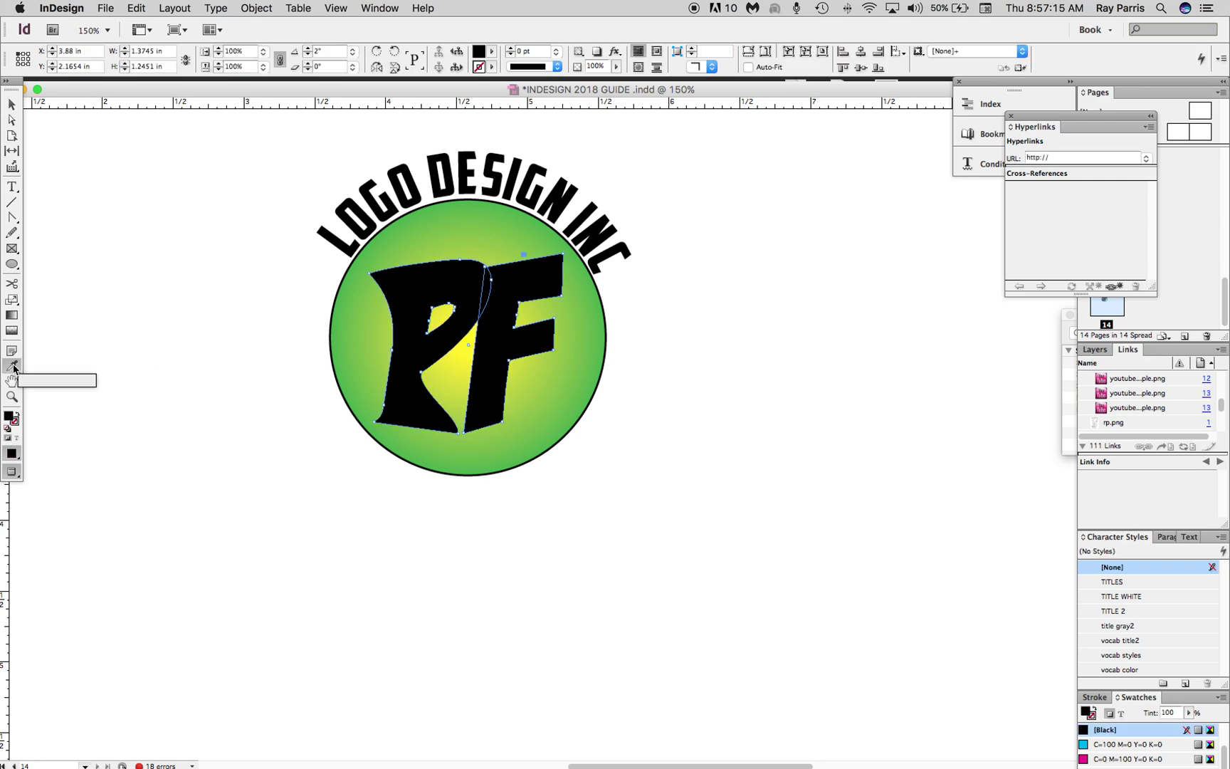
{"action": "left_click", "coordinate": [199, 308]}
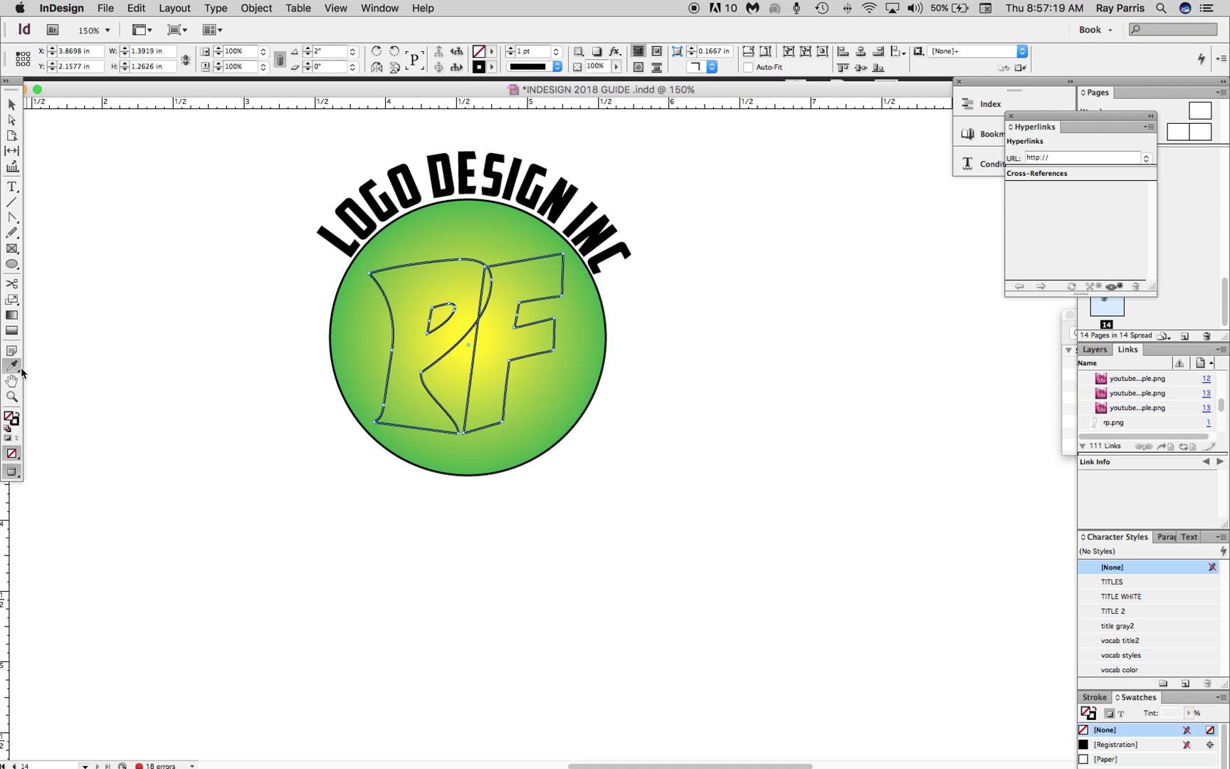
{"action": "left_click", "coordinate": [492, 50]}
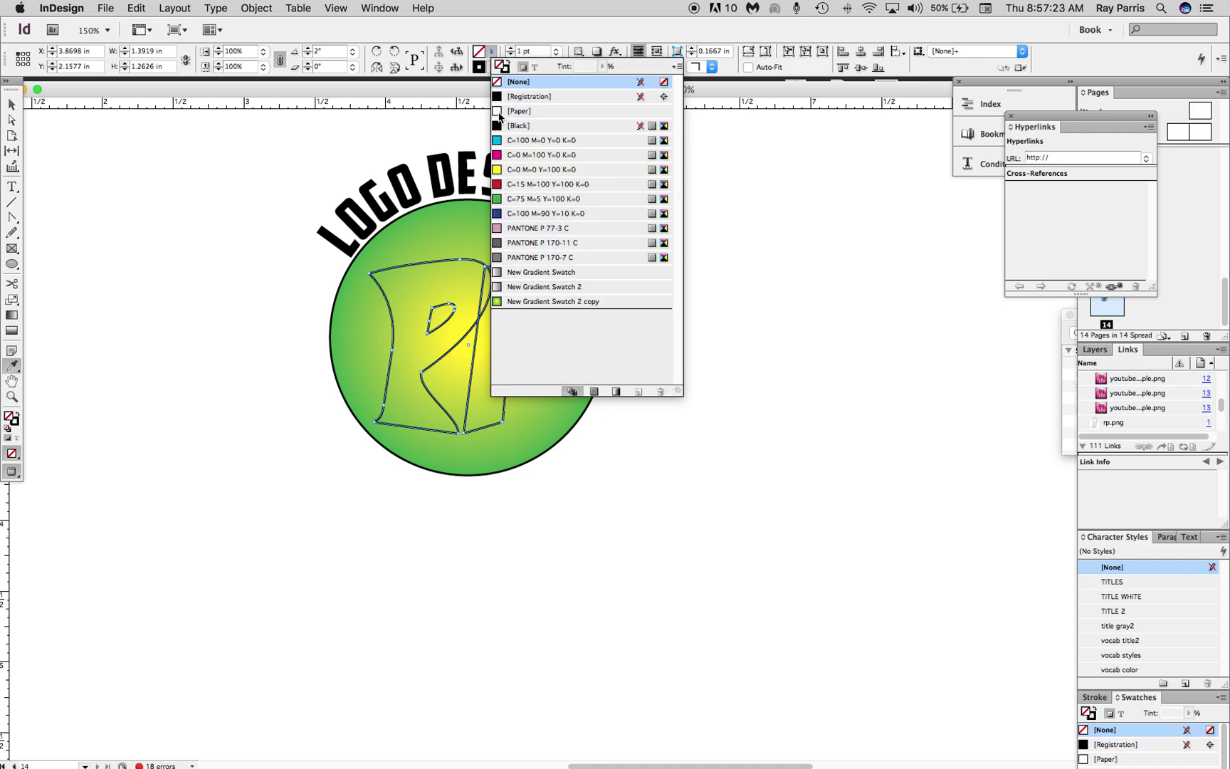
{"action": "left_click", "coordinate": [499, 112]}
{"action": "left_click", "coordinate": [95, 143]}
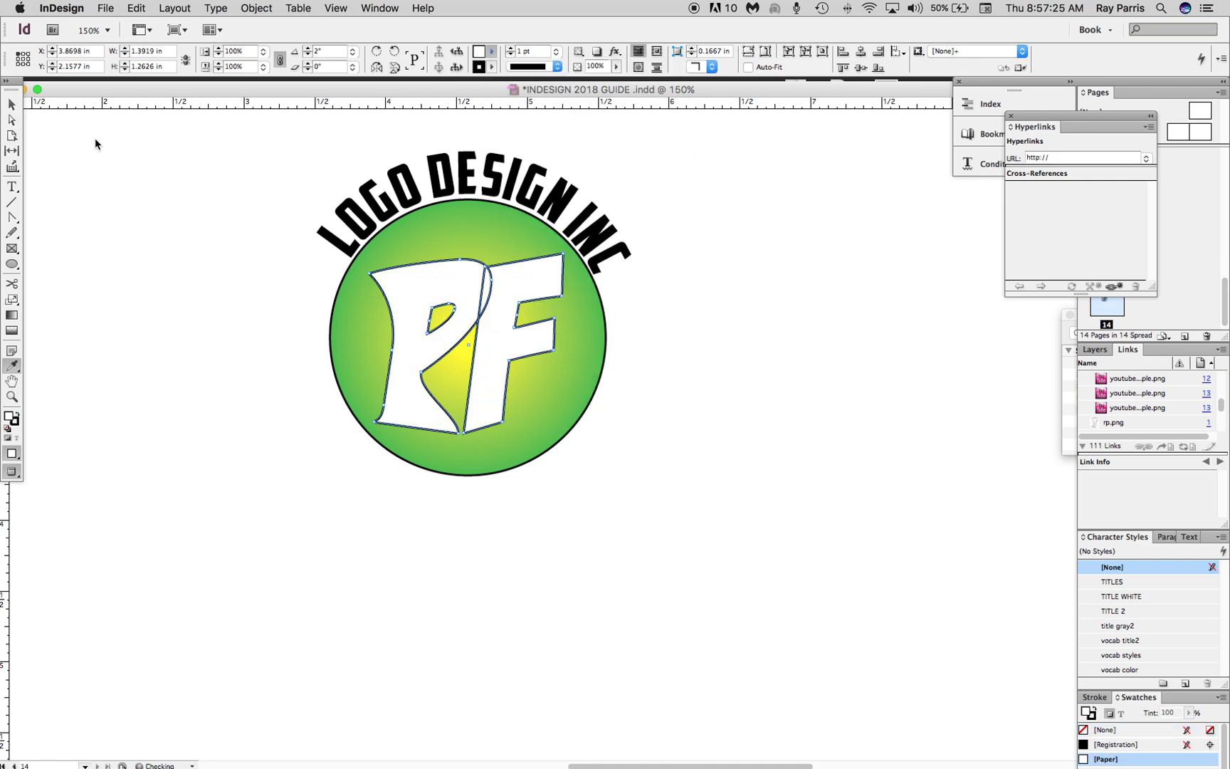
Set the PF letters' stroke to [None]
{"action": "key", "text": "v"}
{"action": "left_click", "coordinate": [301, 336]}
{"action": "left_click", "coordinate": [470, 328]}
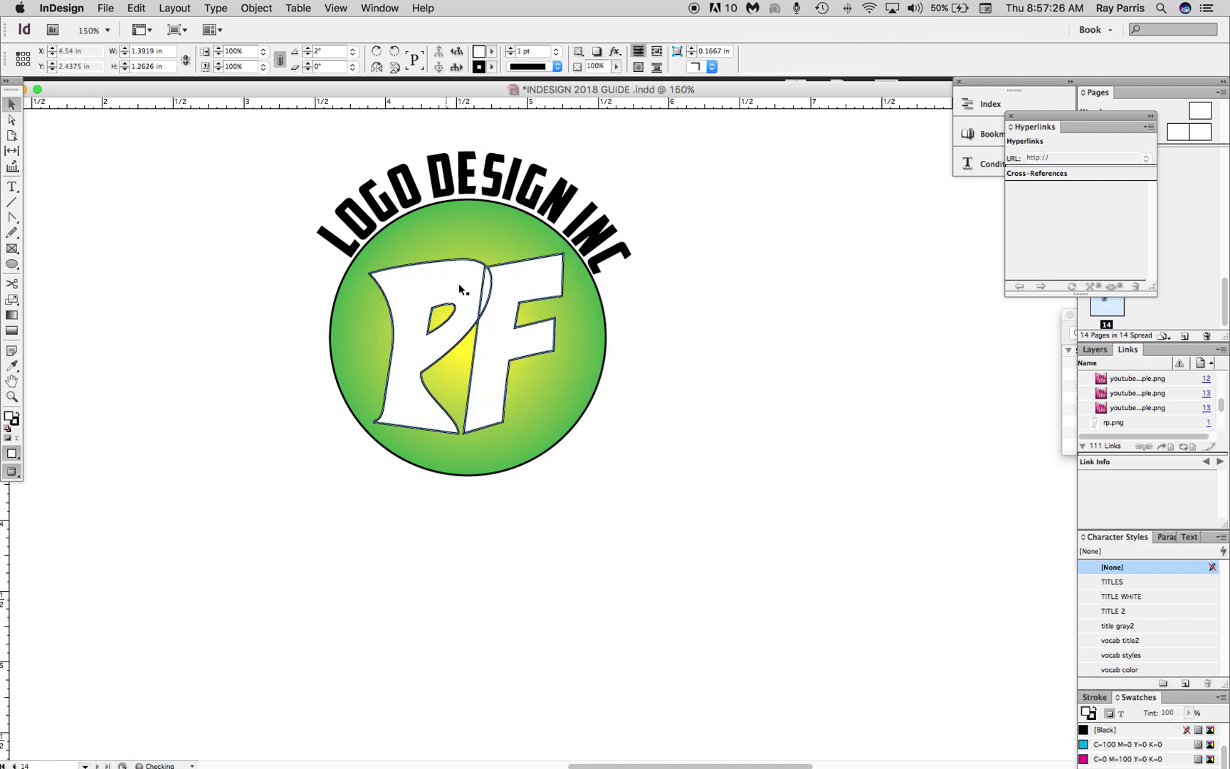
{"action": "left_click", "coordinate": [470, 327]}
{"action": "left_click", "coordinate": [491, 67]}
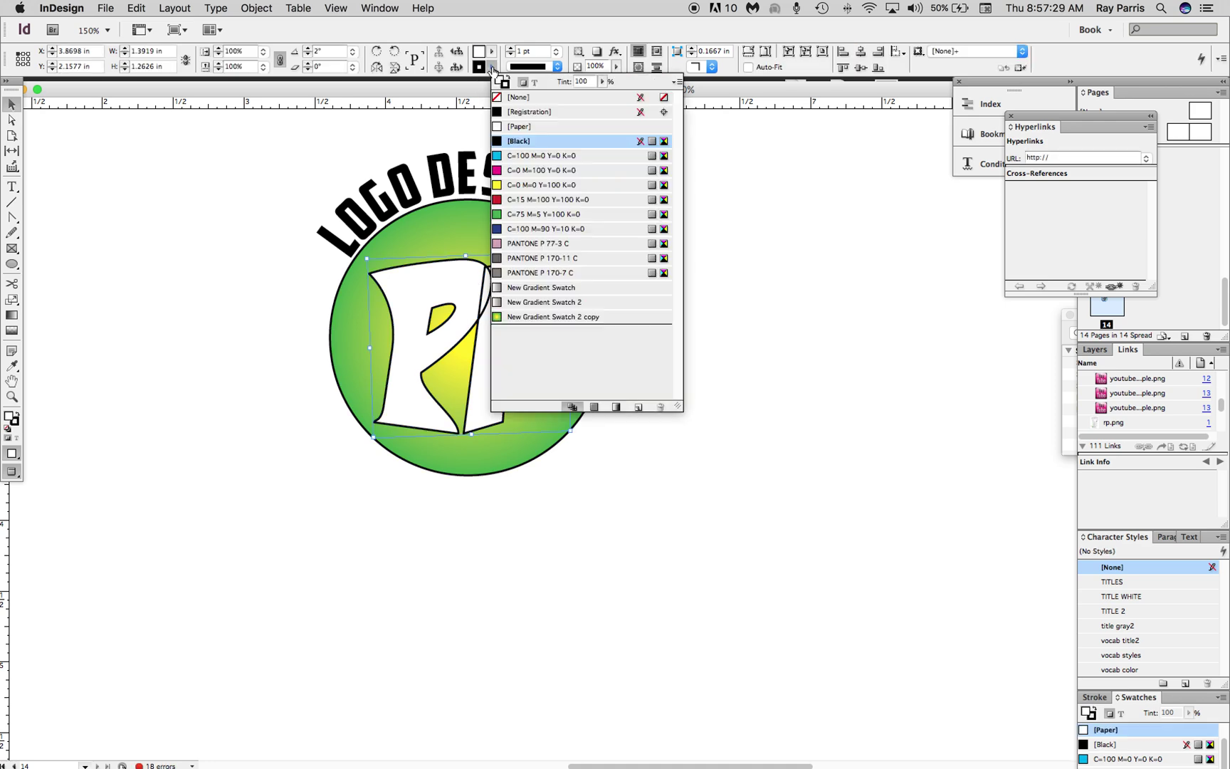
{"action": "left_click", "coordinate": [498, 99]}
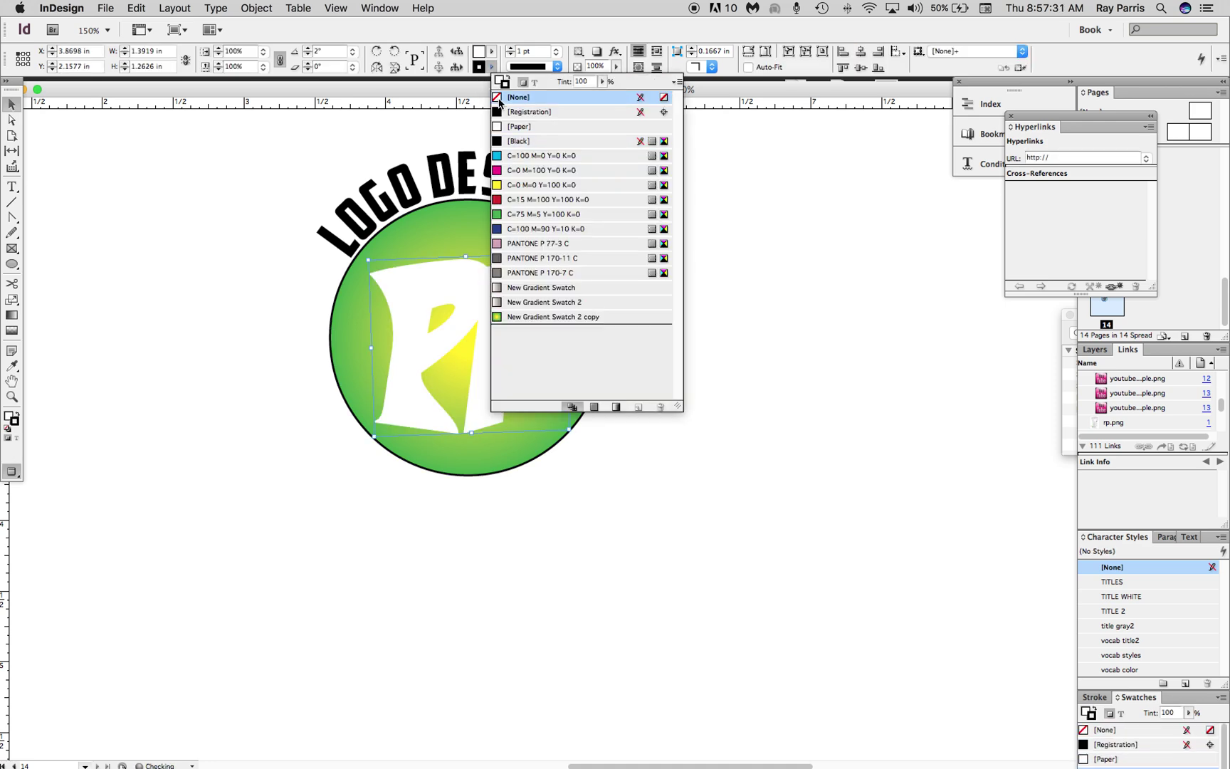
{"action": "left_click", "coordinate": [130, 152]}
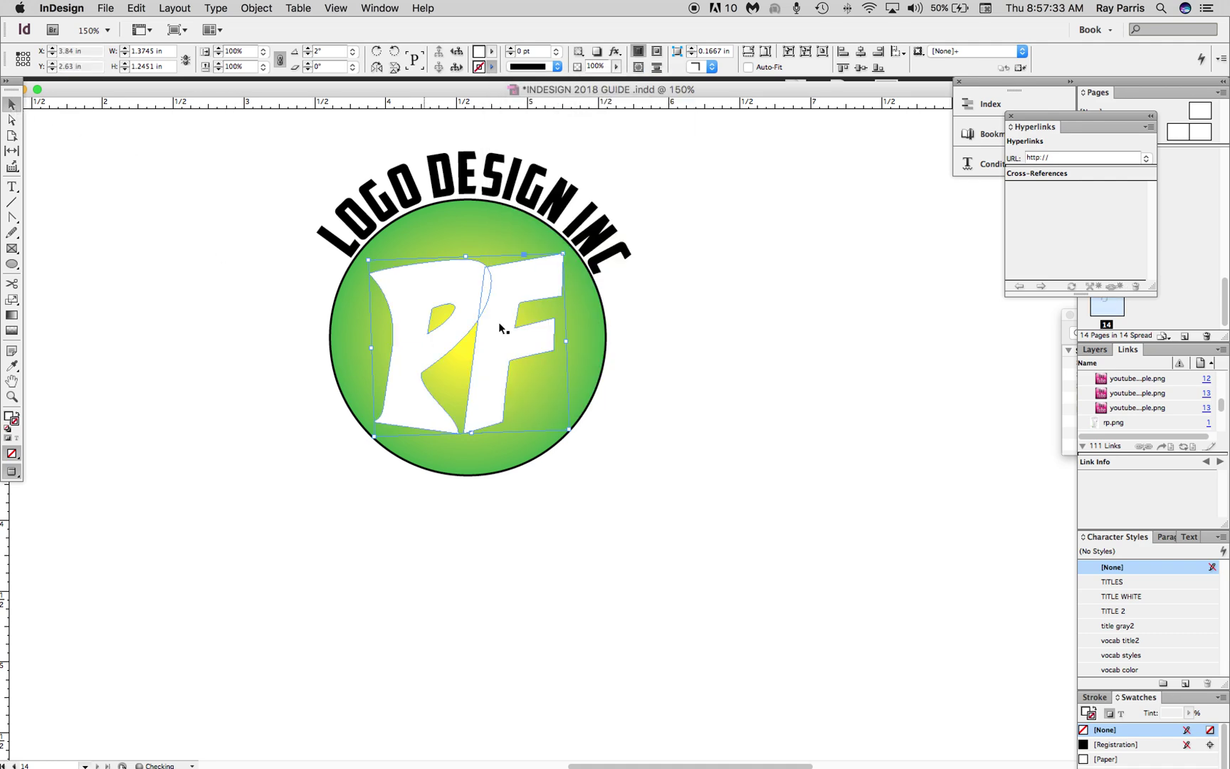
{"action": "left_click_drag", "start_coordinate": [514, 311], "coordinate": [516, 312]}
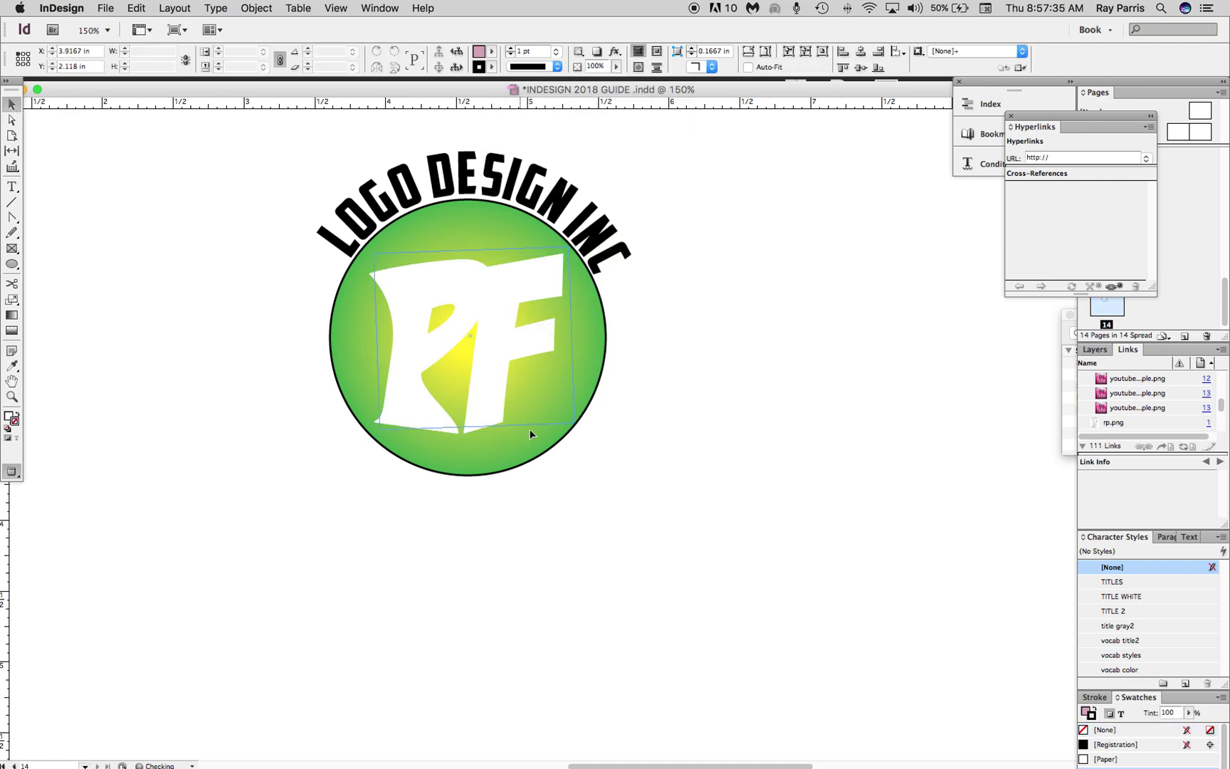
Open Drop Shadow settings for the green circle, then cancel them
{"action": "left_click", "coordinate": [510, 469]}
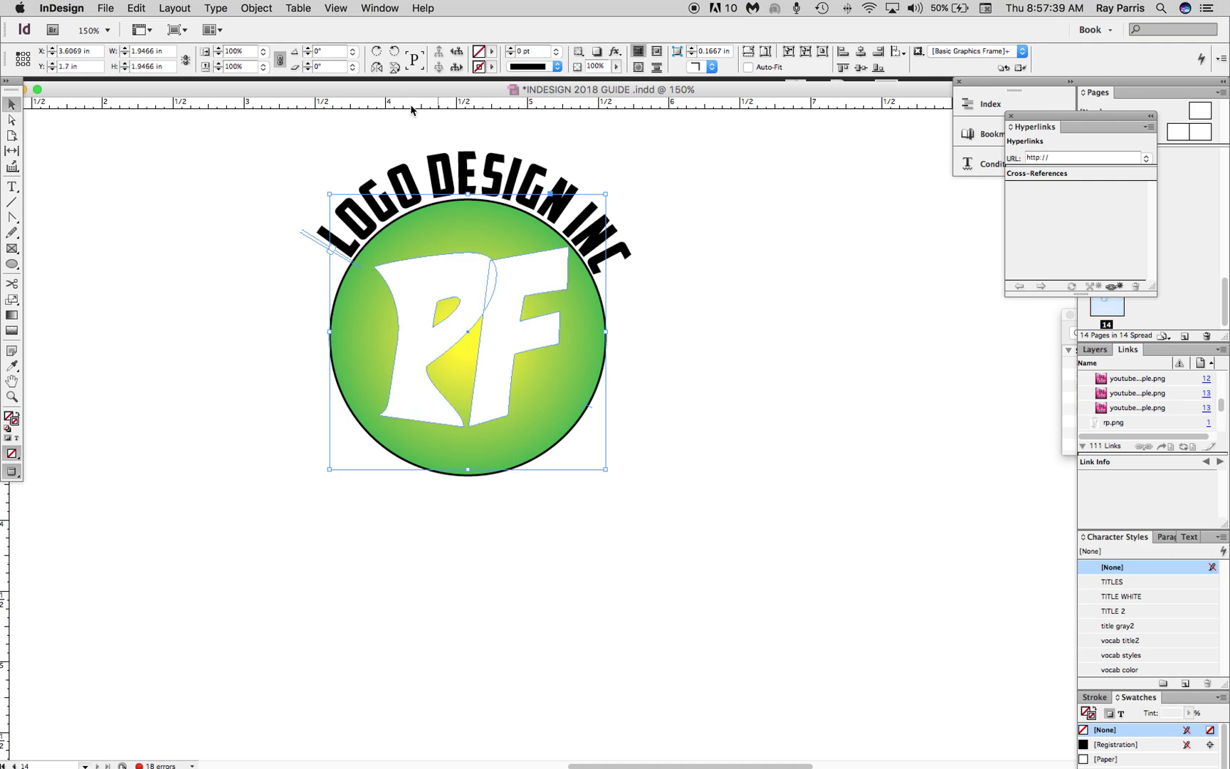
{"action": "left_click", "coordinate": [260, 11]}
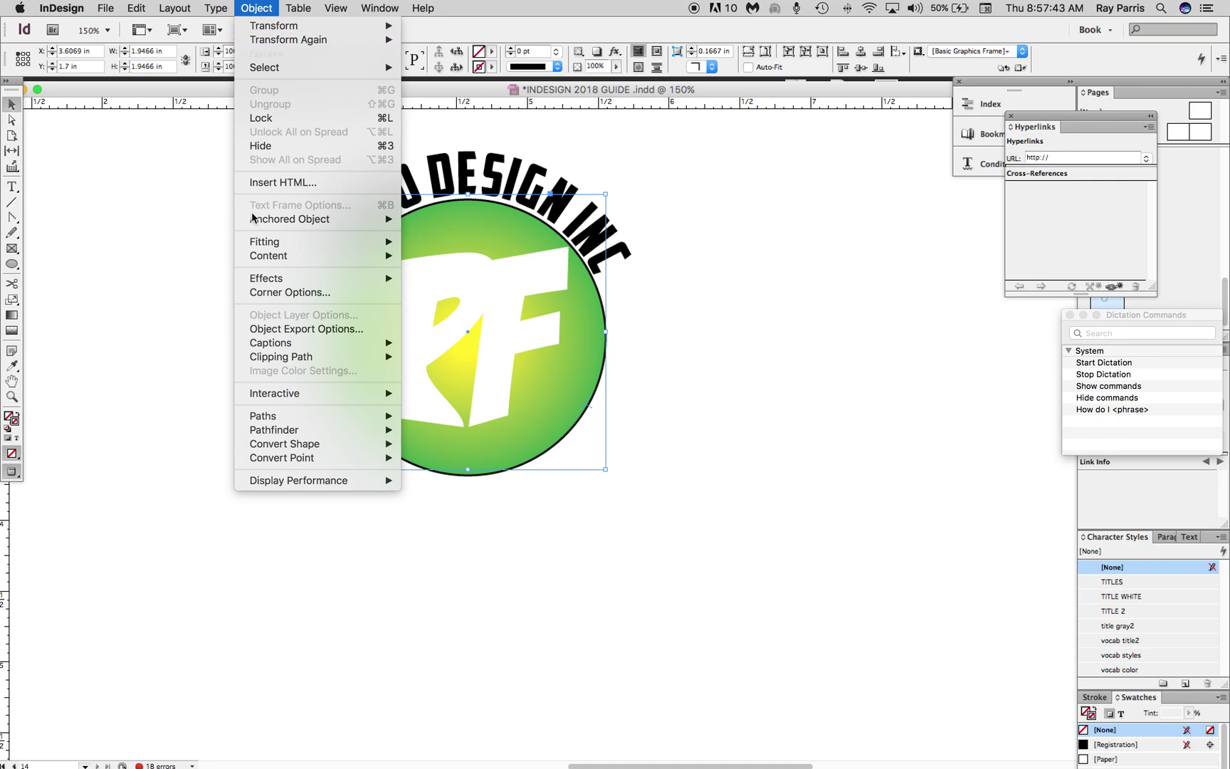
{"action": "mouse_move", "coordinate": [267, 278]}
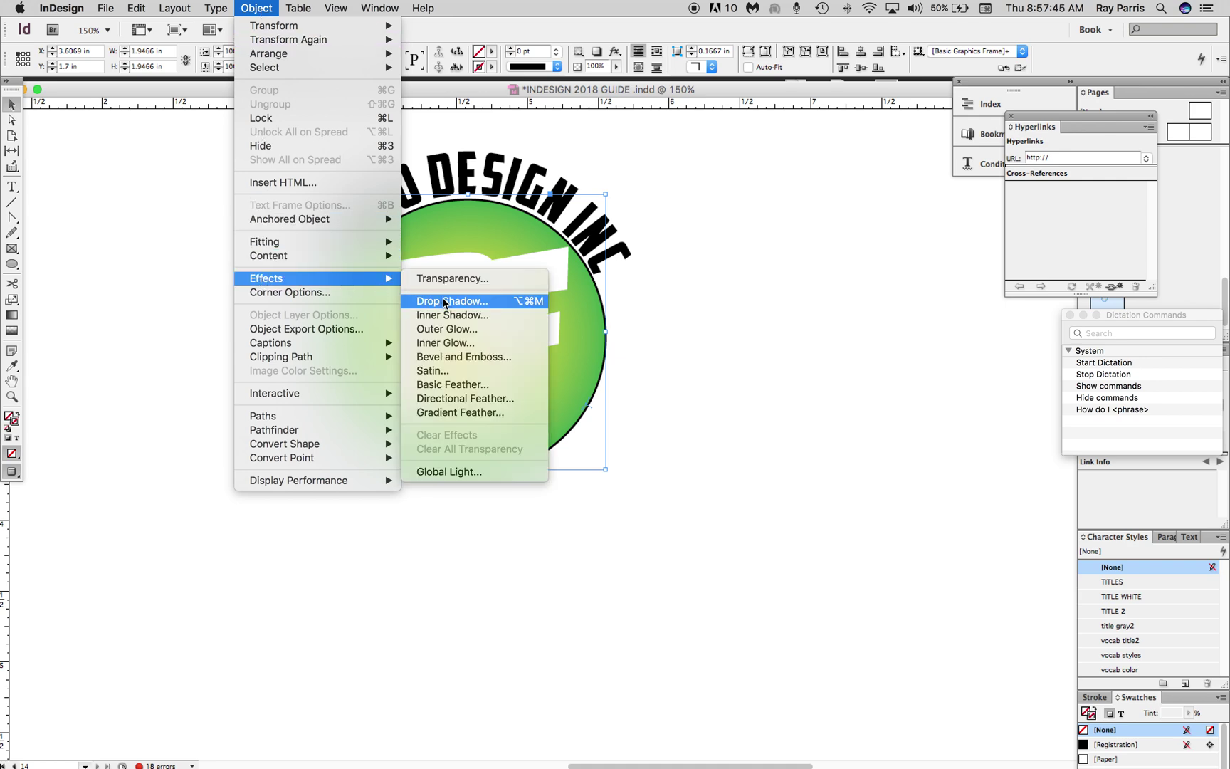
{"action": "left_click", "coordinate": [442, 301]}
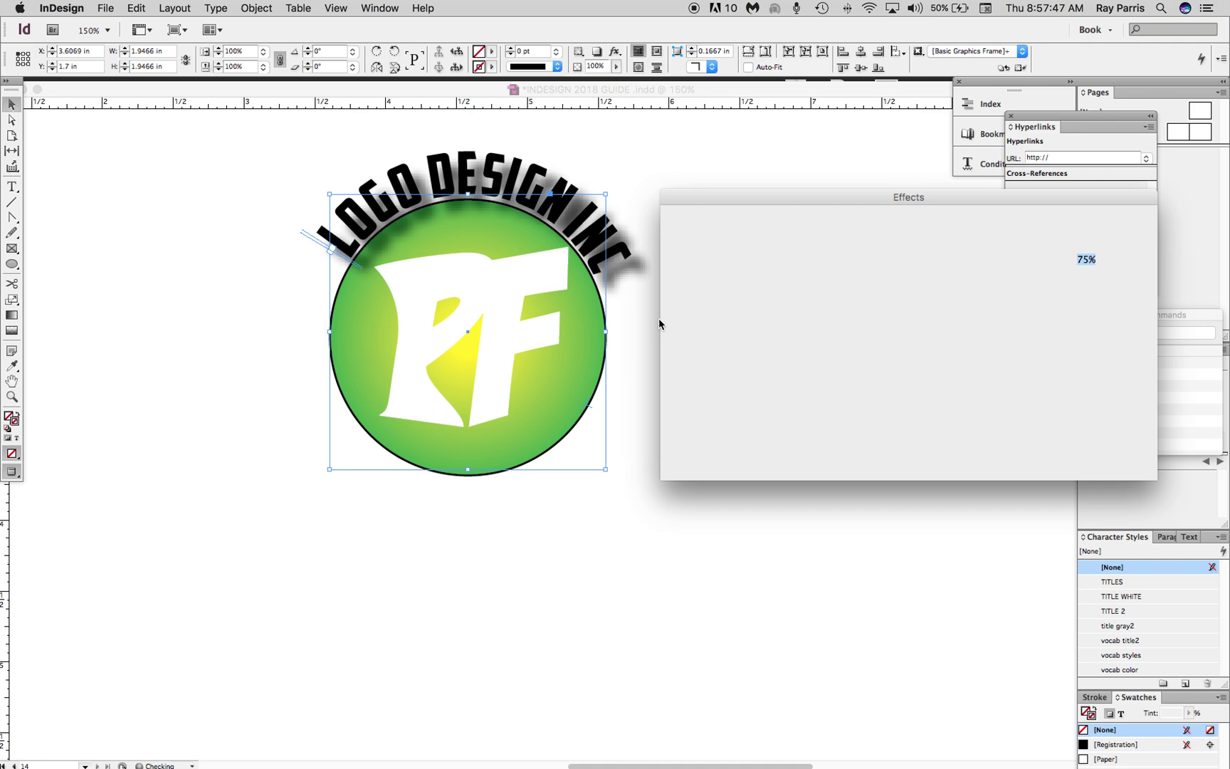
{"action": "left_click", "coordinate": [1064, 464]}
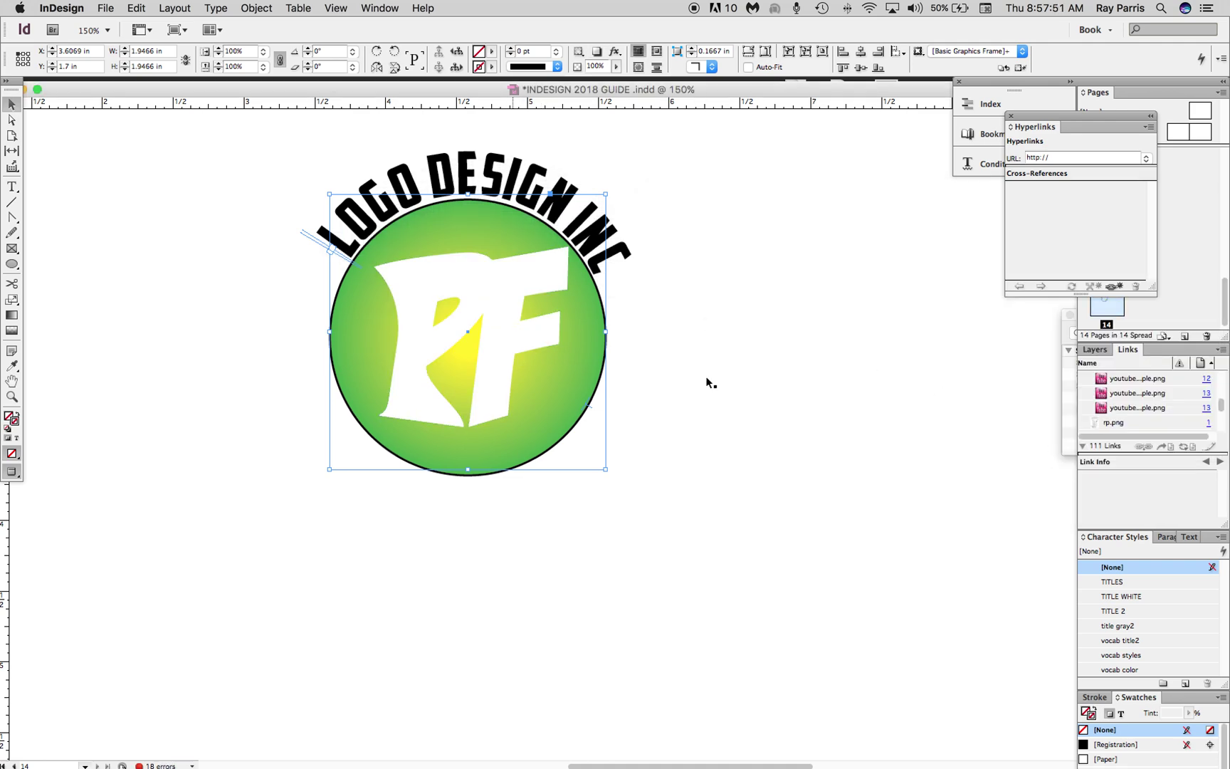
Add a drop shadow to the PF letters with 35% opacity and a 146° angle
{"action": "left_click", "coordinate": [511, 358]}
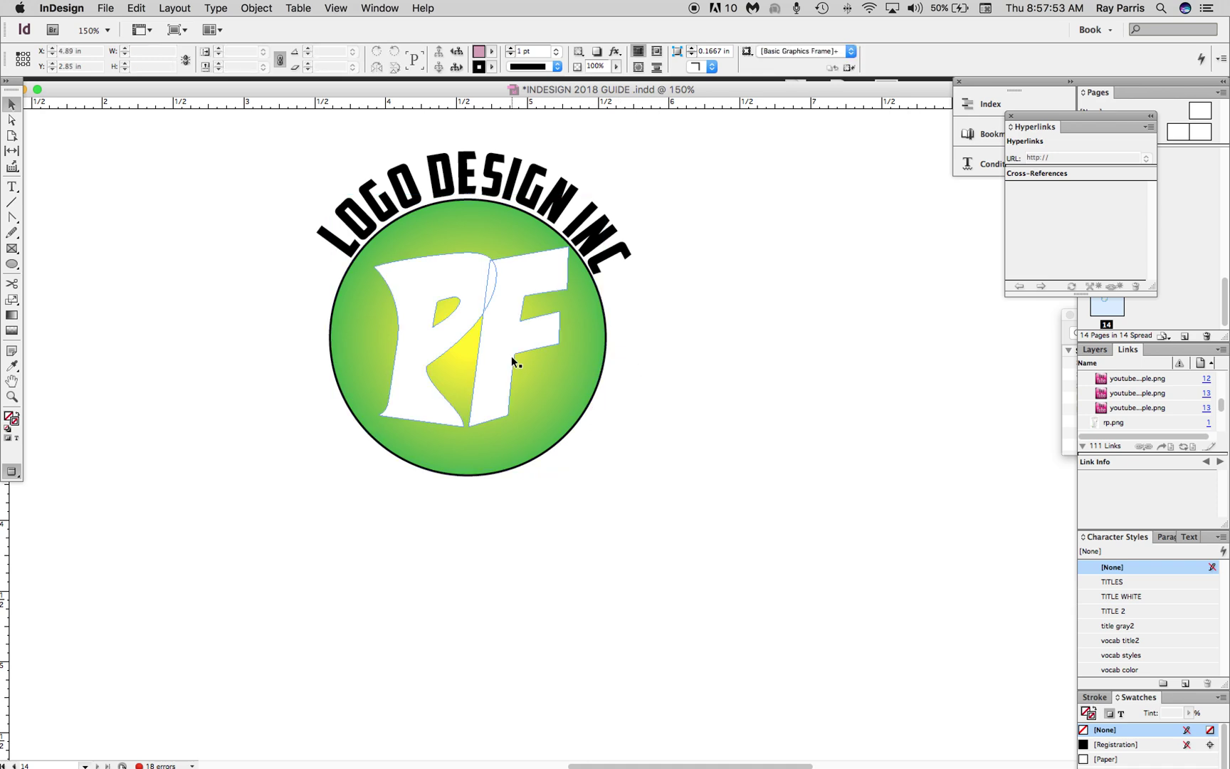
{"action": "left_click", "coordinate": [513, 356]}
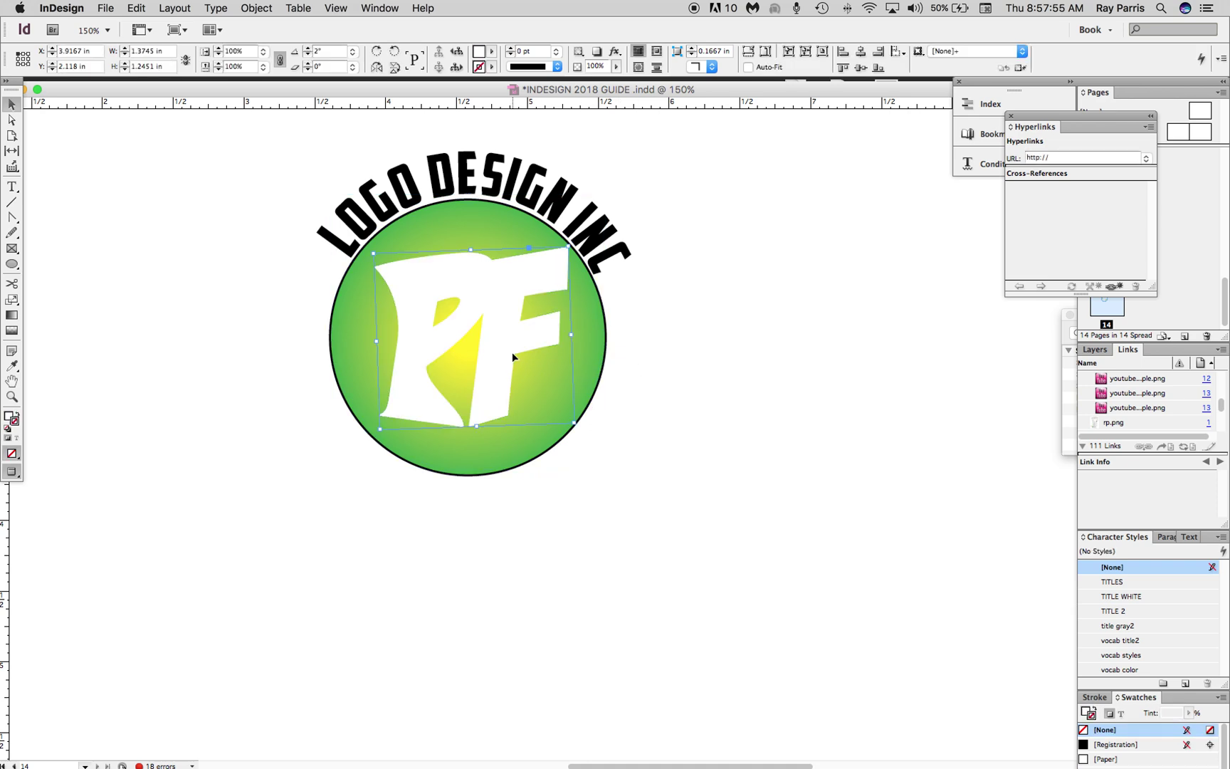
{"action": "left_click", "coordinate": [257, 9]}
{"action": "mouse_move", "coordinate": [288, 278]}
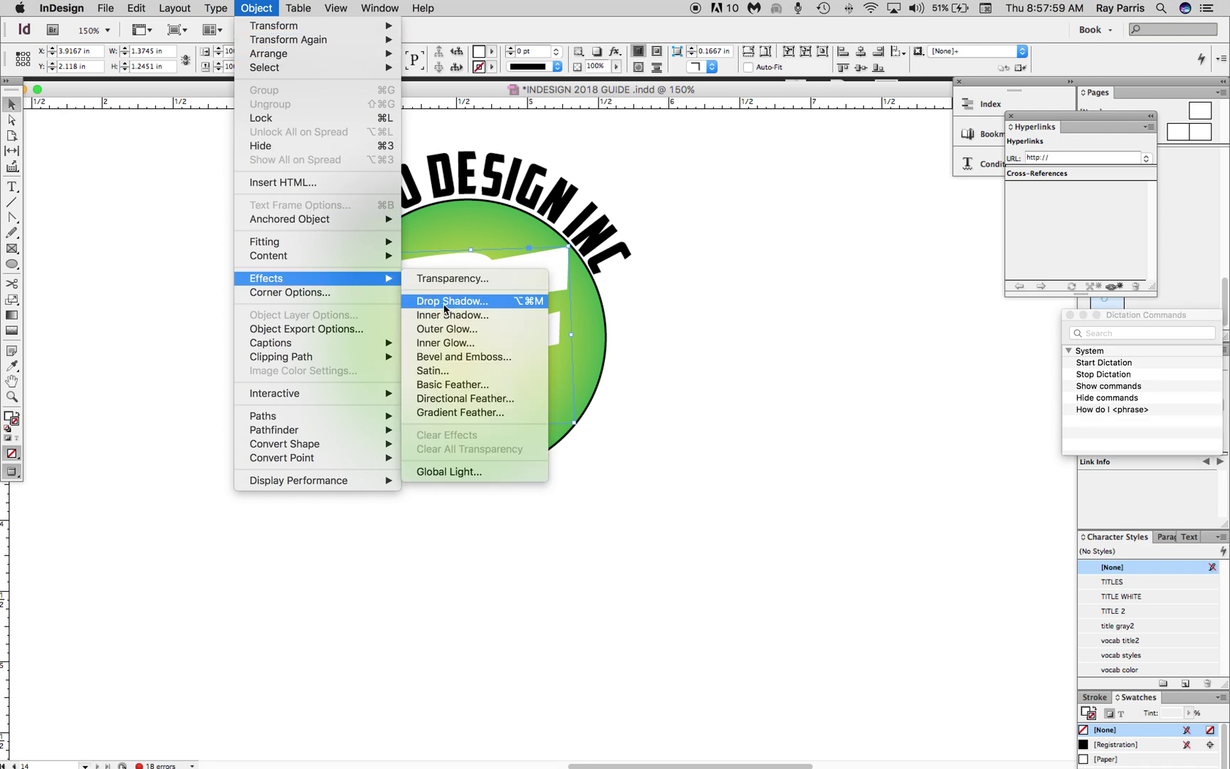
{"action": "left_click", "coordinate": [449, 301]}
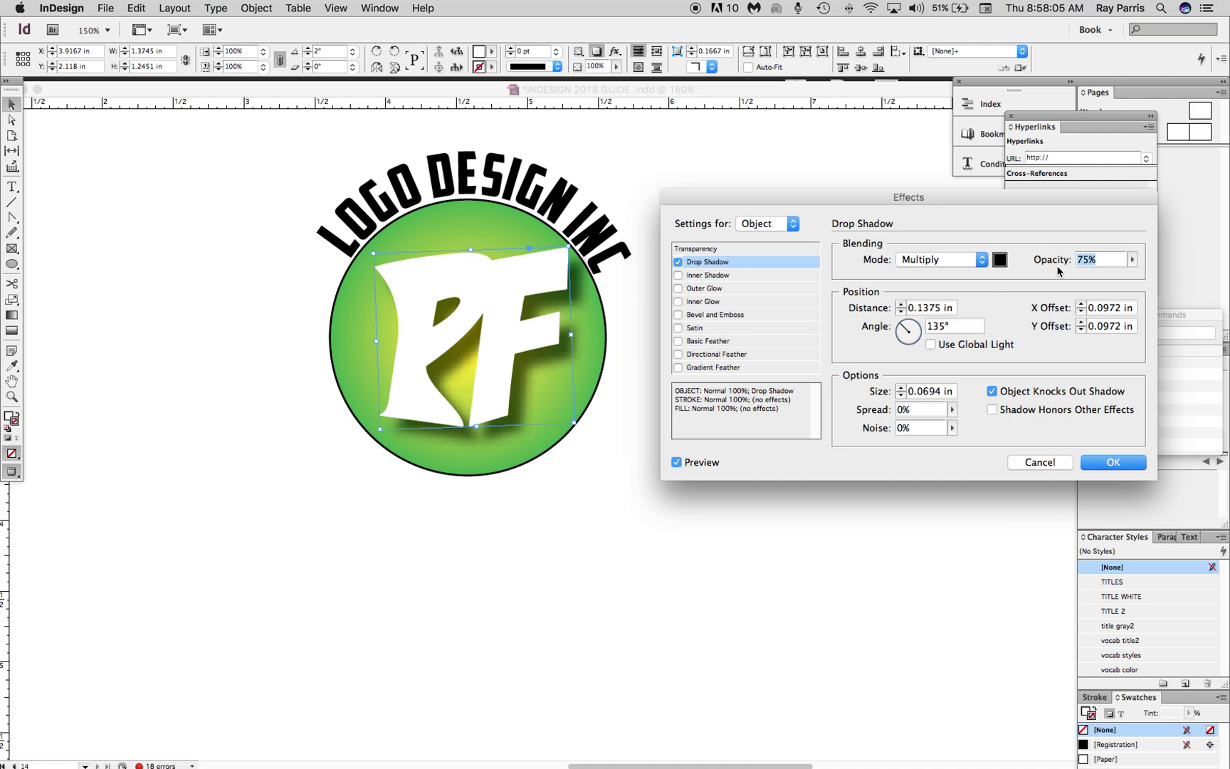
{"action": "left_click", "coordinate": [1131, 260]}
{"action": "left_click_drag", "start_coordinate": [1131, 274], "coordinate": [1117, 275]}
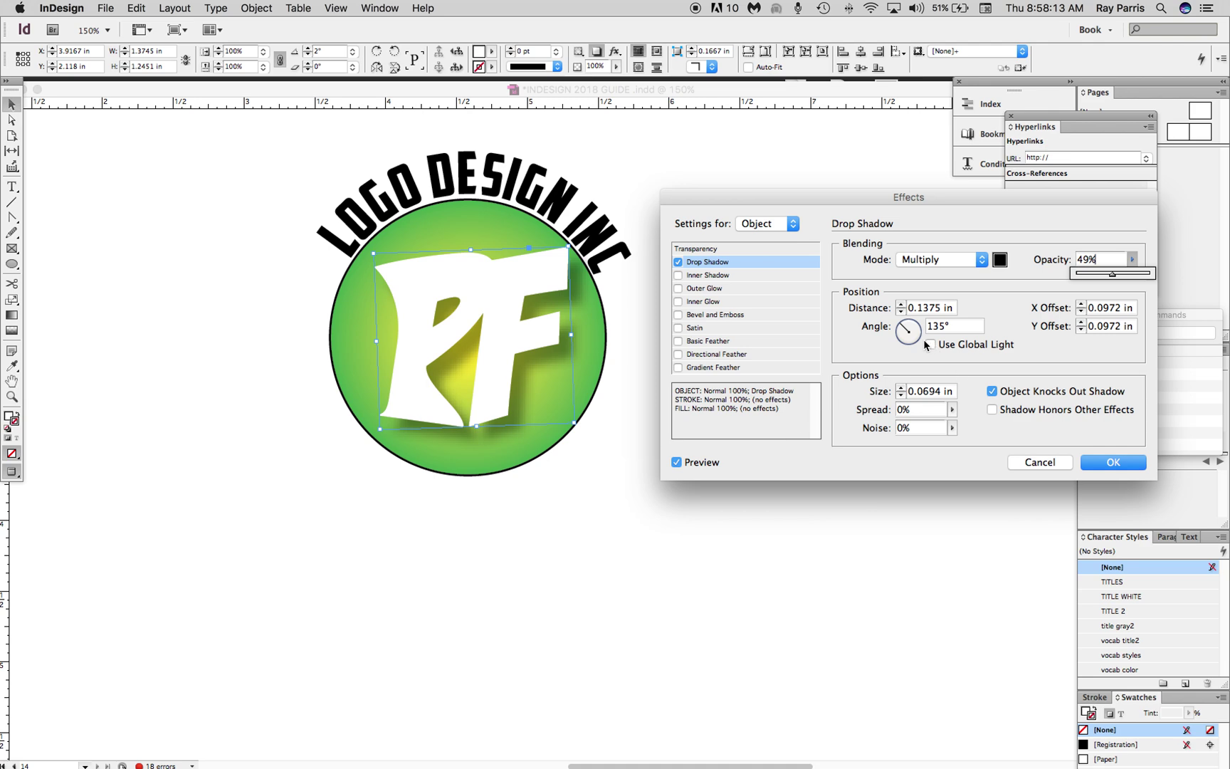
{"action": "left_click_drag", "start_coordinate": [902, 331], "coordinate": [919, 344]}
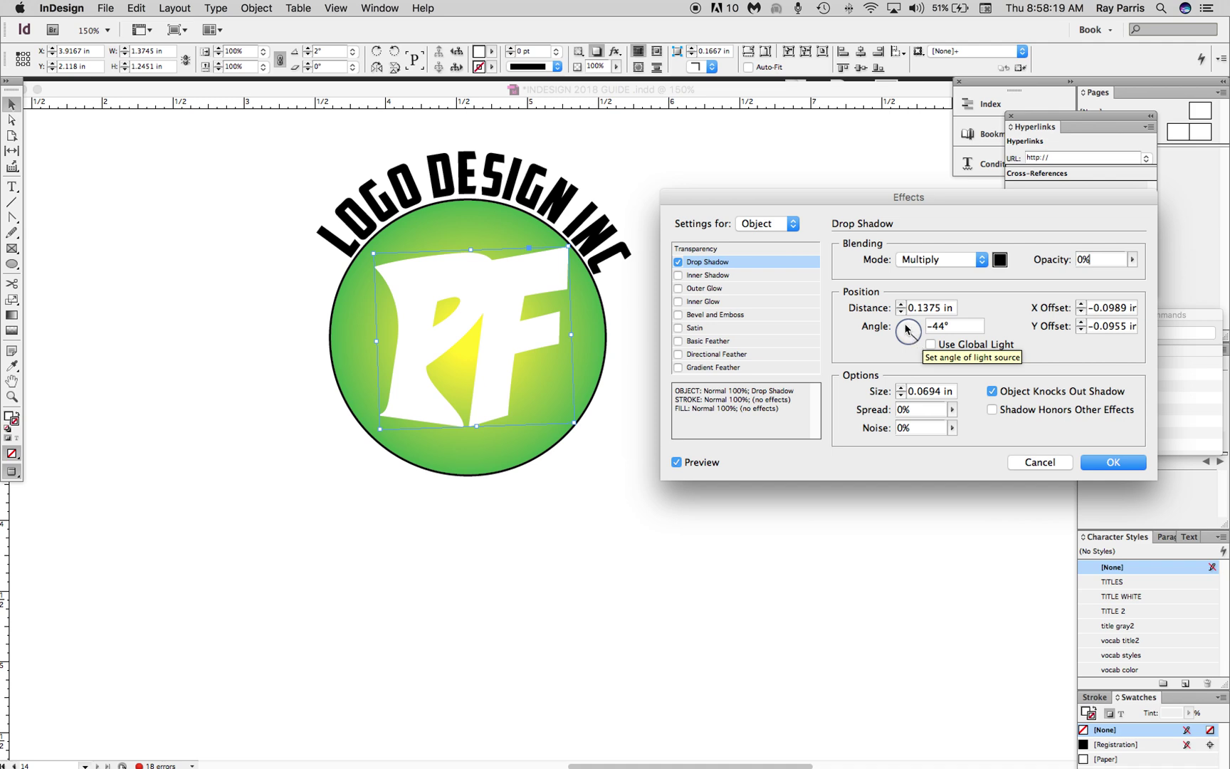
{"action": "mouse_move", "coordinate": [912, 333]}
{"action": "left_mouse_down"}
{"action": "mouse_move", "coordinate": [901, 343]}
{"action": "mouse_move", "coordinate": [891, 325]}
{"action": "left_mouse_up"}
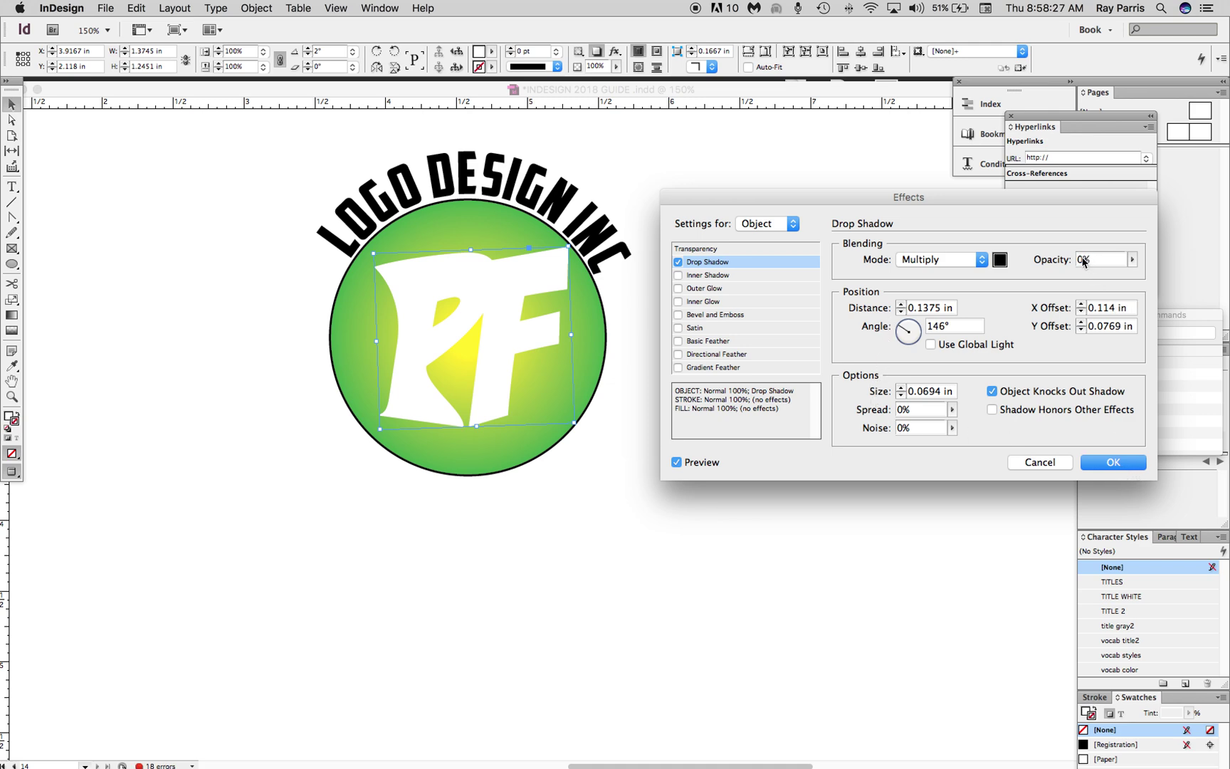
{"action": "left_click", "coordinate": [1132, 260]}
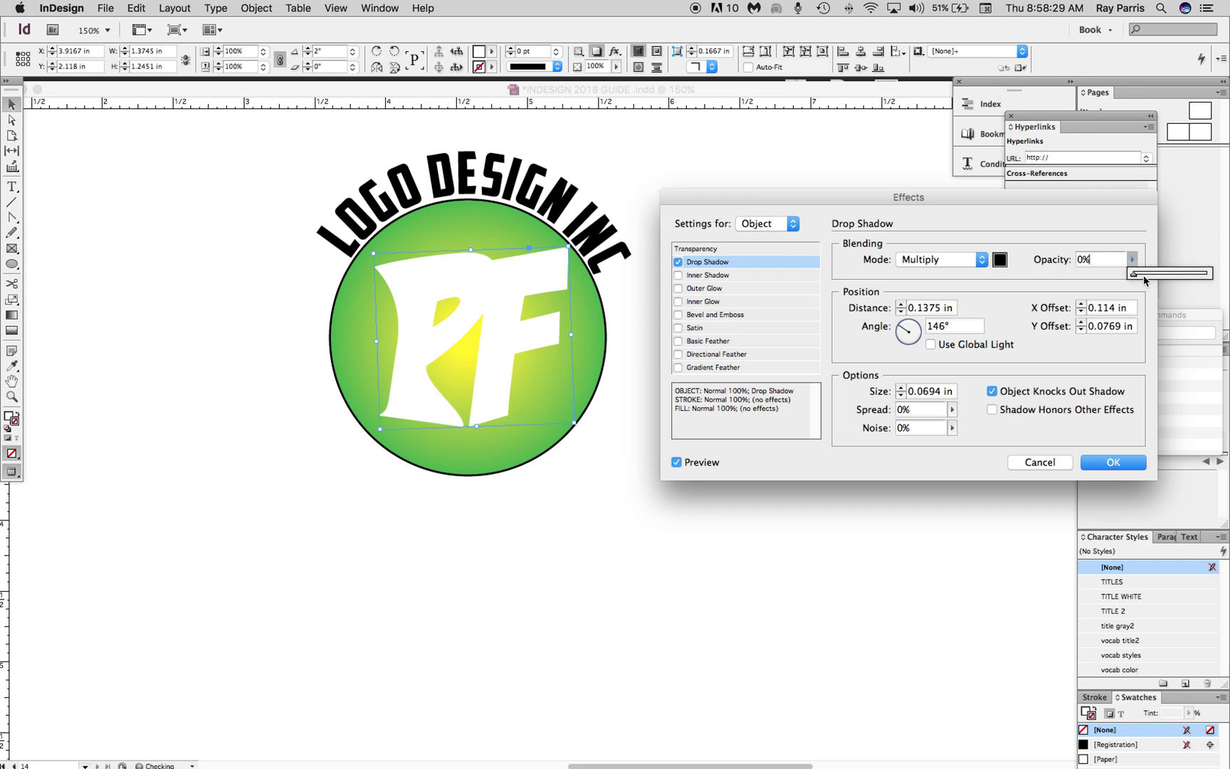
{"action": "left_click_drag", "start_coordinate": [1135, 274], "coordinate": [1157, 277]}
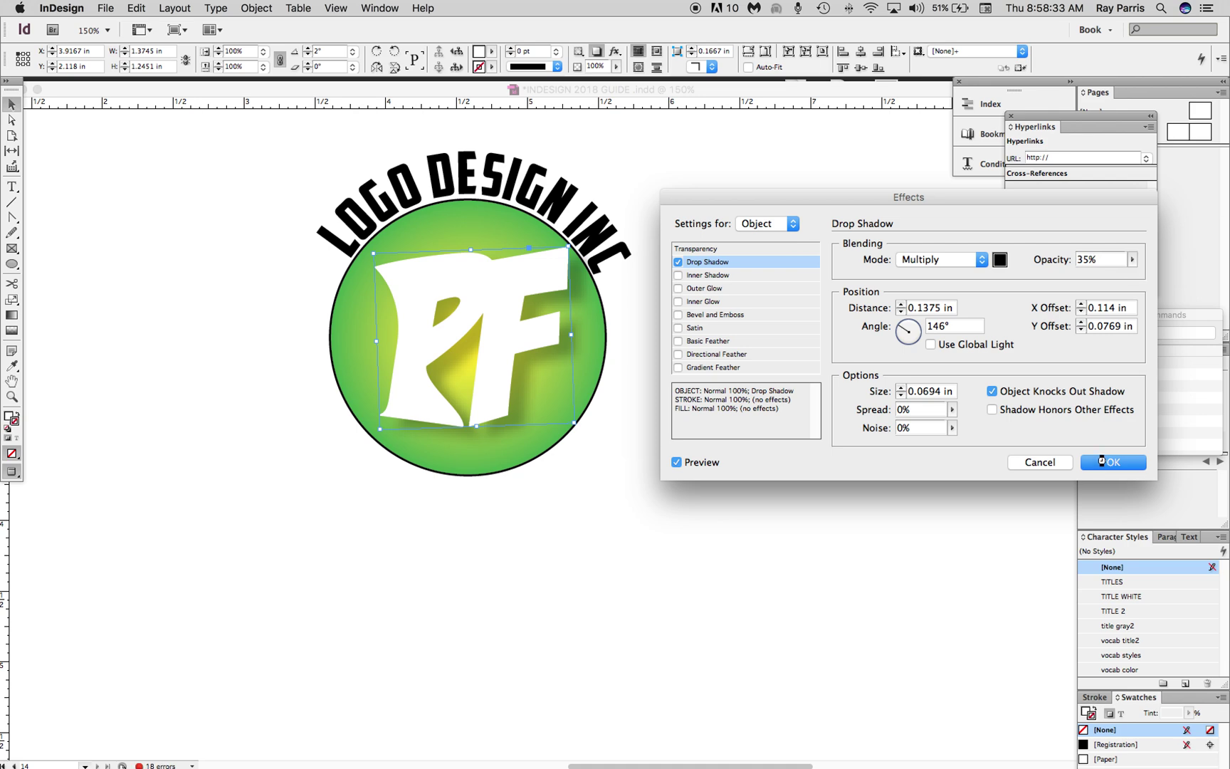
{"action": "left_click", "coordinate": [1108, 463]}
Send the green circle to the back via Object > Arrange, then reselect it
{"action": "left_click", "coordinate": [336, 362]}
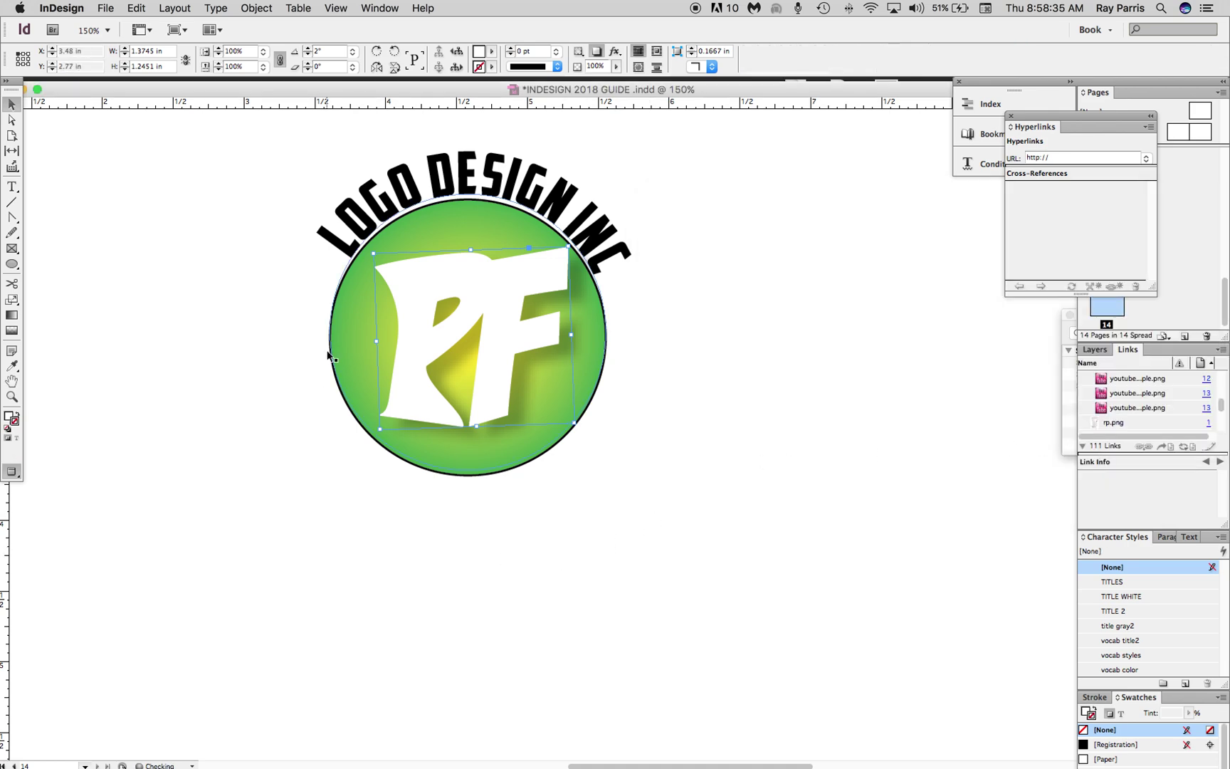
{"action": "left_click", "coordinate": [337, 368]}
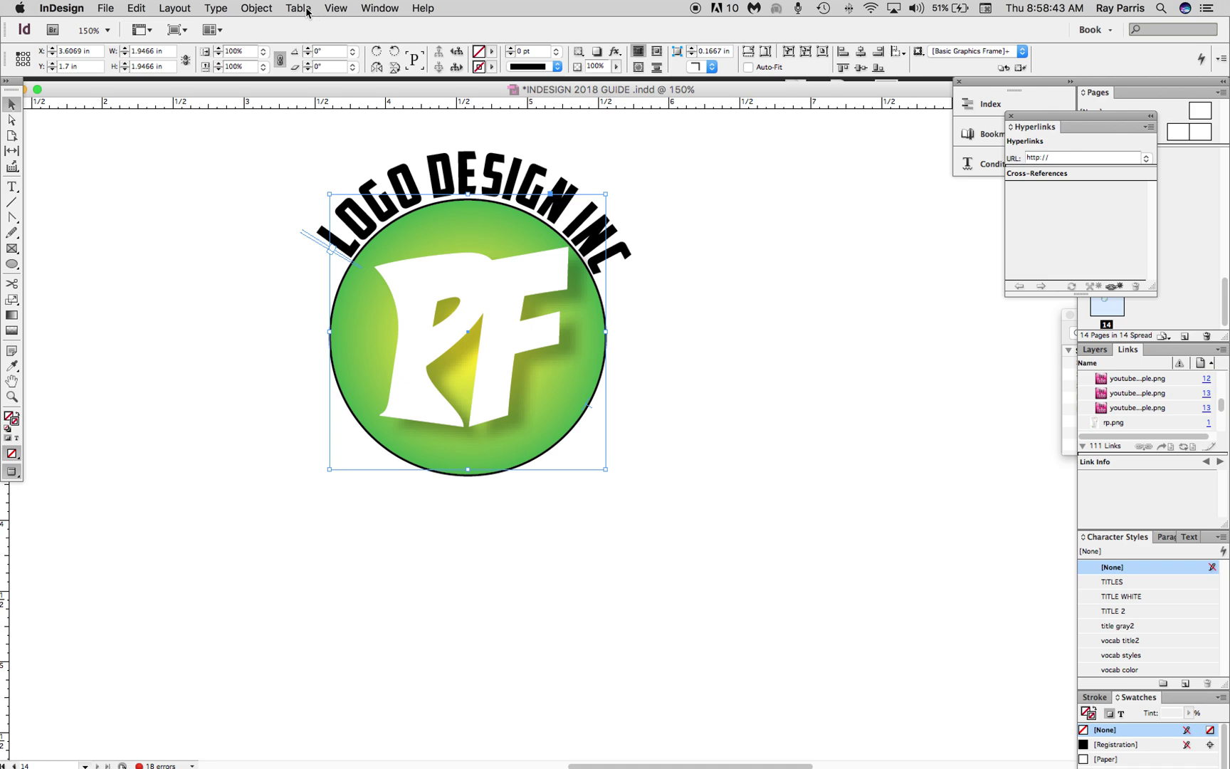
{"action": "left_click", "coordinate": [256, 8]}
{"action": "mouse_move", "coordinate": [268, 54]}
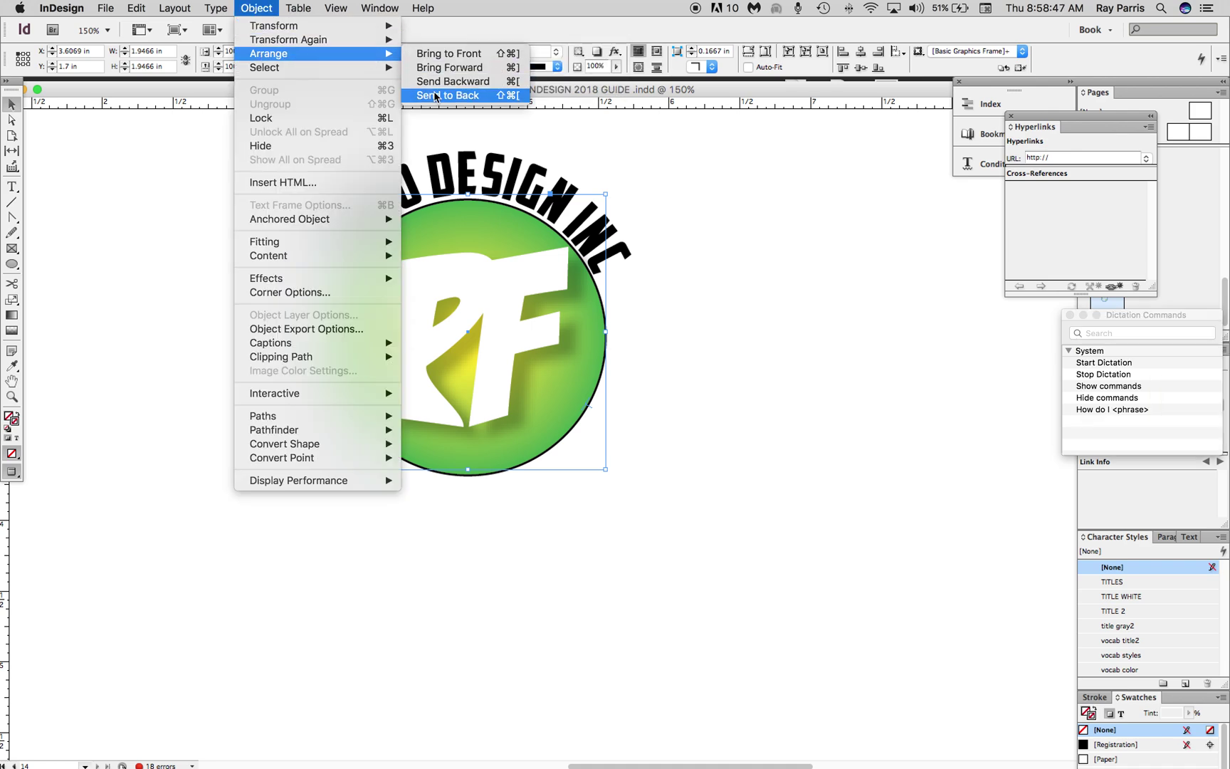
{"action": "left_click", "coordinate": [447, 95]}
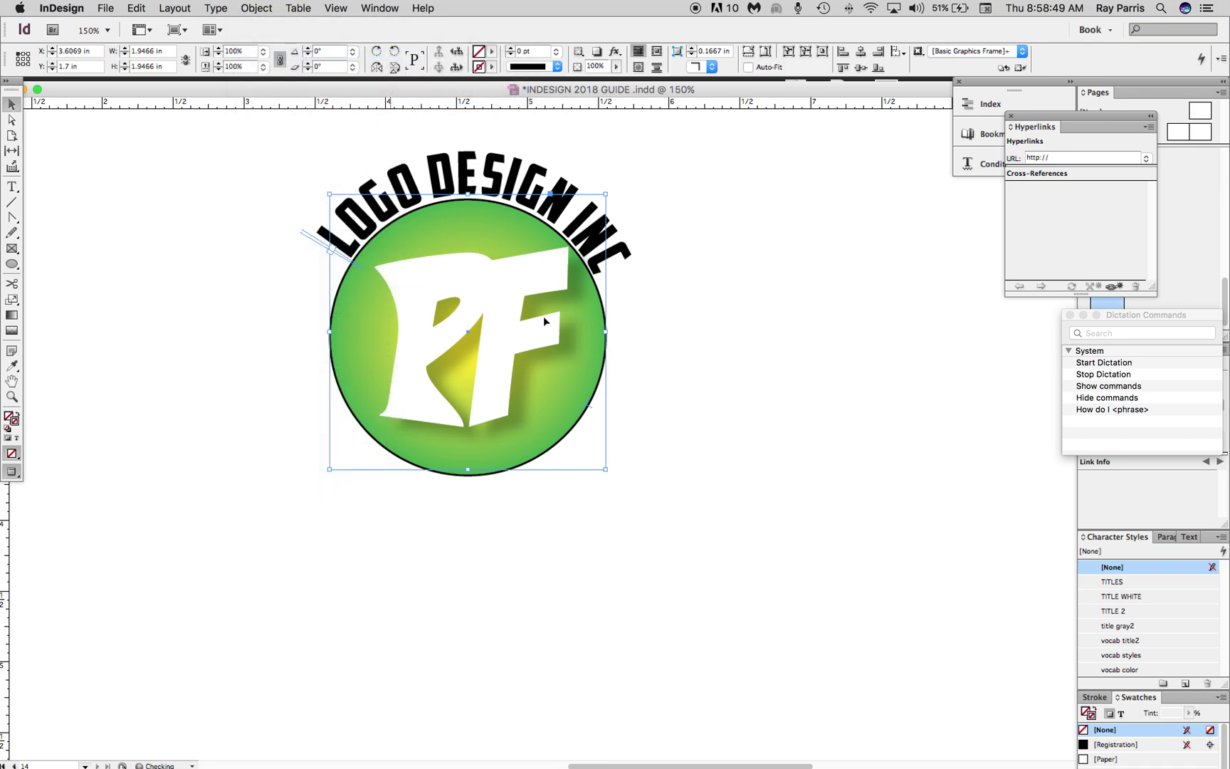
{"action": "left_click", "coordinate": [722, 336]}
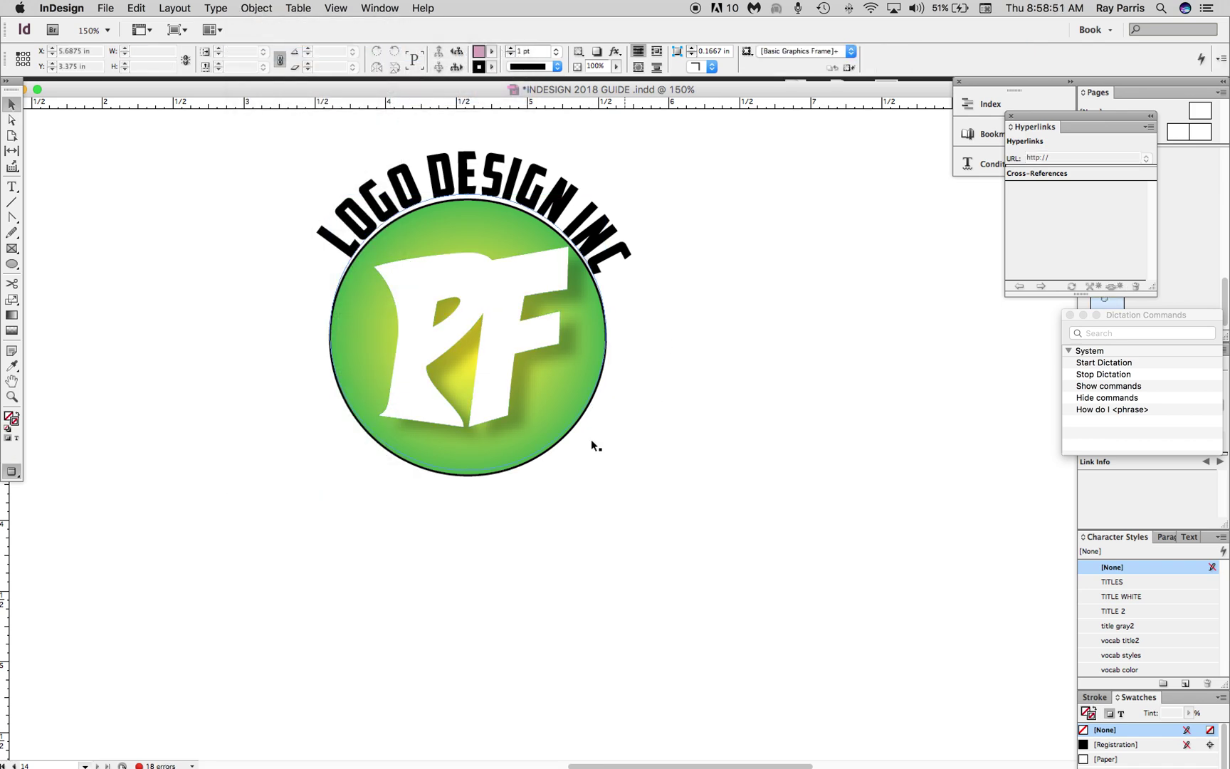
{"action": "left_click", "coordinate": [492, 469]}
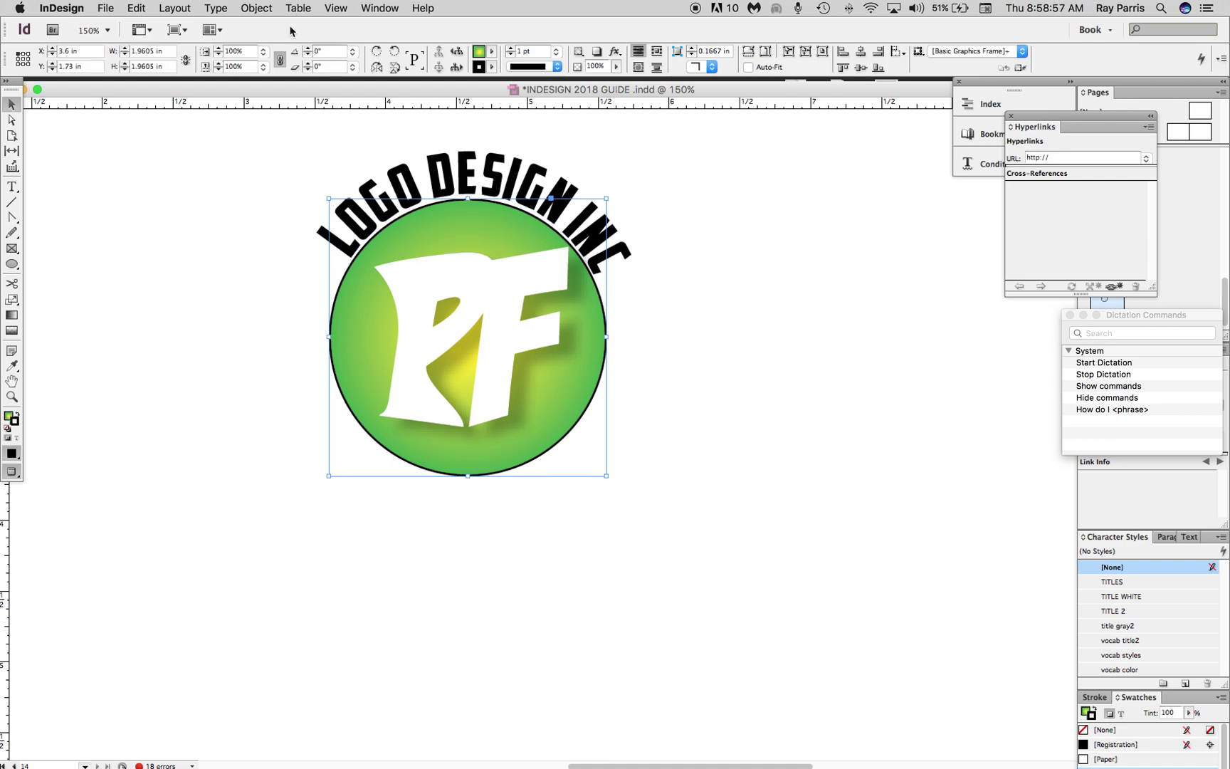
{"action": "left_click", "coordinate": [256, 8]}
{"action": "mouse_move", "coordinate": [318, 279]}
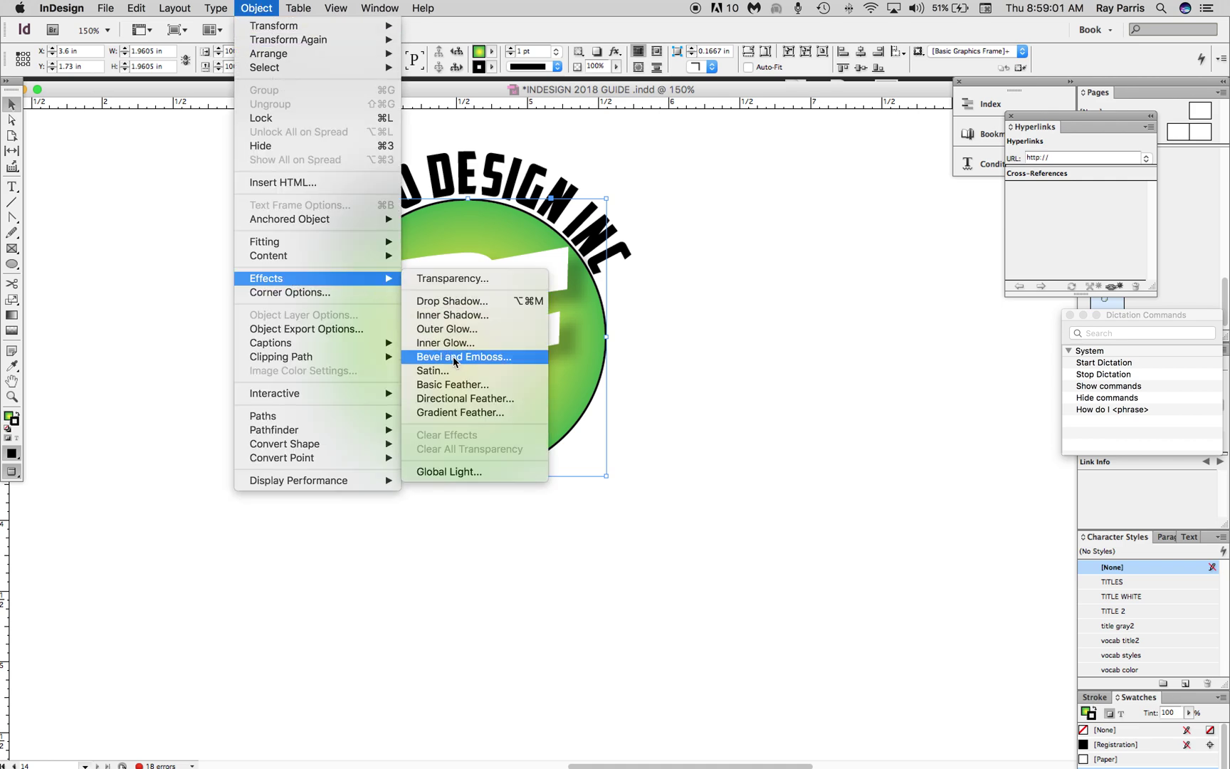
Give the green circle a Bevel and Emboss effect sized 0.5 in, then deselect it
{"action": "left_click", "coordinate": [452, 358]}
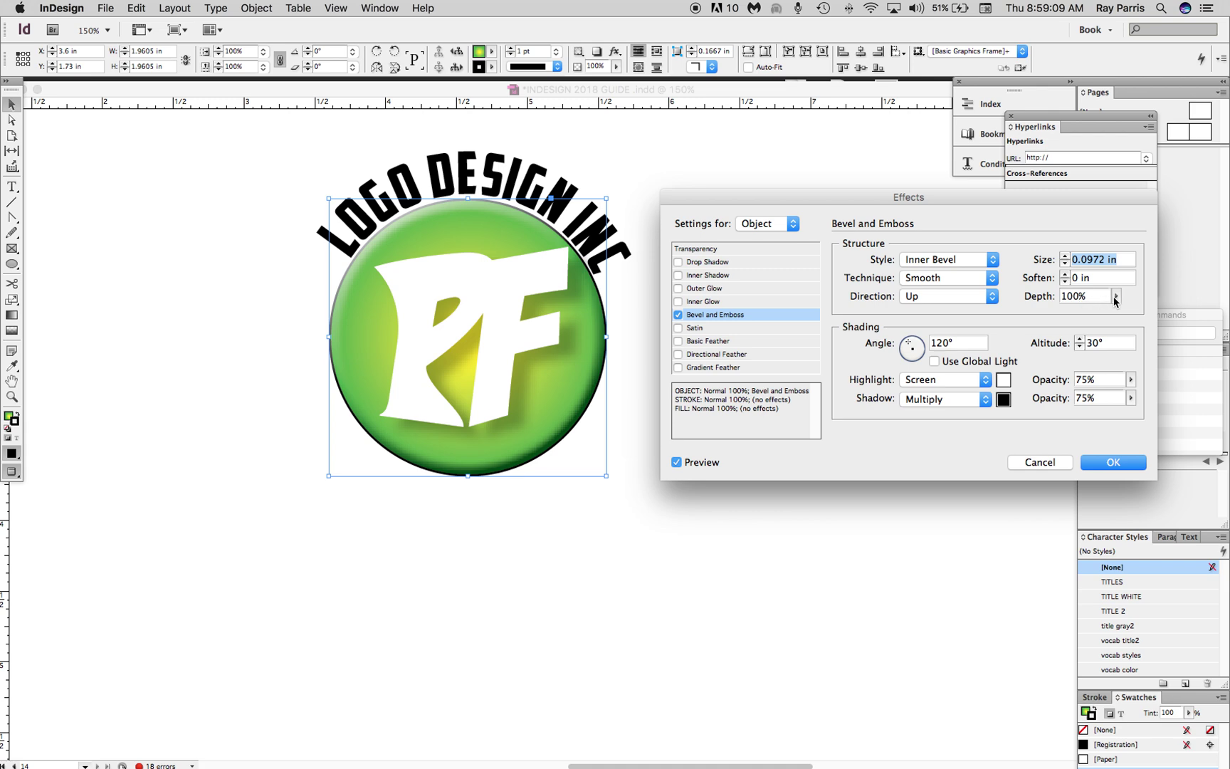
{"action": "left_click", "coordinate": [1116, 296]}
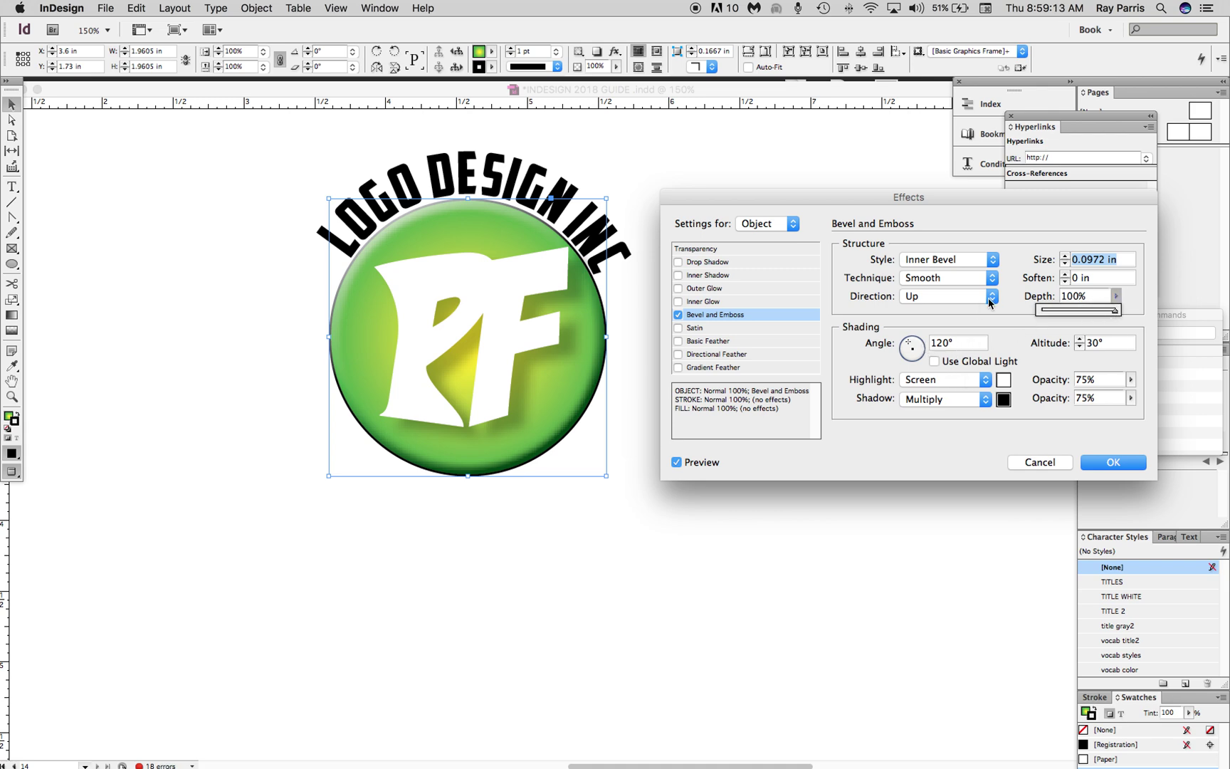
{"action": "left_click", "coordinate": [1065, 256]}
{"action": "left_click", "coordinate": [1065, 255]}
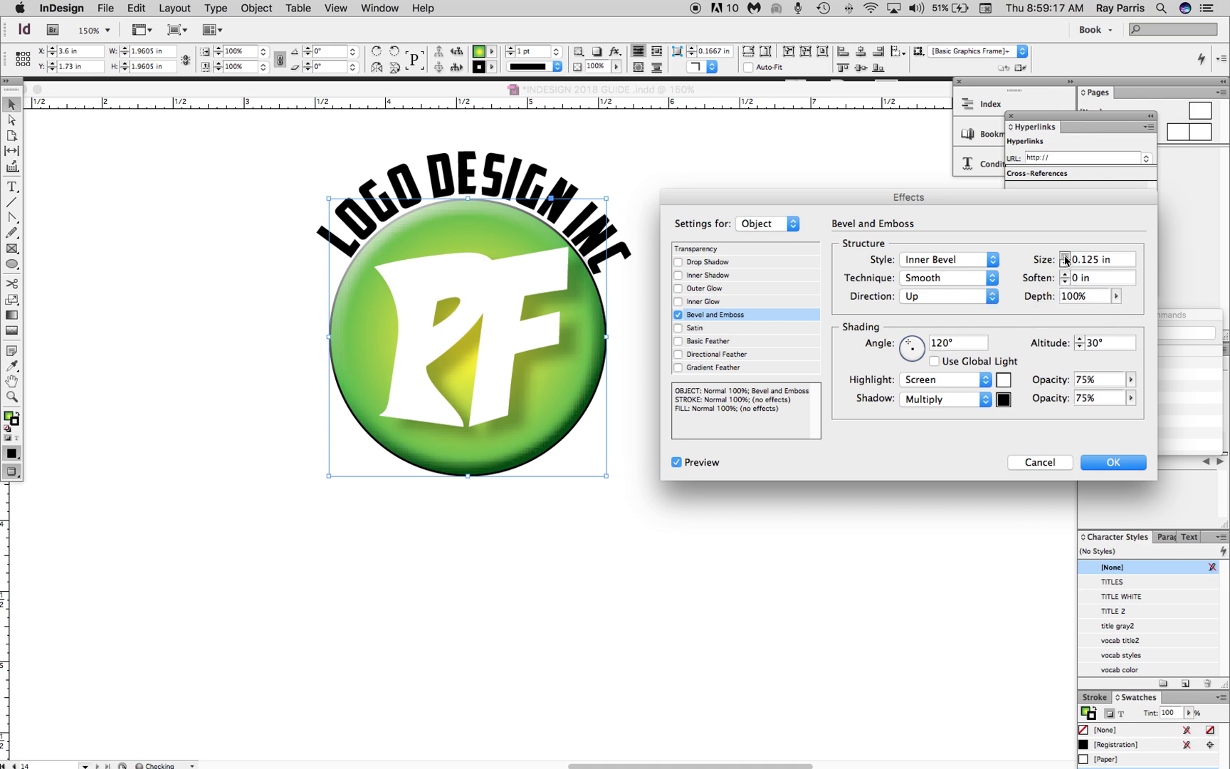
{"action": "left_click", "coordinate": [1065, 256]}
{"action": "left_click", "coordinate": [1065, 256]}
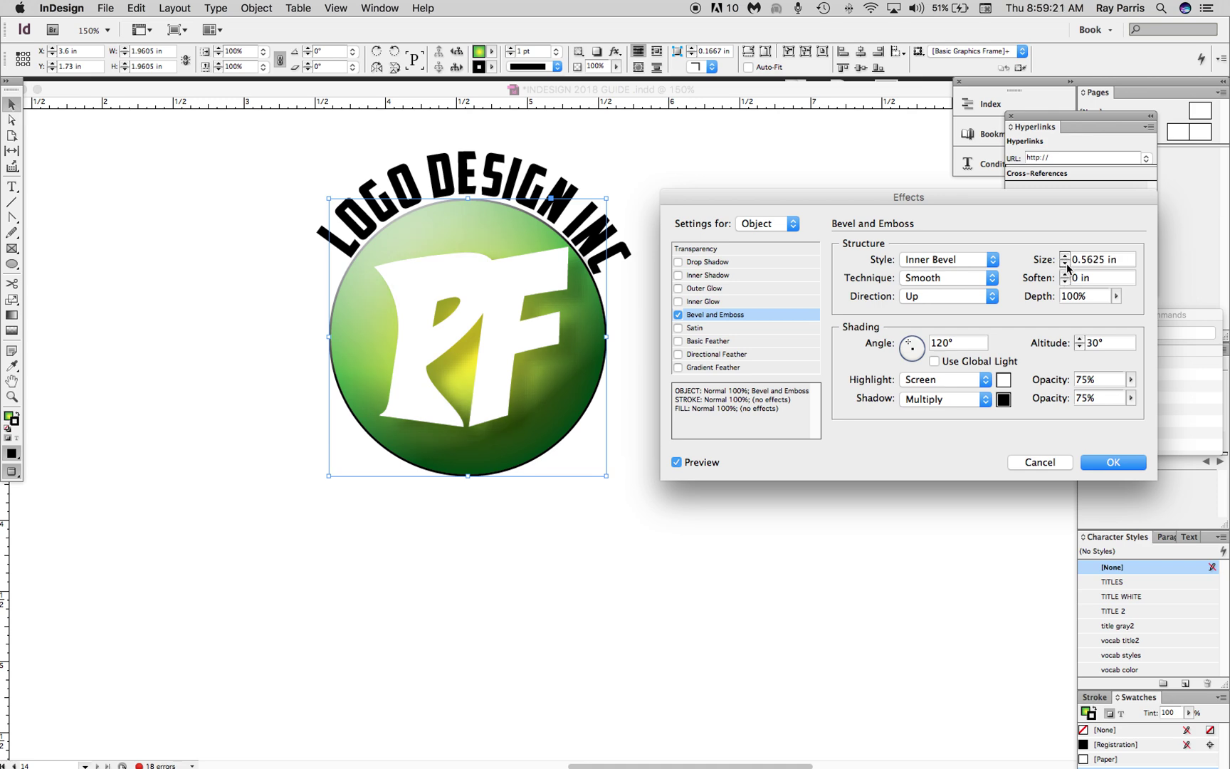
{"action": "left_click", "coordinate": [1065, 263]}
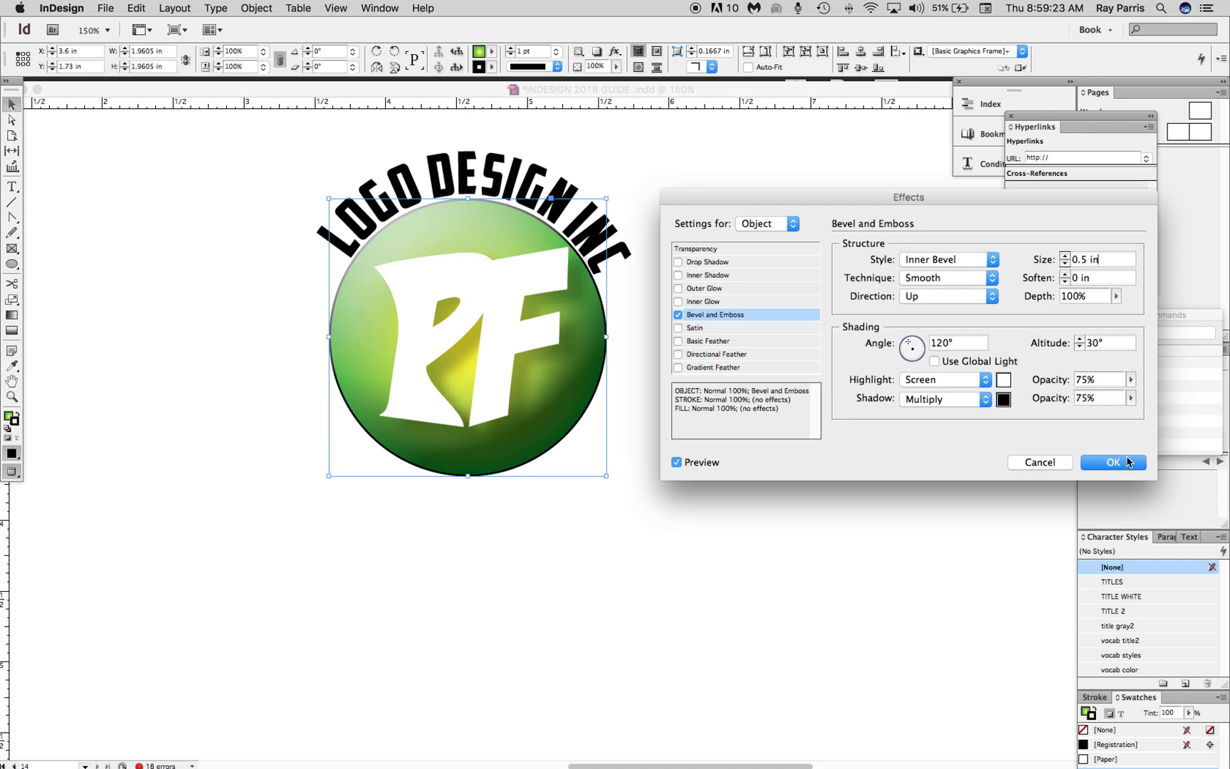
{"action": "left_click", "coordinate": [1112, 462]}
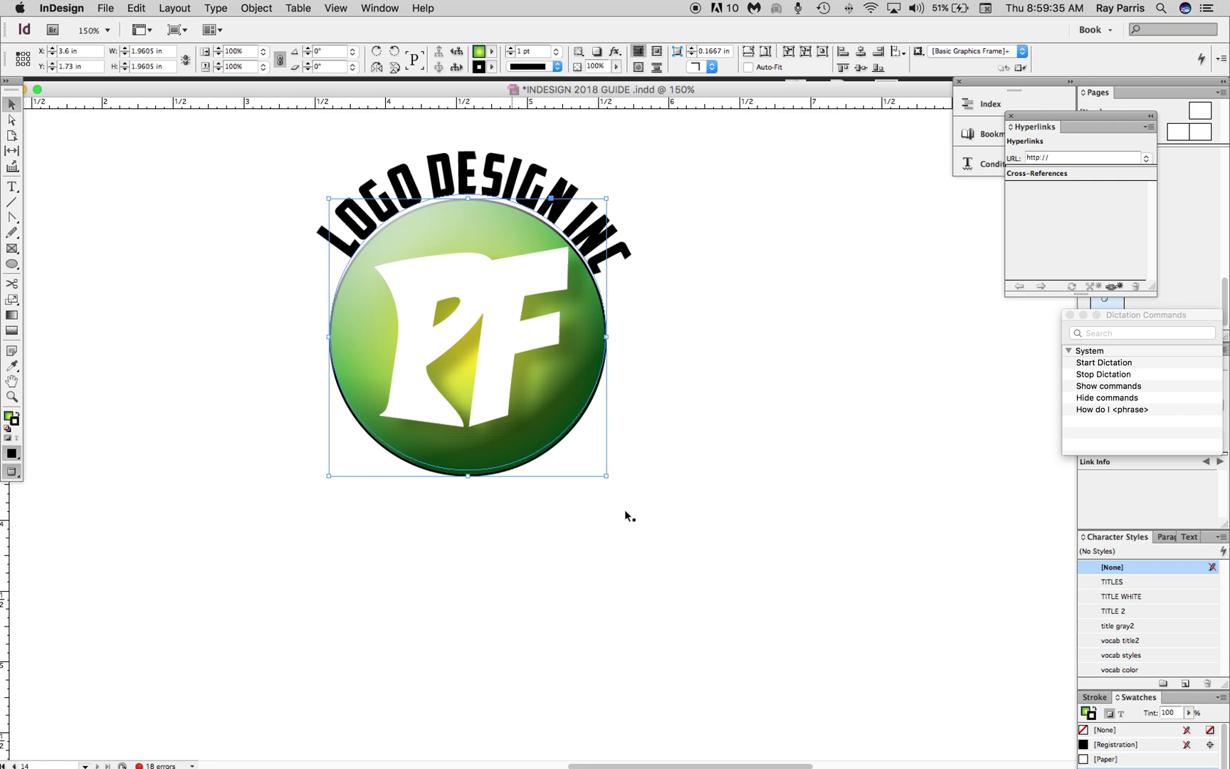
{"action": "left_click", "coordinate": [653, 499]}
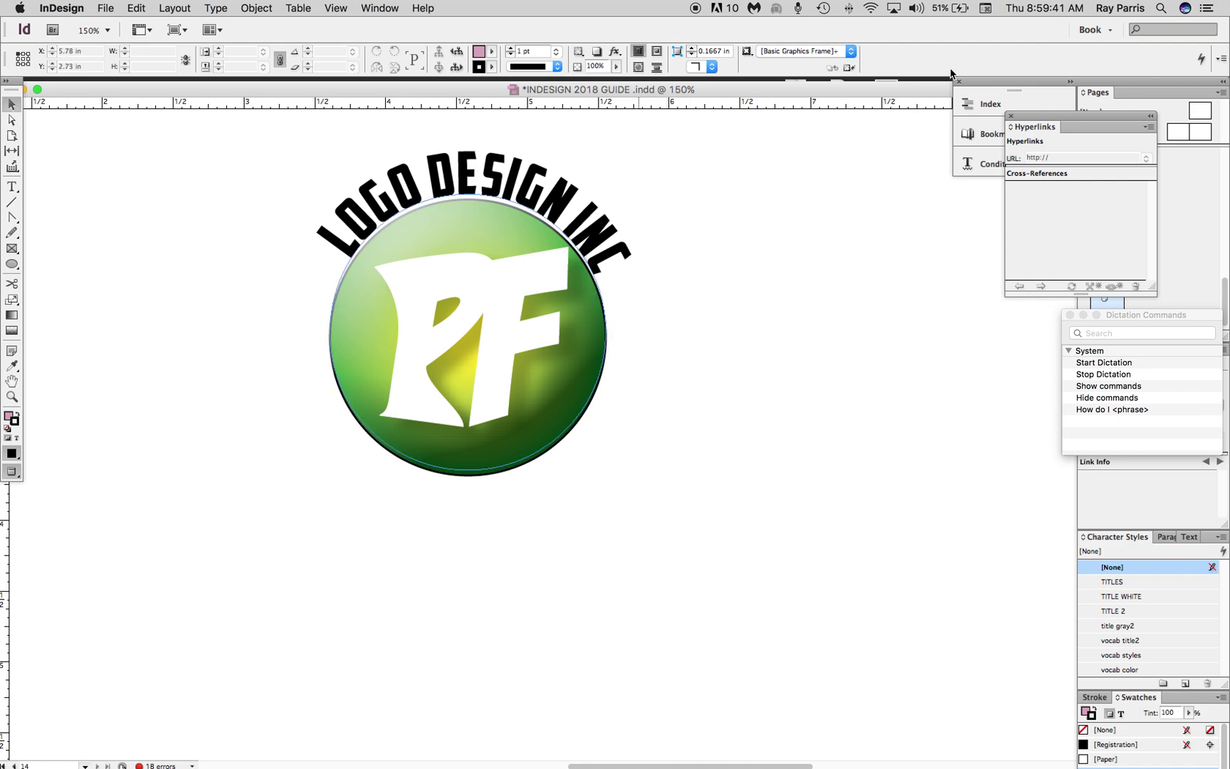
{"action": "scroll", "coordinate": [448, 259], "scroll_direction": "right", "scroll_amount": 1}
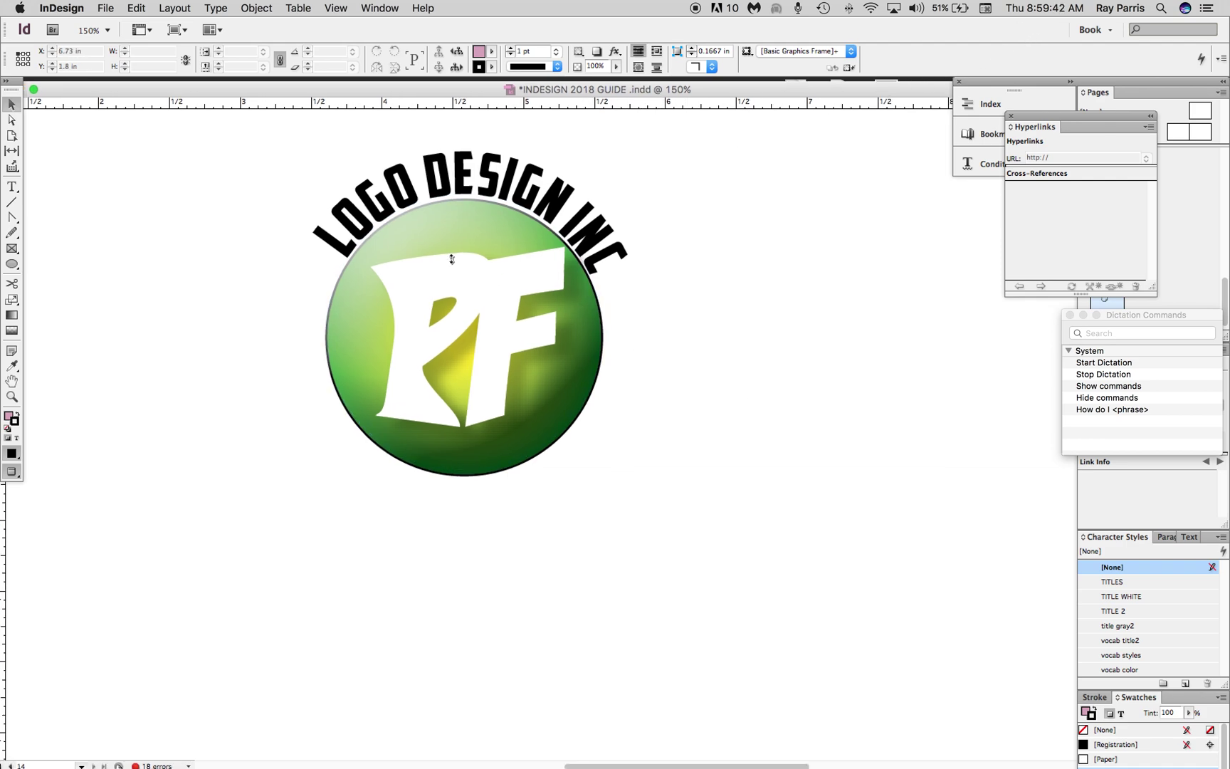
{"action": "left_click", "coordinate": [13, 250]}
Draw a rectangle frame below the logo with fill and stroke set to None
{"action": "left_click_drag", "start_coordinate": [365, 482], "coordinate": [547, 627]}
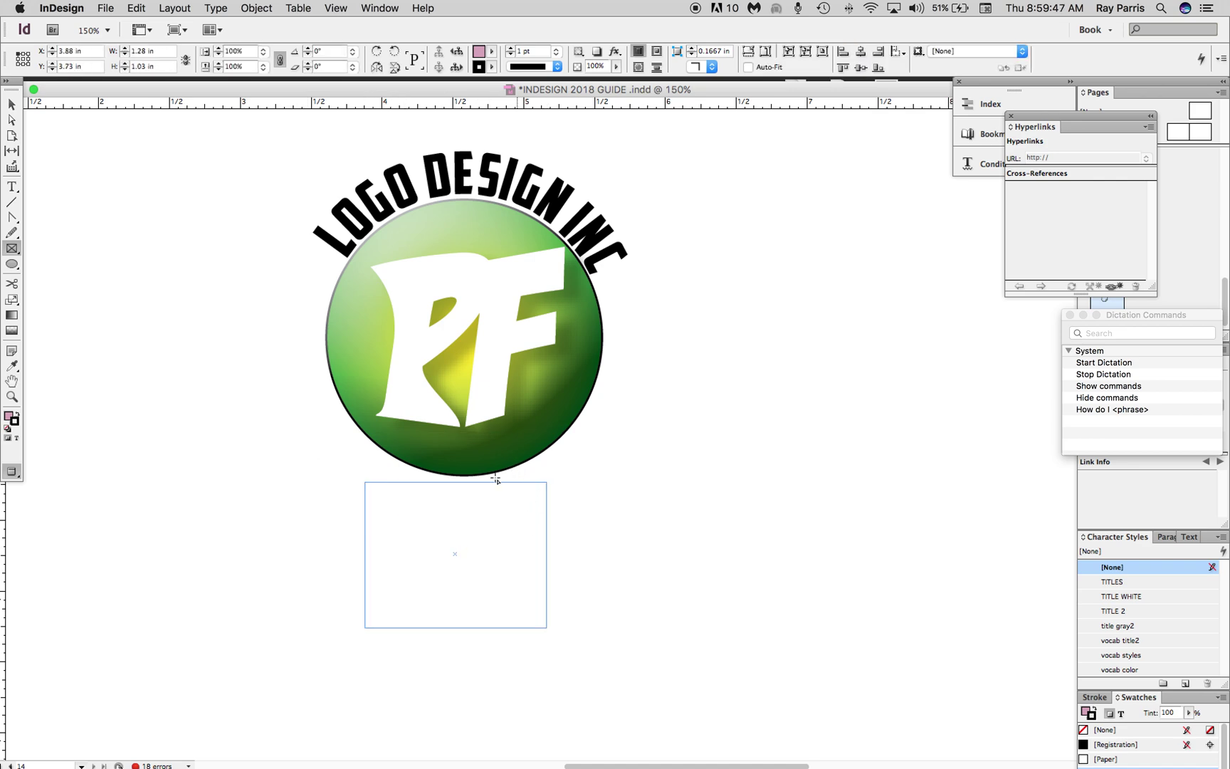
{"action": "key", "text": "Escape"}
{"action": "key", "text": "slash"}
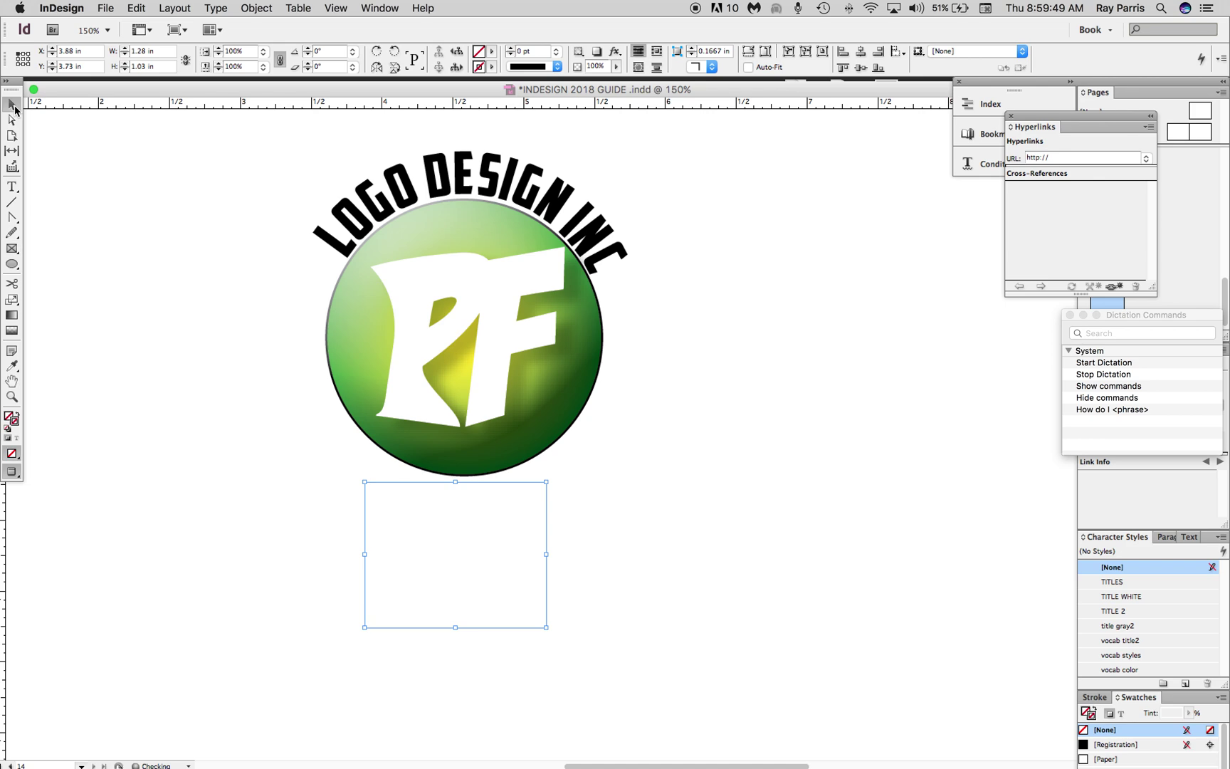
Start File > Place, cancel it, and move the document window to reveal the desktop
{"action": "left_click", "coordinate": [106, 8]}
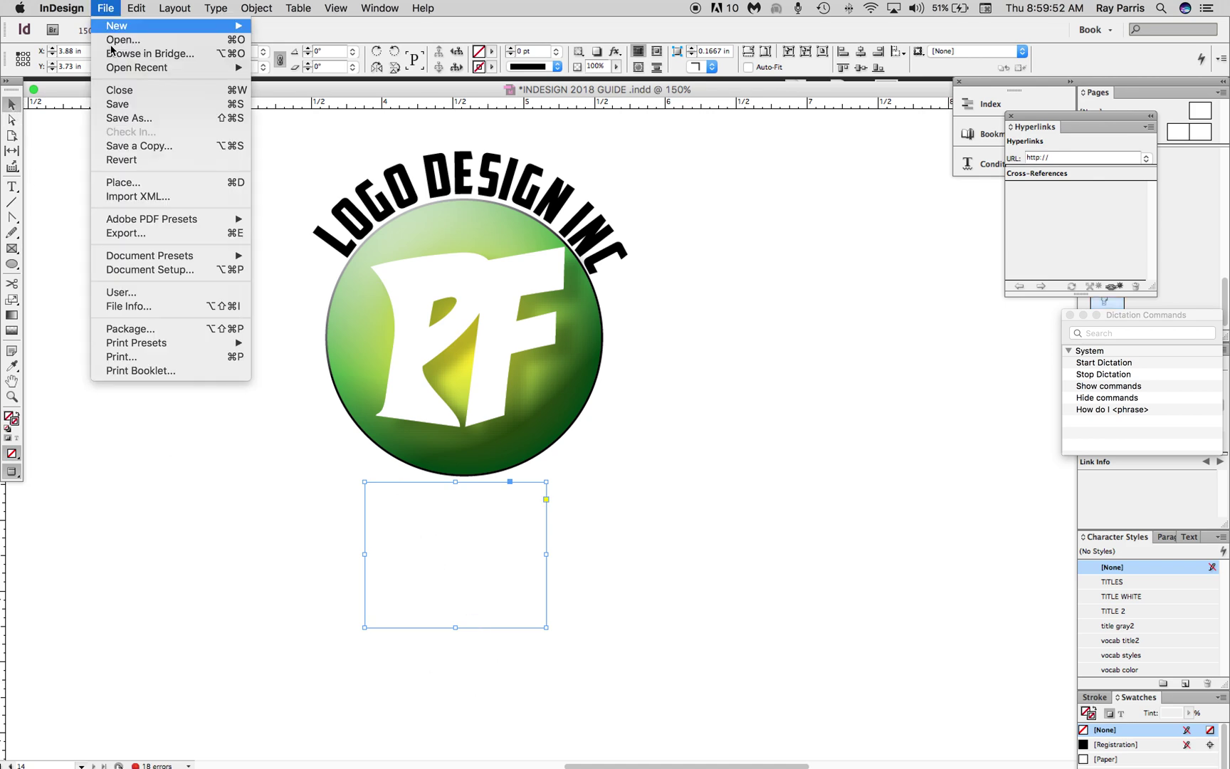
{"action": "left_click", "coordinate": [113, 185]}
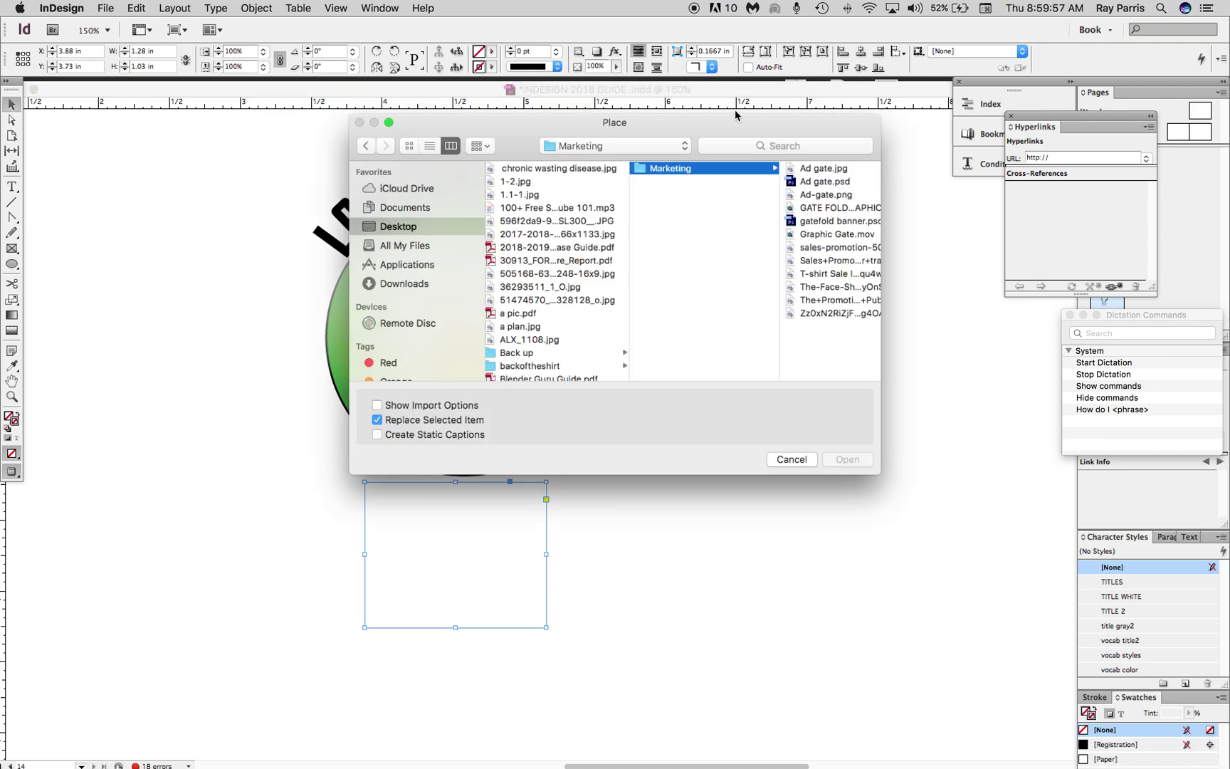
{"action": "left_click", "coordinate": [791, 462]}
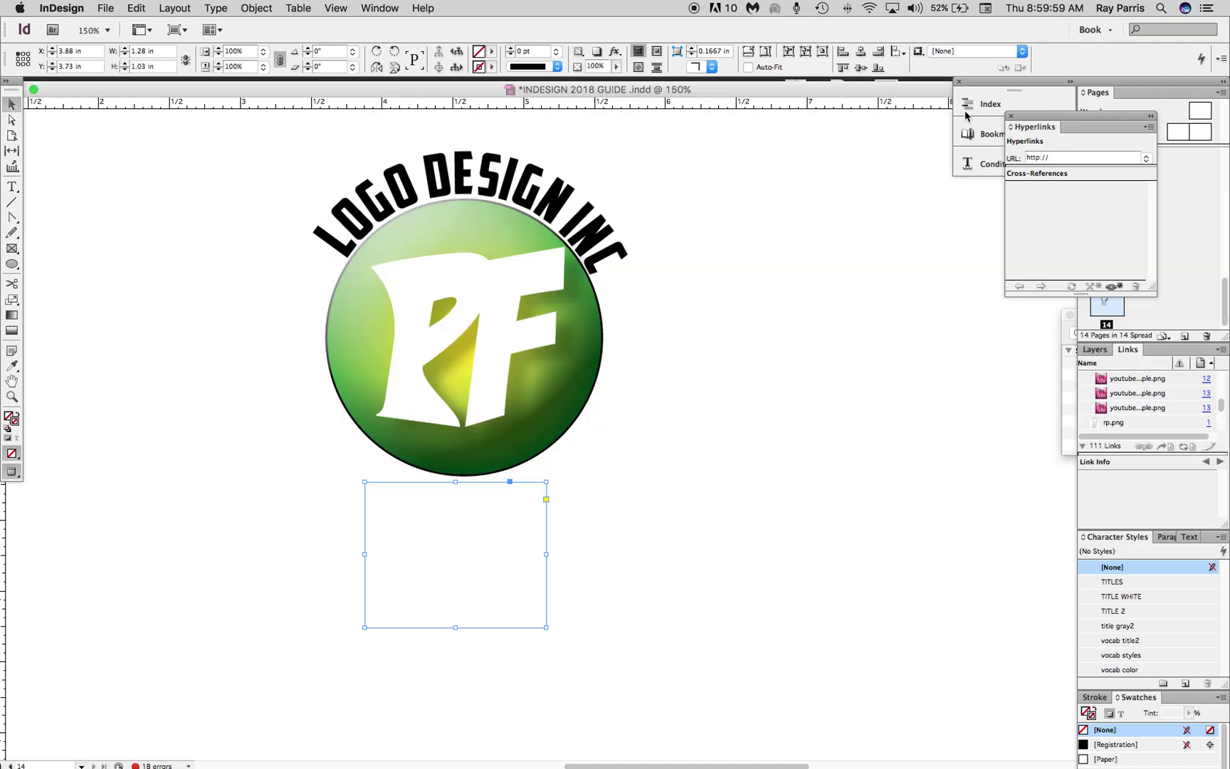
{"action": "left_click_drag", "start_coordinate": [635, 90], "coordinate": [652, 115]}
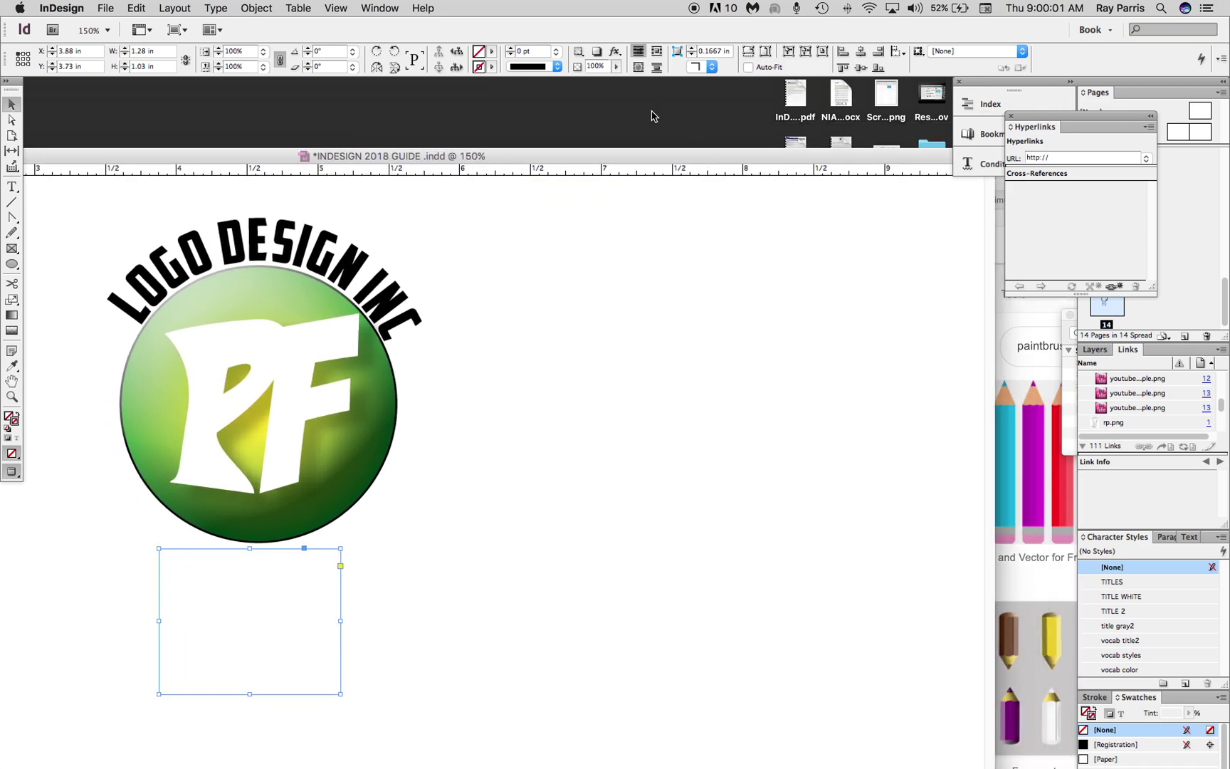
Drag the pencil PNG from the Finder desktop into the InDesign document below the logo
{"action": "left_click", "coordinate": [1127, 193]}
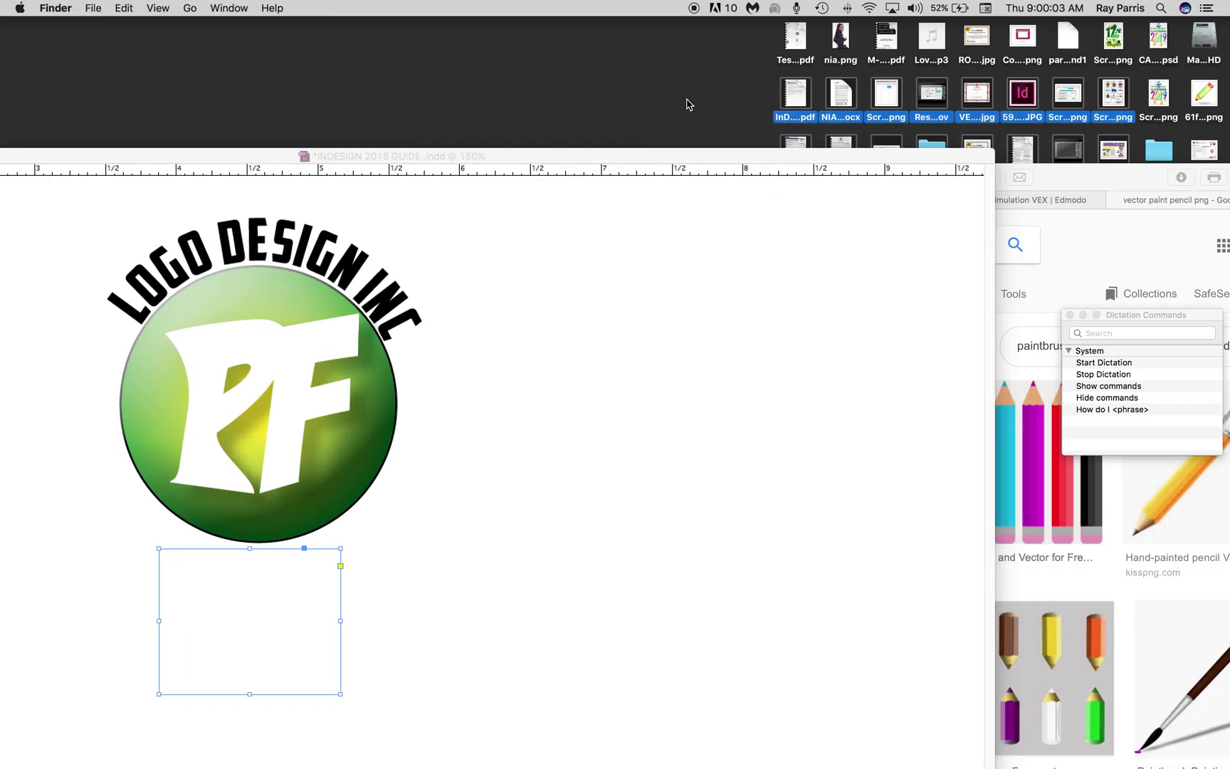
{"action": "left_click_drag", "start_coordinate": [1203, 94], "coordinate": [289, 600]}
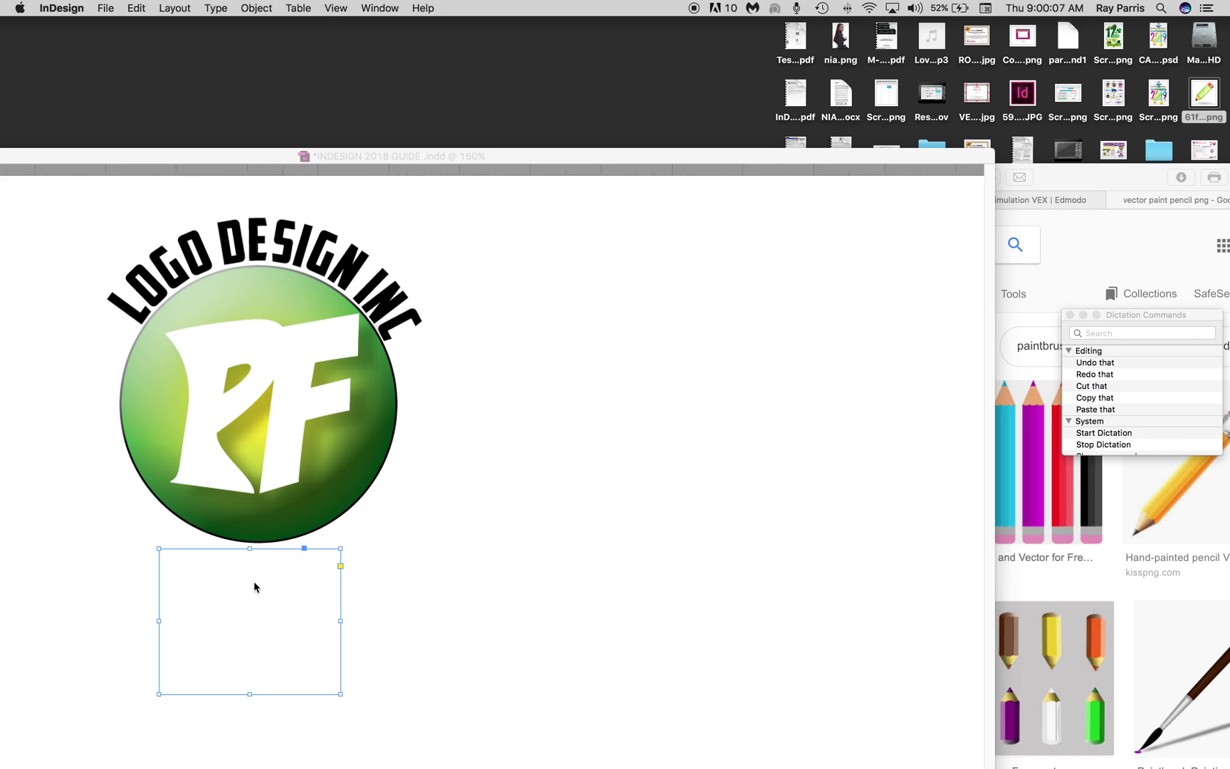
{"action": "left_click", "coordinate": [619, 159]}
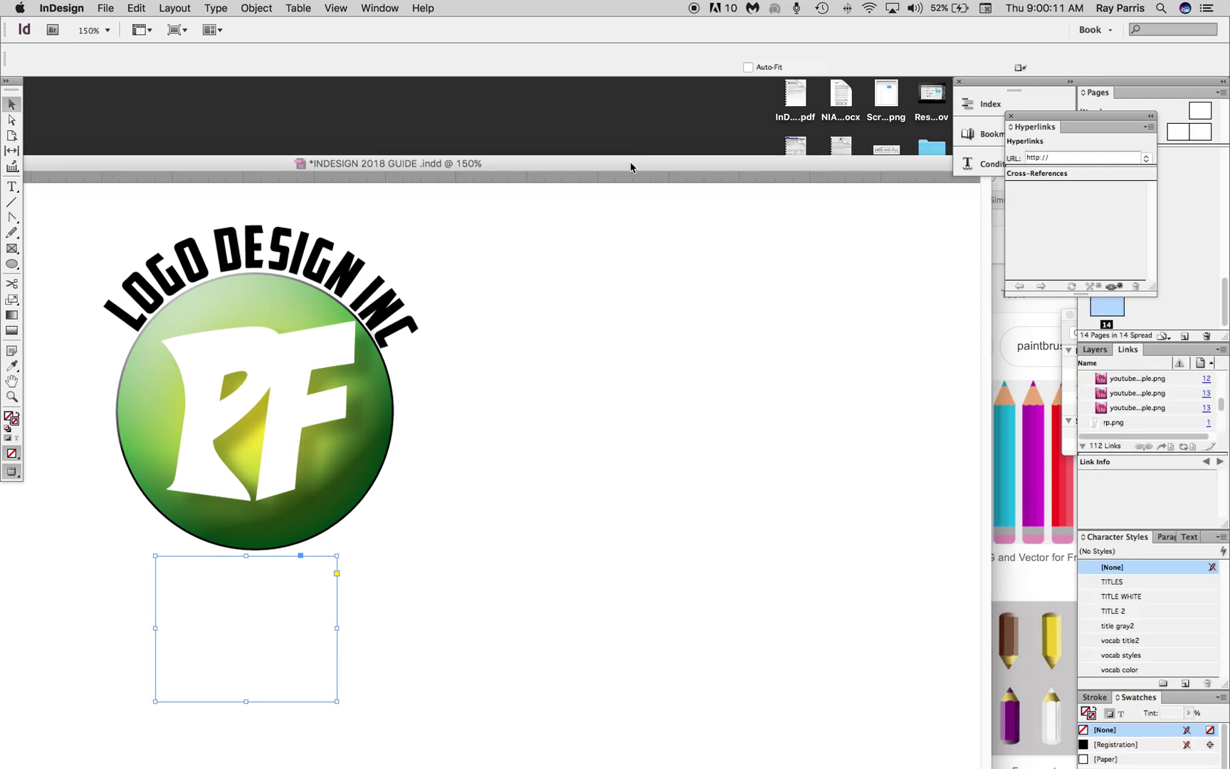
{"action": "left_click", "coordinate": [299, 674]}
Turn on Auto-Fit so the pencil image scales down to fit its frame
{"action": "double_click", "coordinate": [347, 676]}
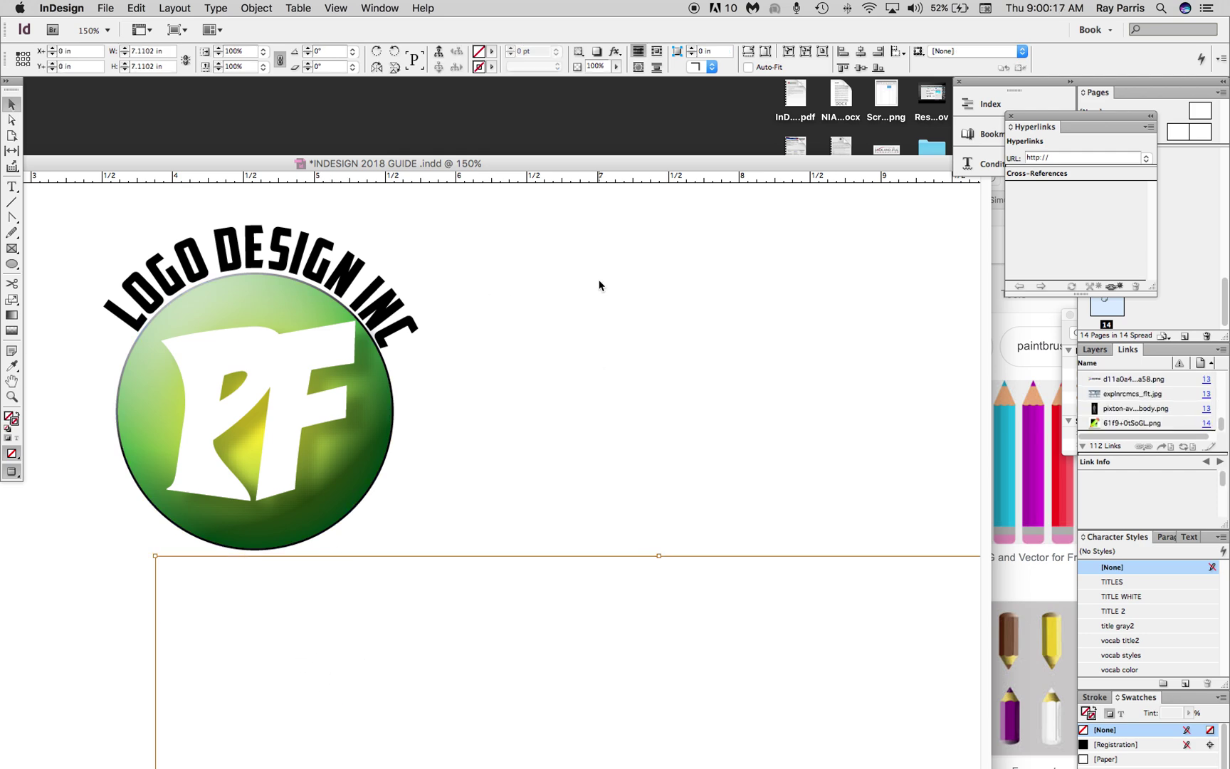
{"action": "left_click", "coordinate": [751, 68]}
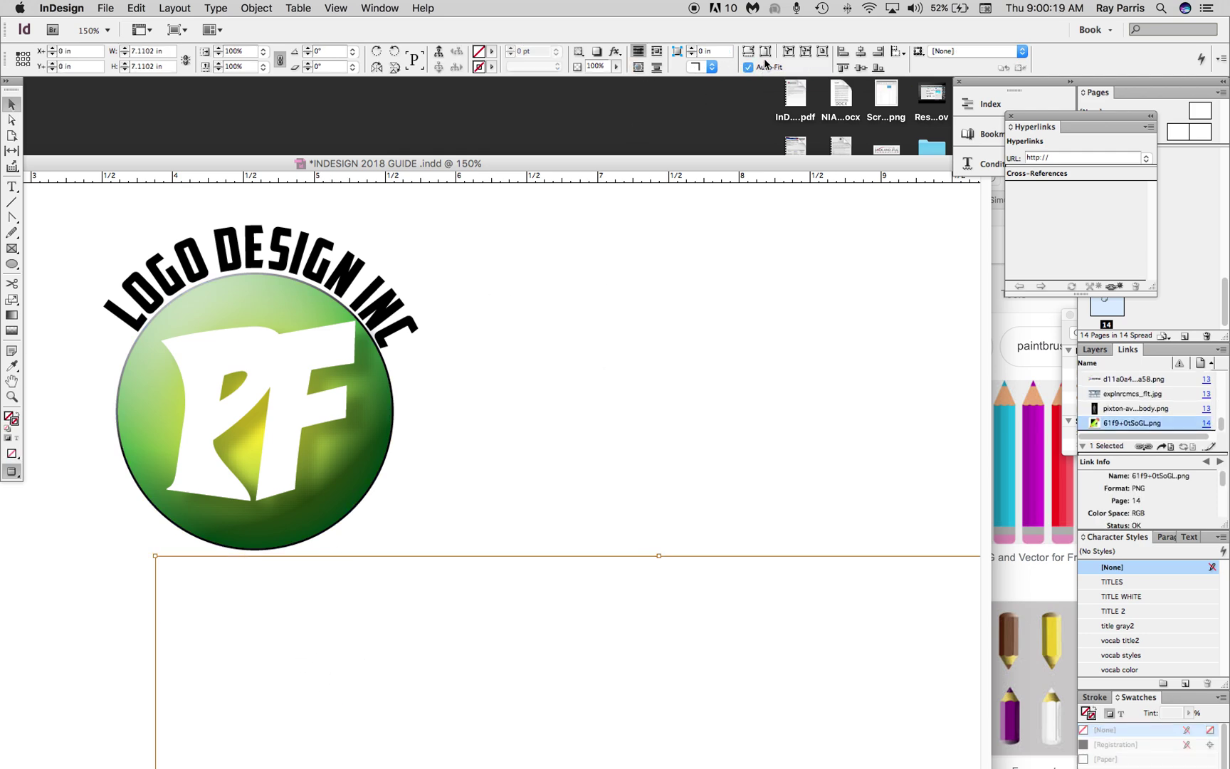
{"action": "left_click", "coordinate": [766, 51]}
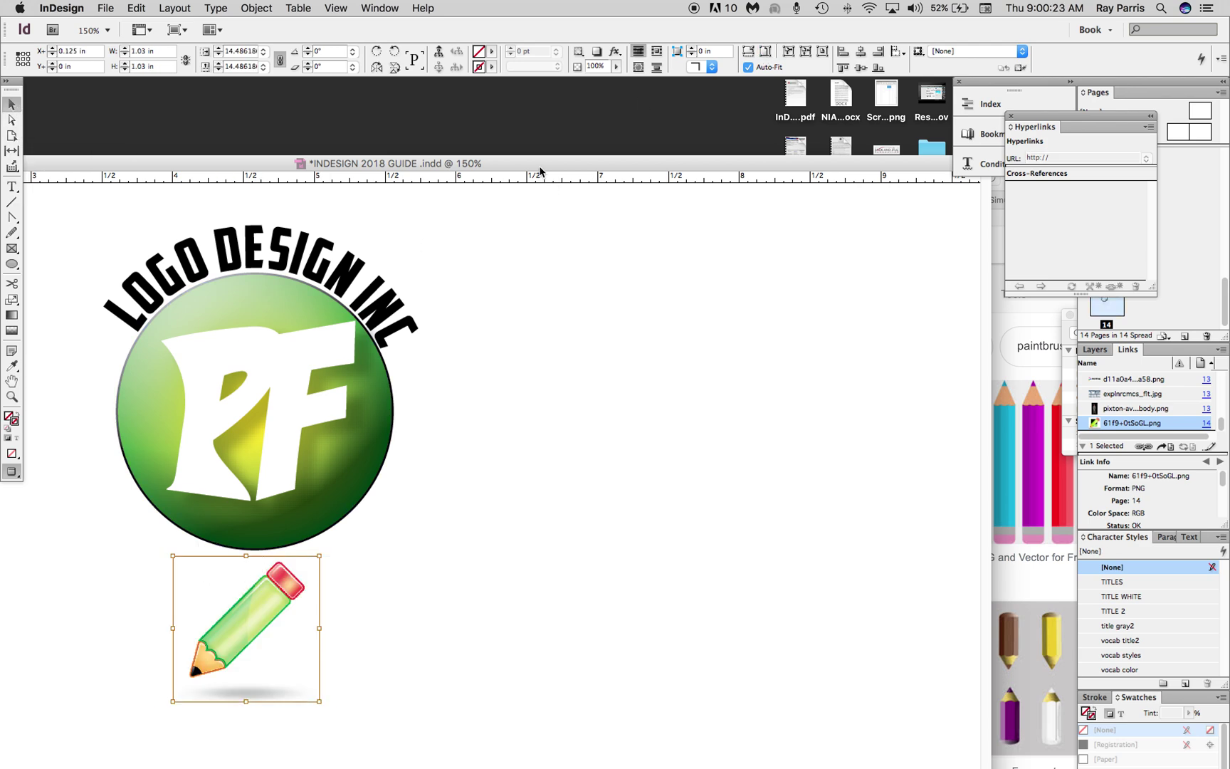
{"action": "left_click", "coordinate": [625, 385]}
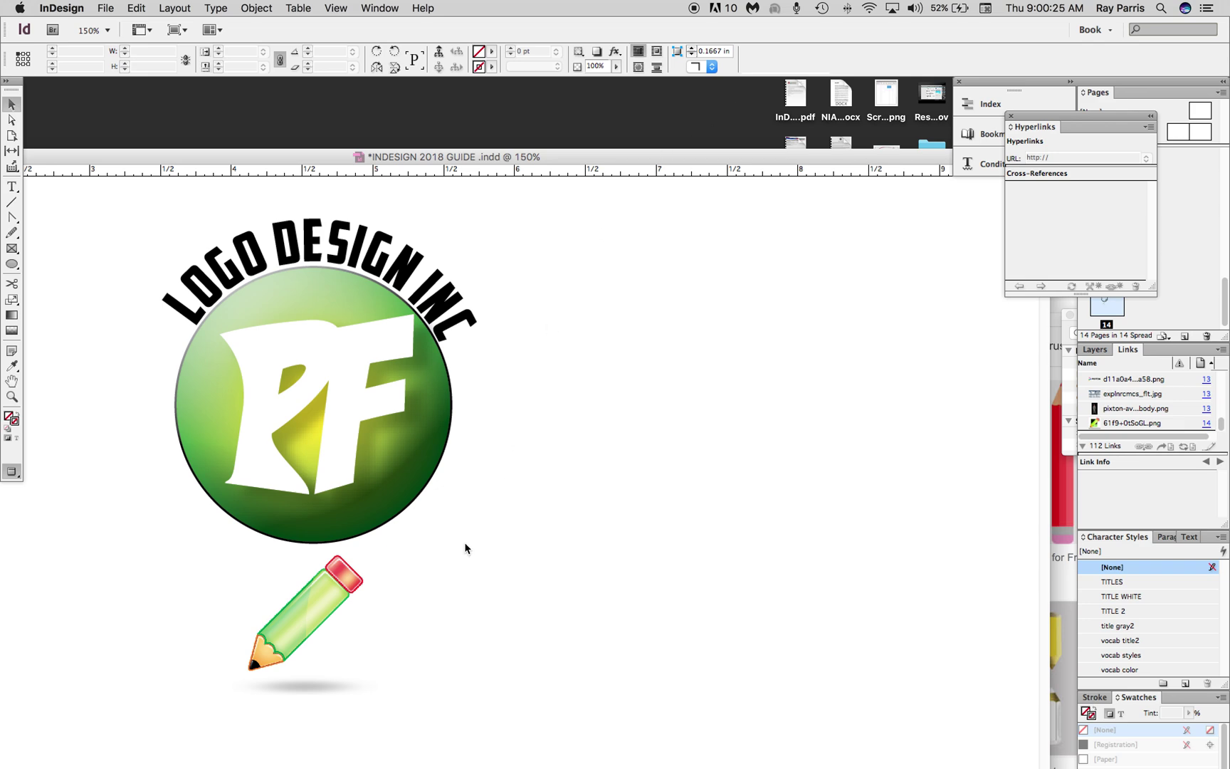
Move the pencil frame up so it overlaps the circle's lower edge
{"action": "left_click", "coordinate": [288, 625]}
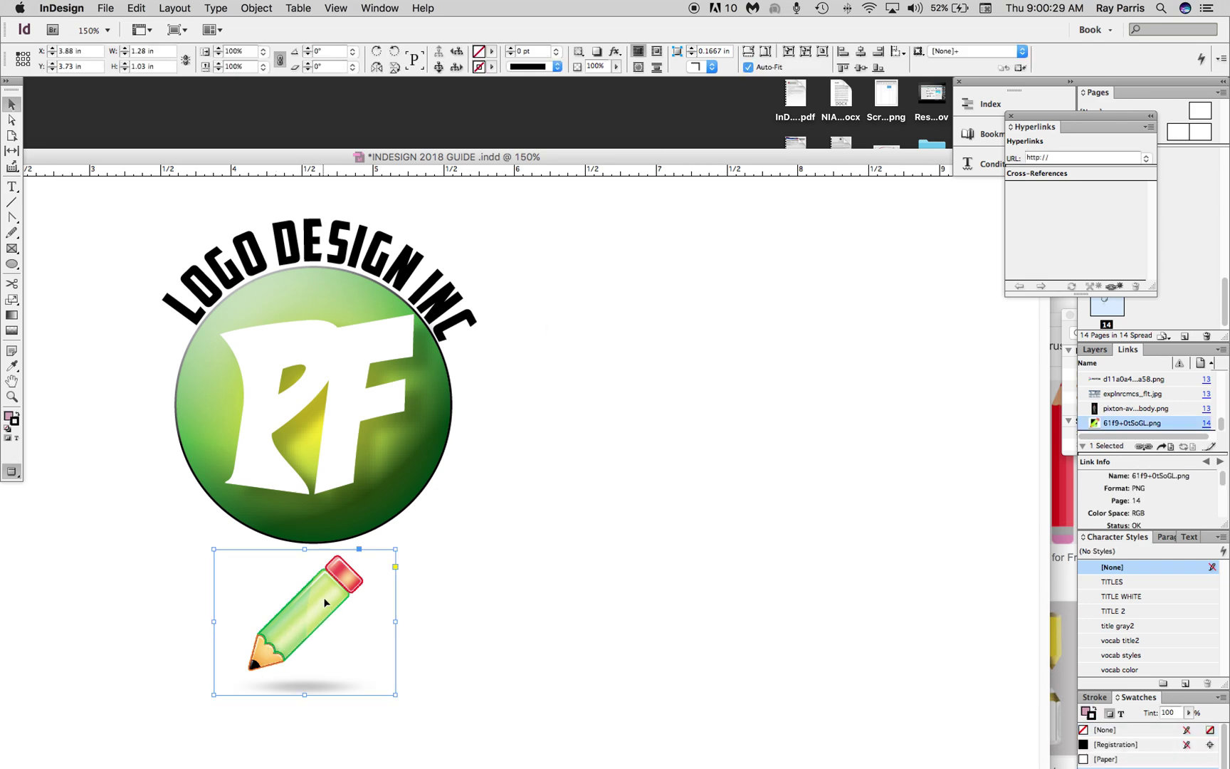
{"action": "left_click_drag", "start_coordinate": [327, 601], "coordinate": [336, 527]}
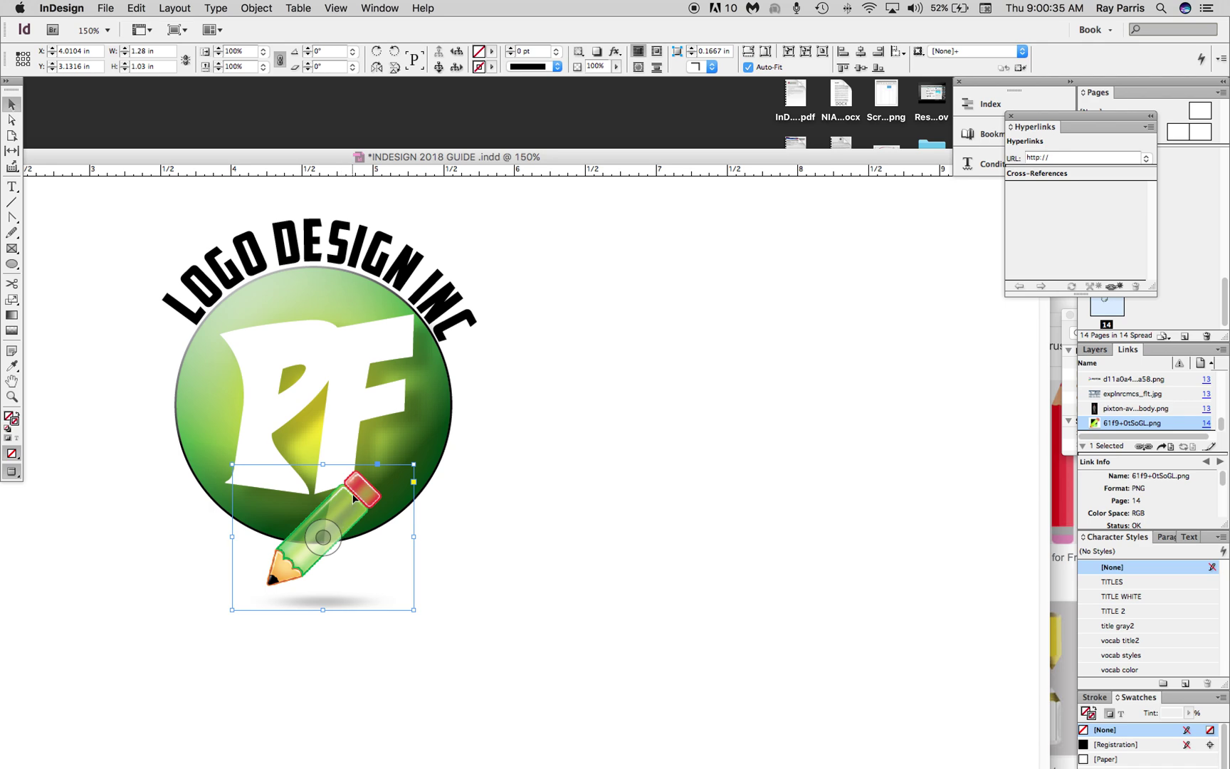
{"action": "left_click_drag", "start_coordinate": [354, 496], "coordinate": [358, 489]}
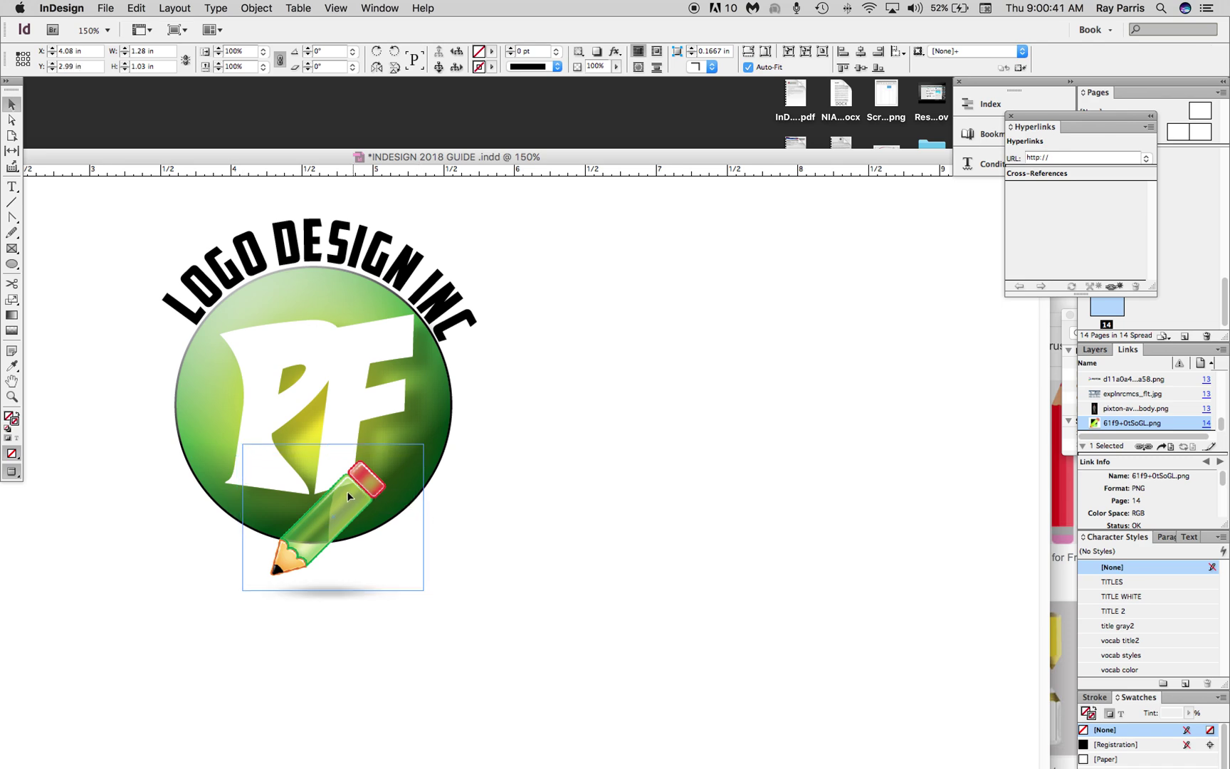
{"action": "left_click_drag", "start_coordinate": [346, 499], "coordinate": [363, 520]}
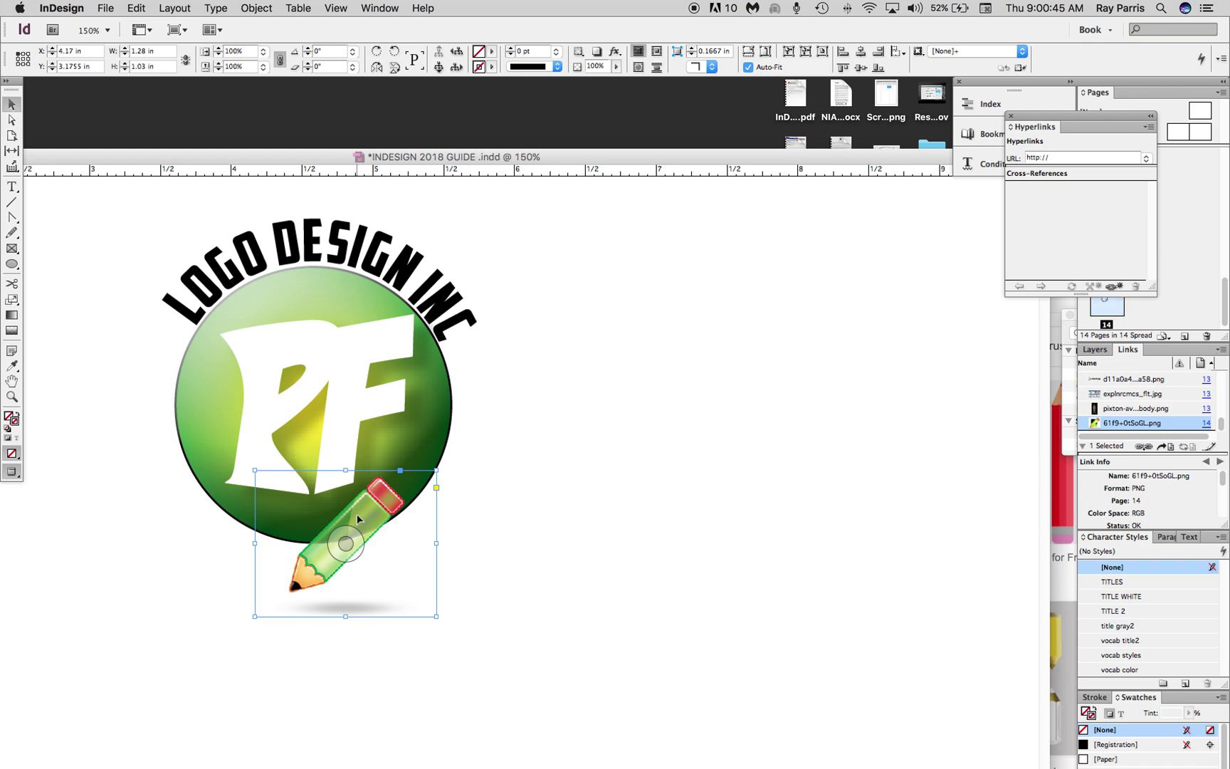
{"action": "left_click_drag", "start_coordinate": [359, 519], "coordinate": [348, 516]}
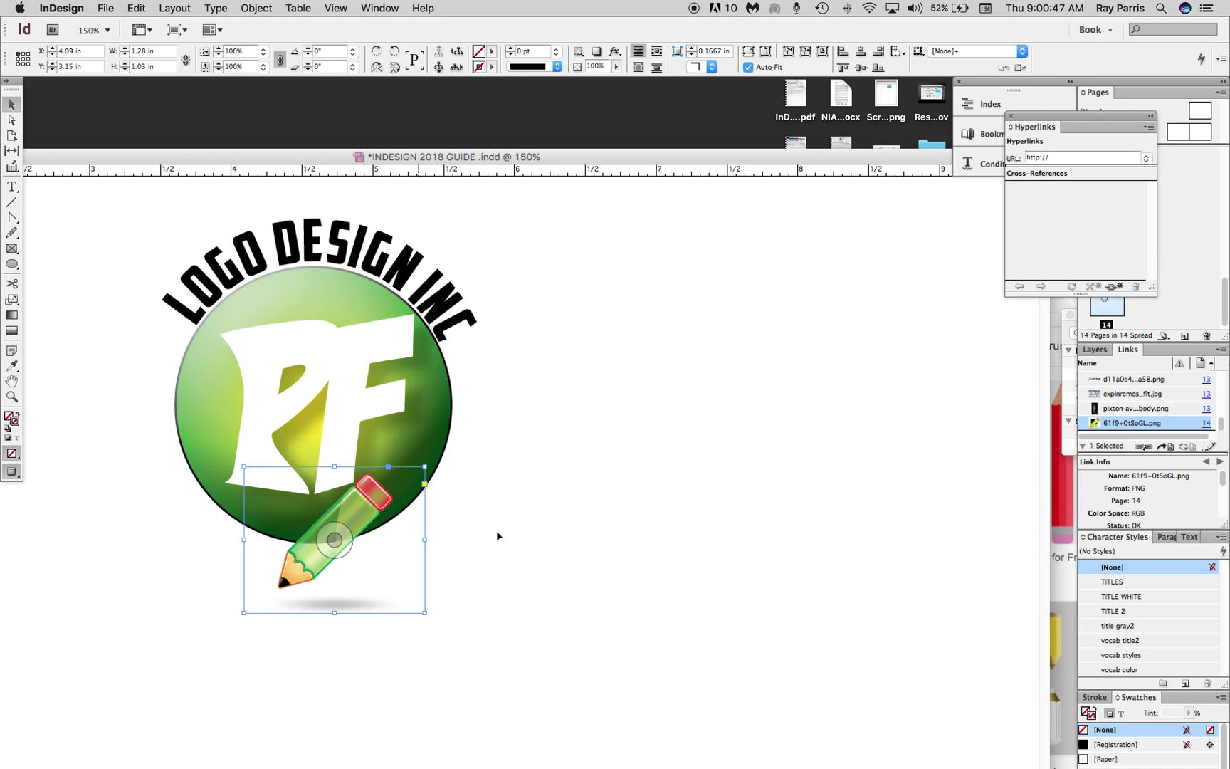
{"action": "left_click", "coordinate": [539, 461]}
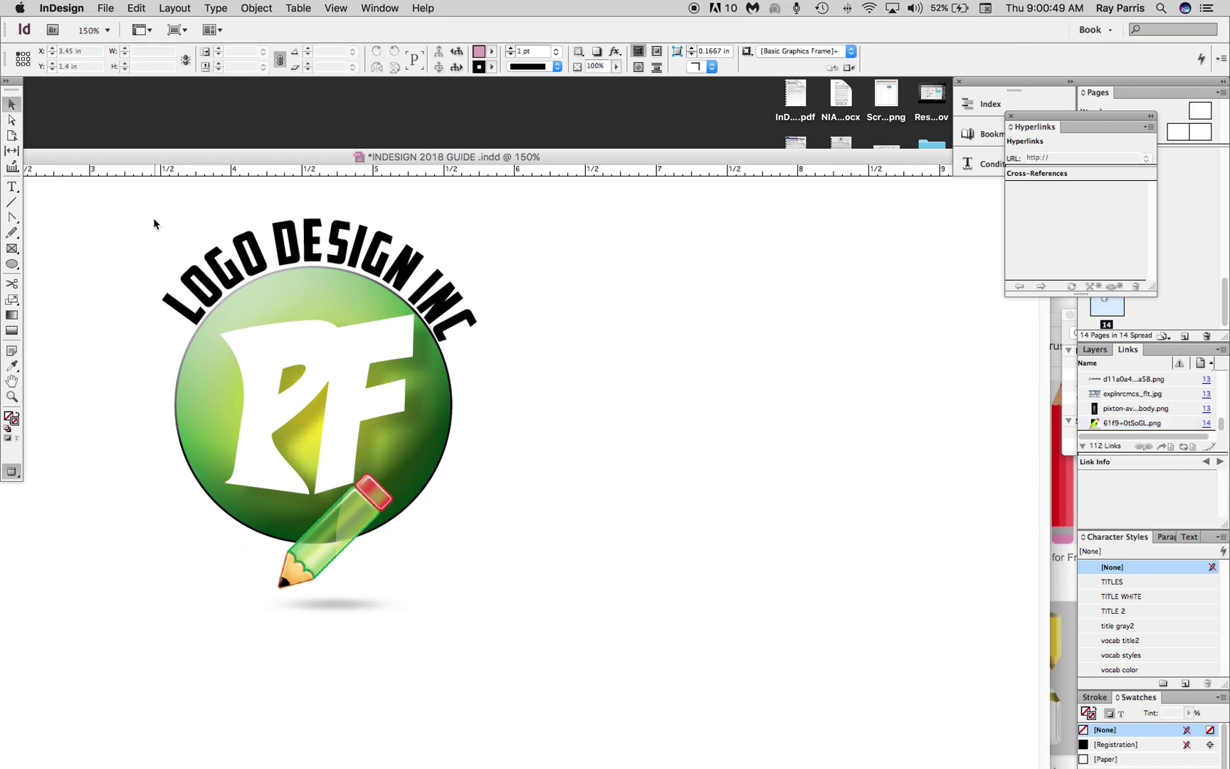
Replace 'LOGO DESIGN' on the arched text path with 'PARAFRUIT'
{"action": "left_click", "coordinate": [206, 293]}
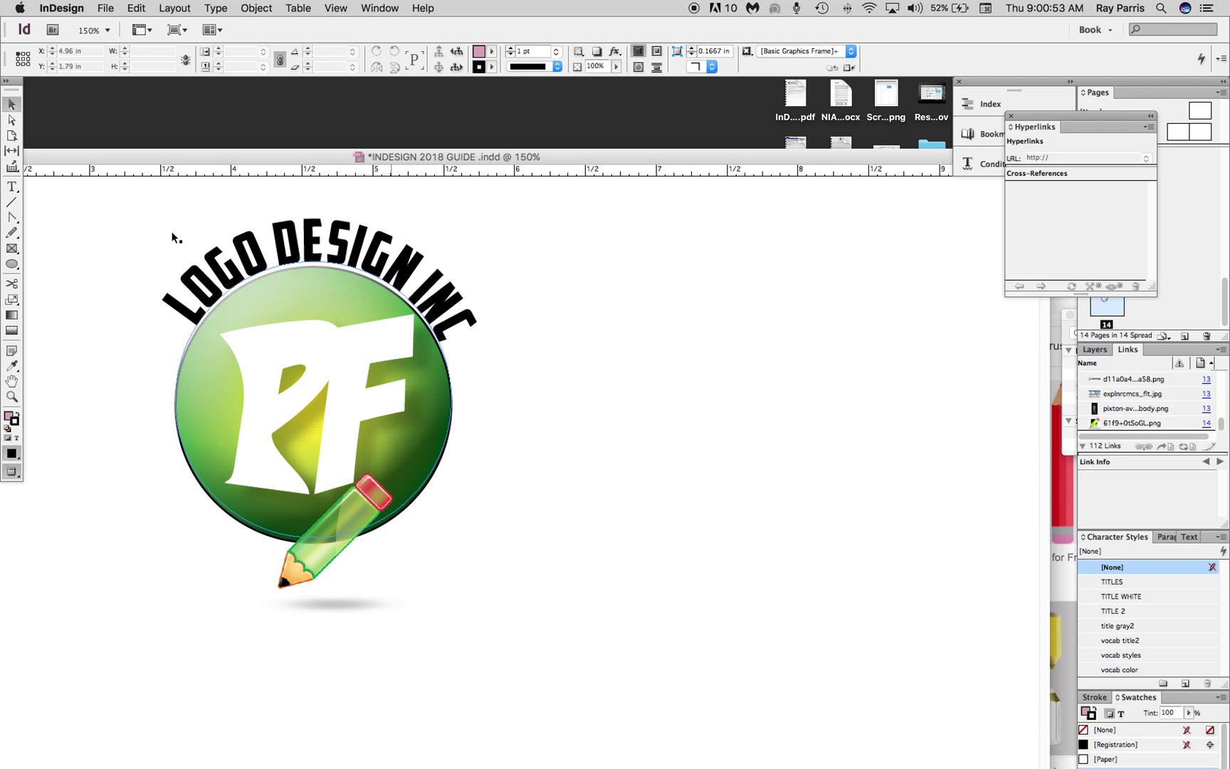
{"action": "key", "text": "t"}
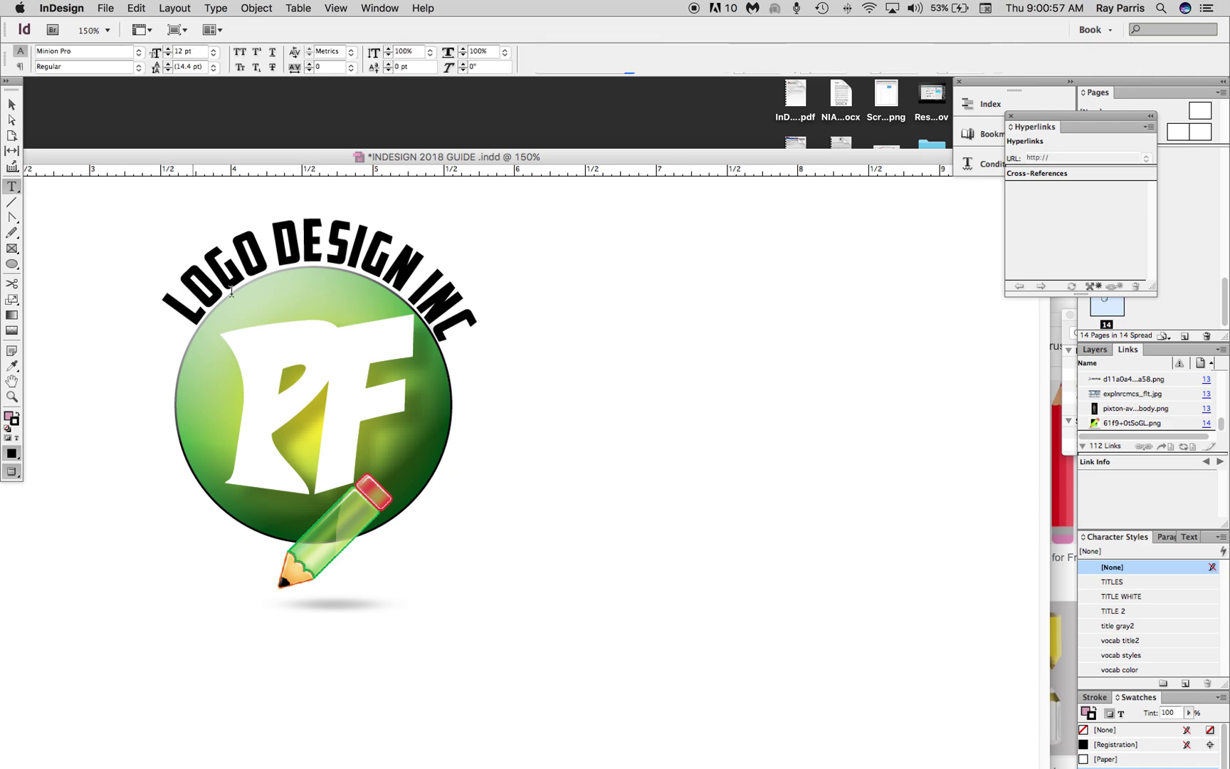
{"action": "left_click_drag", "start_coordinate": [194, 314], "coordinate": [415, 282]}
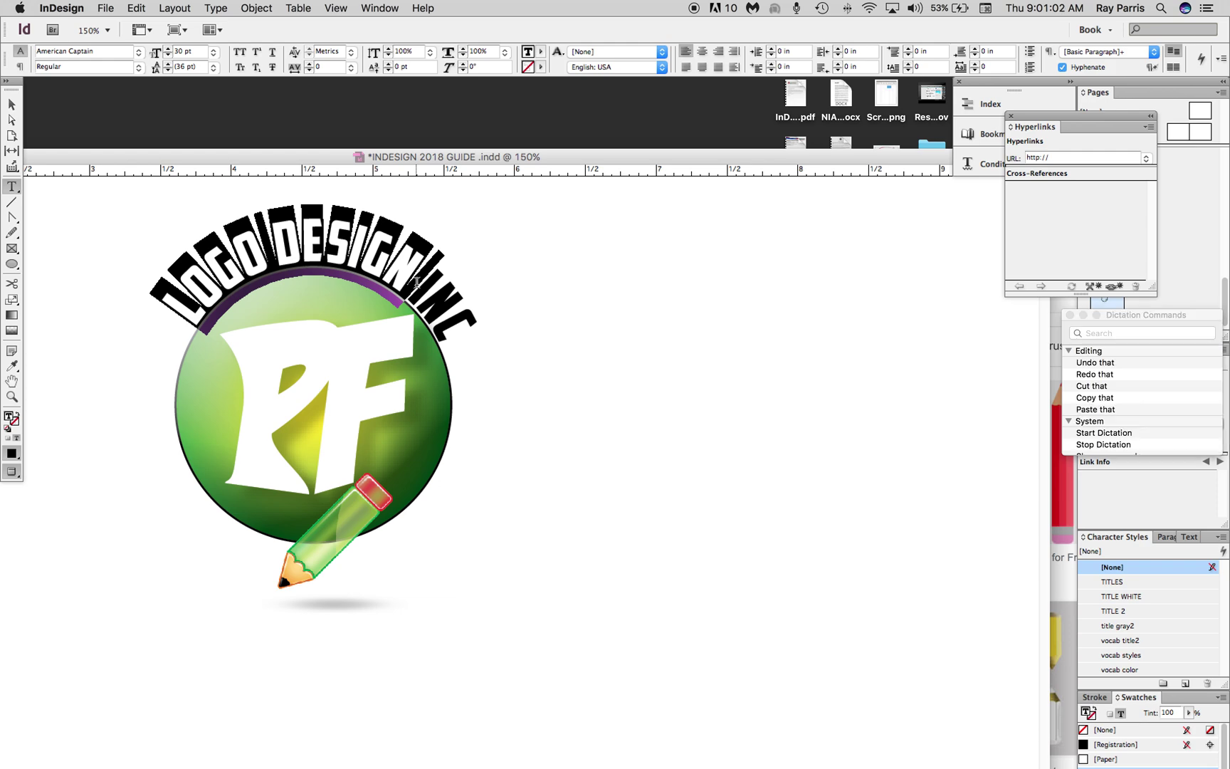
{"action": "type", "text": "PARAFRUIT"}
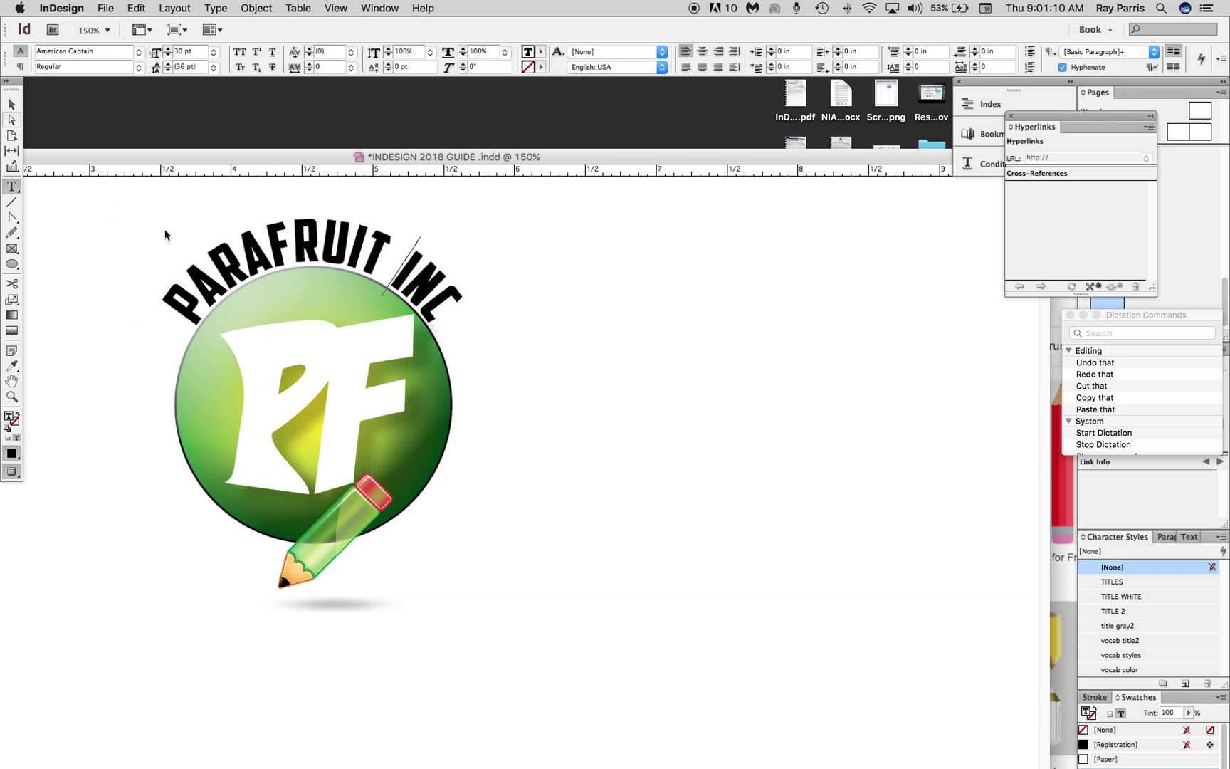
{"action": "key", "text": "Escape"}
Draw a square to the right of the logo with the Rectangle Tool
{"action": "right_click", "coordinate": [13, 265]}
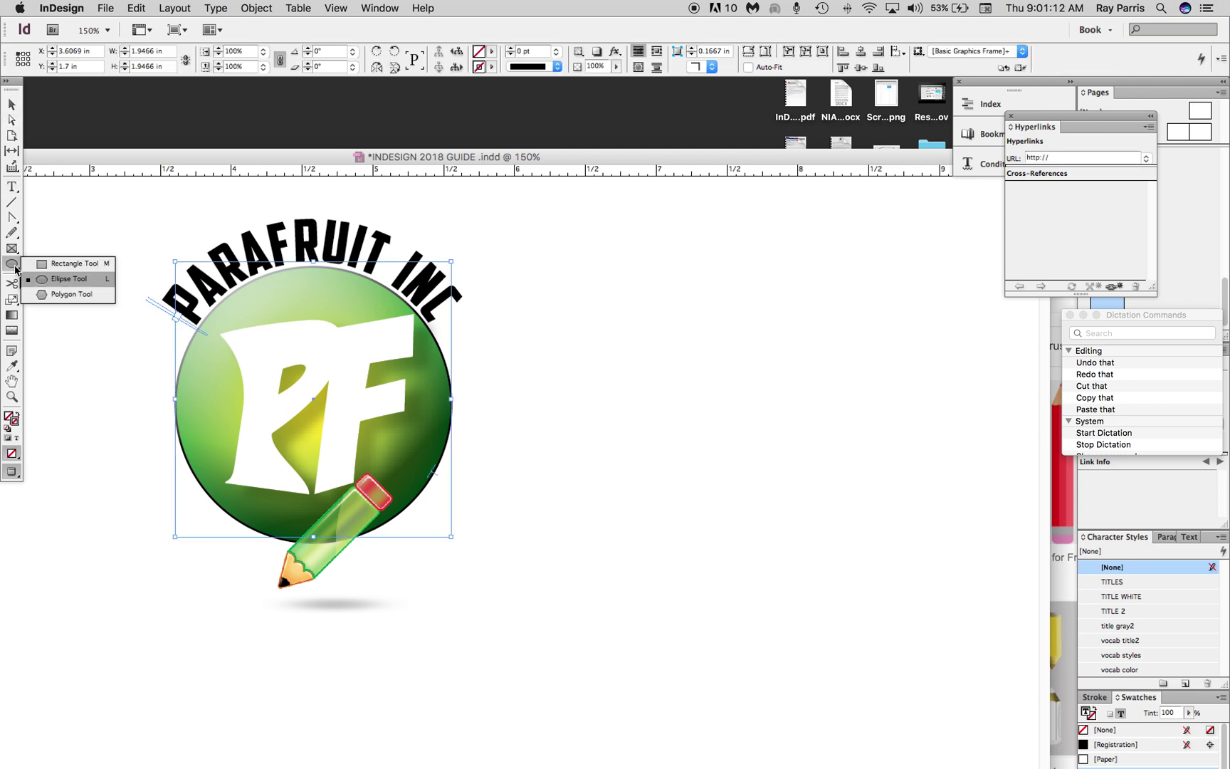
{"action": "left_click", "coordinate": [68, 264]}
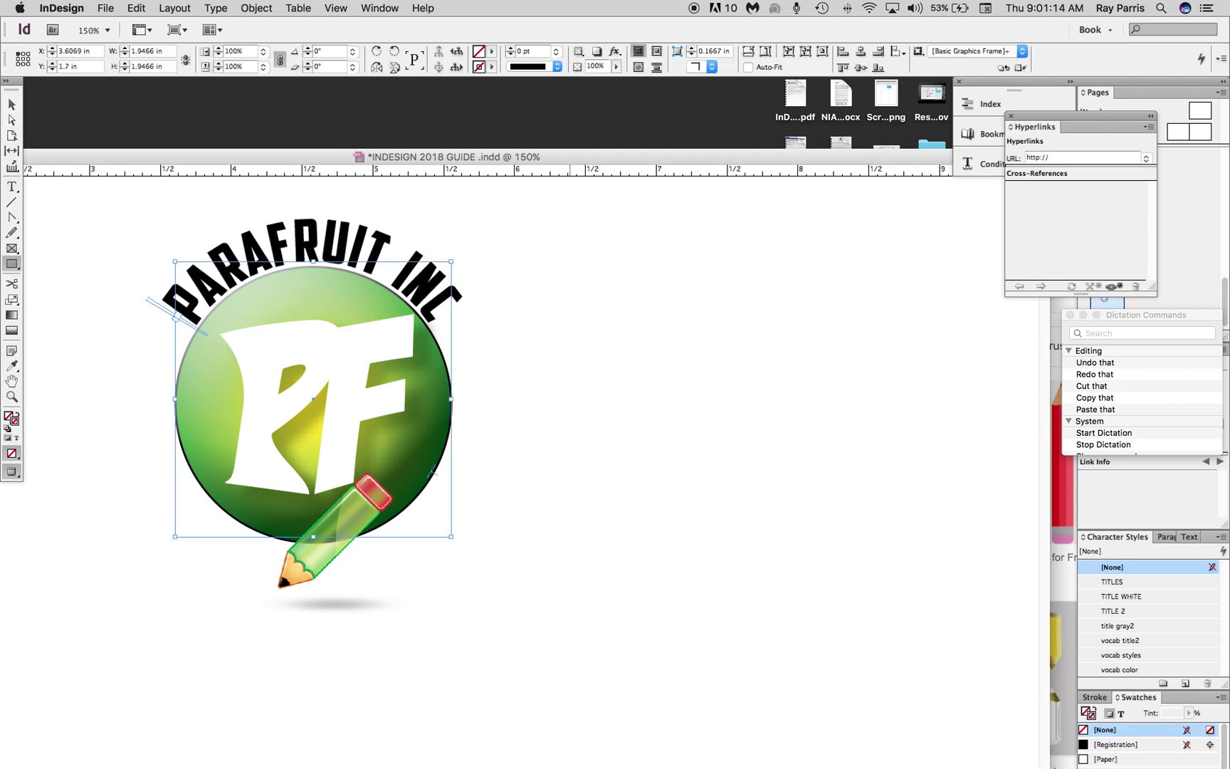
{"action": "left_click_drag", "start_coordinate": [570, 321], "coordinate": [766, 497]}
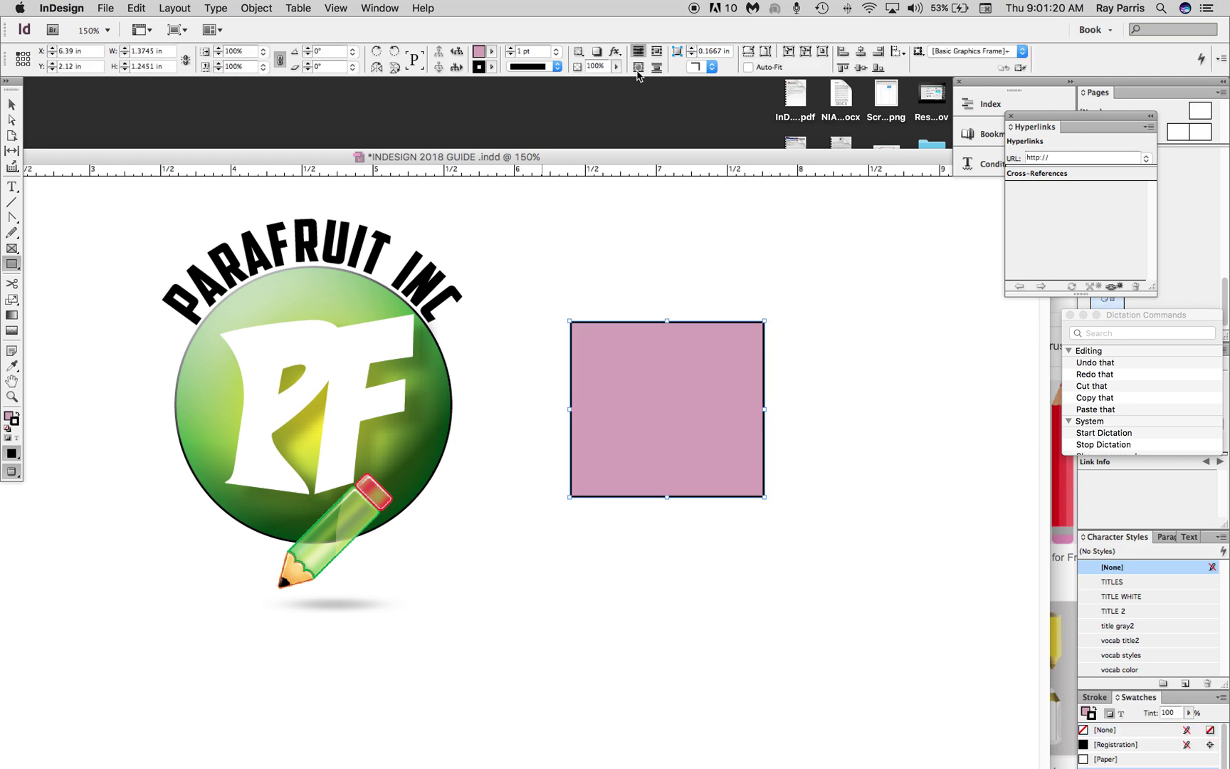
Set the square's corners to Rounded with a 0.3125 in radius
{"action": "left_click", "coordinate": [713, 66]}
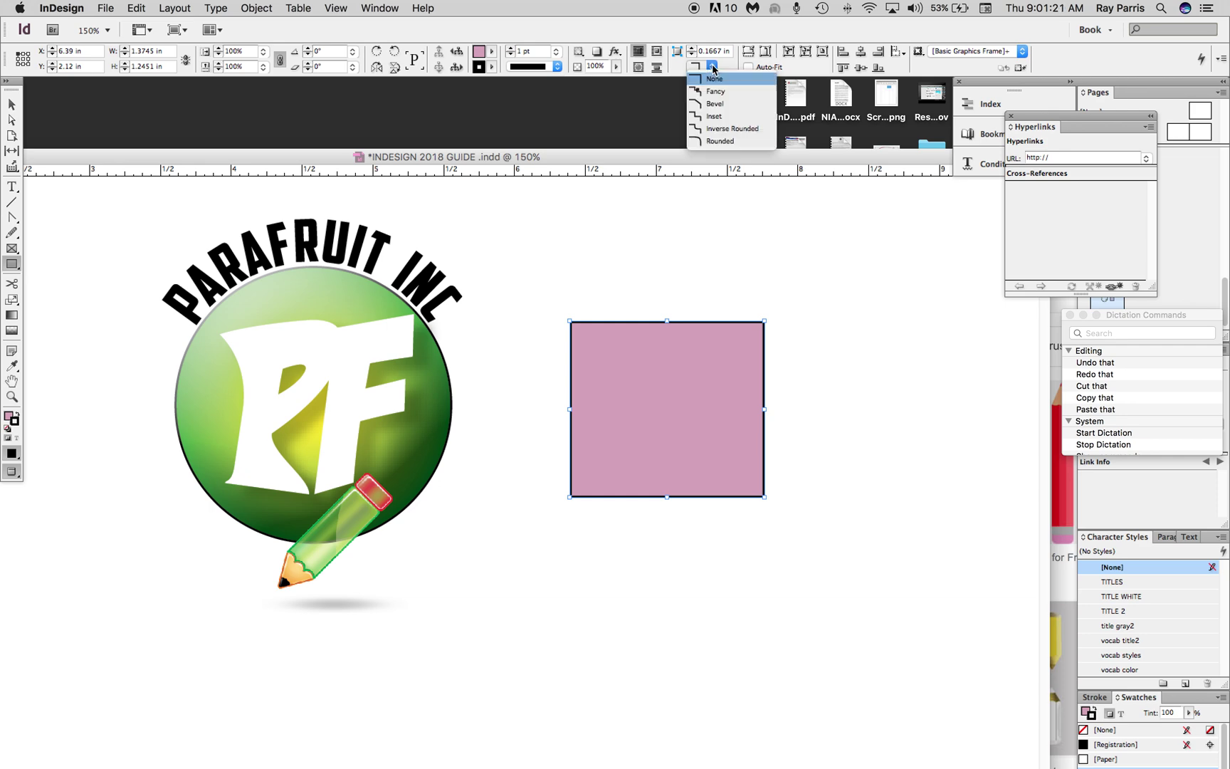
{"action": "left_click", "coordinate": [700, 141]}
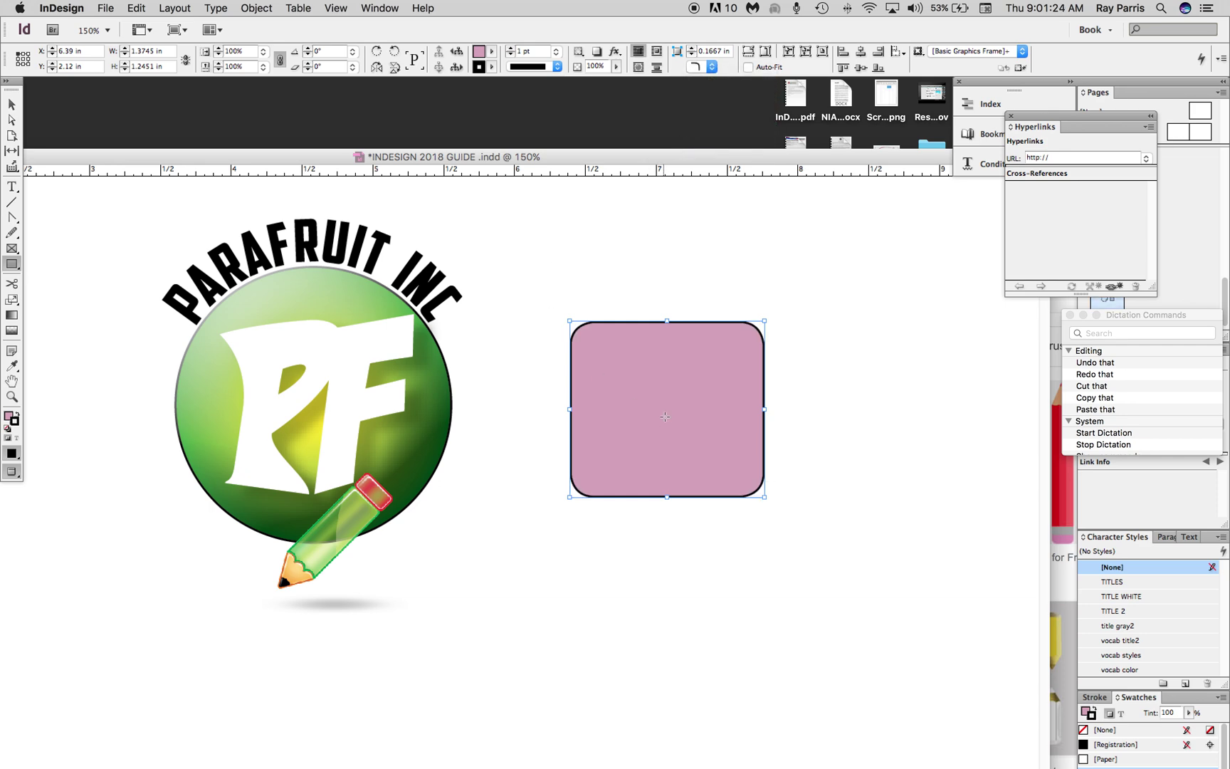
{"action": "left_click", "coordinate": [693, 50]}
{"action": "left_click", "coordinate": [693, 51]}
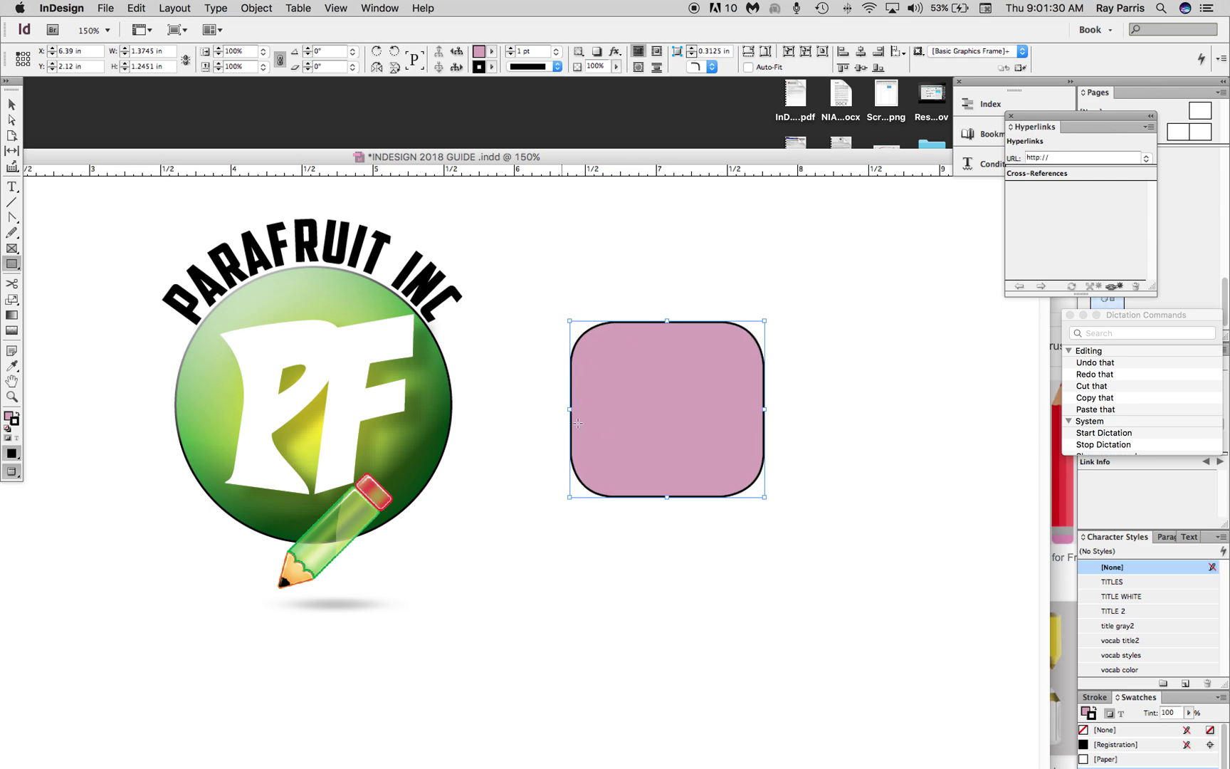
{"action": "left_click", "coordinate": [12, 104]}
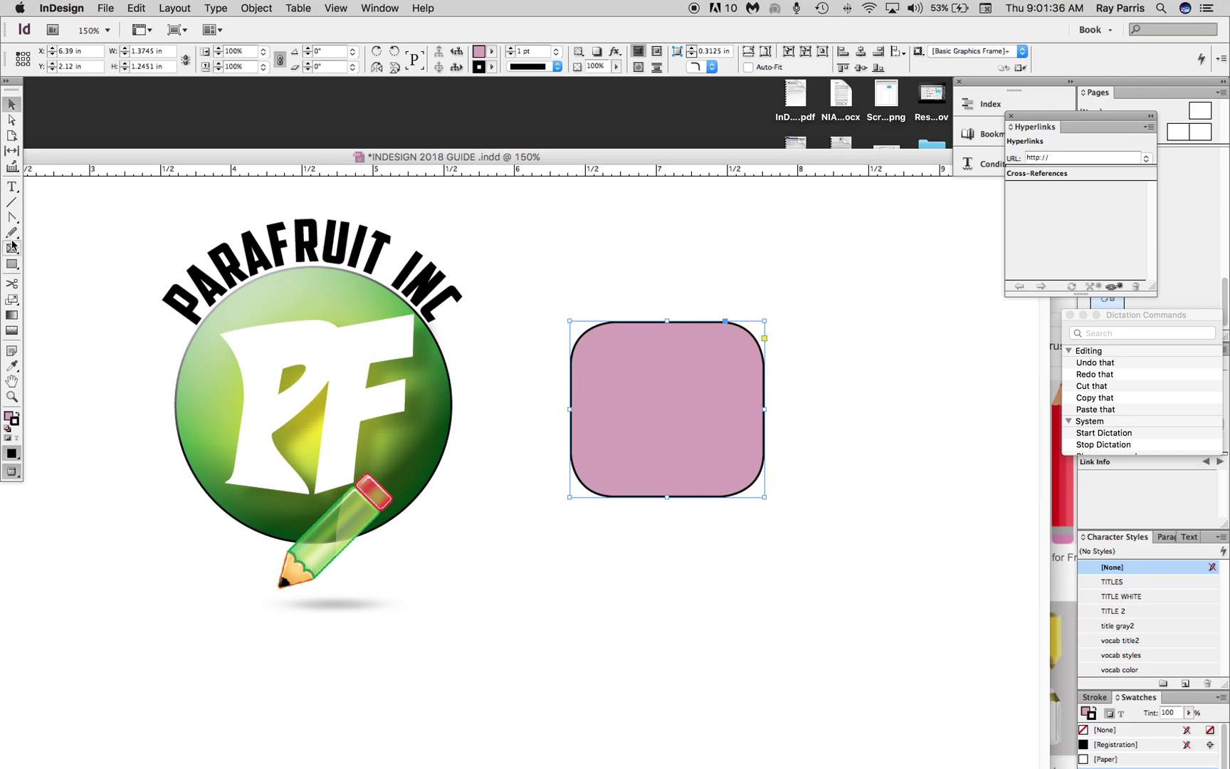
{"action": "left_click", "coordinate": [11, 121]}
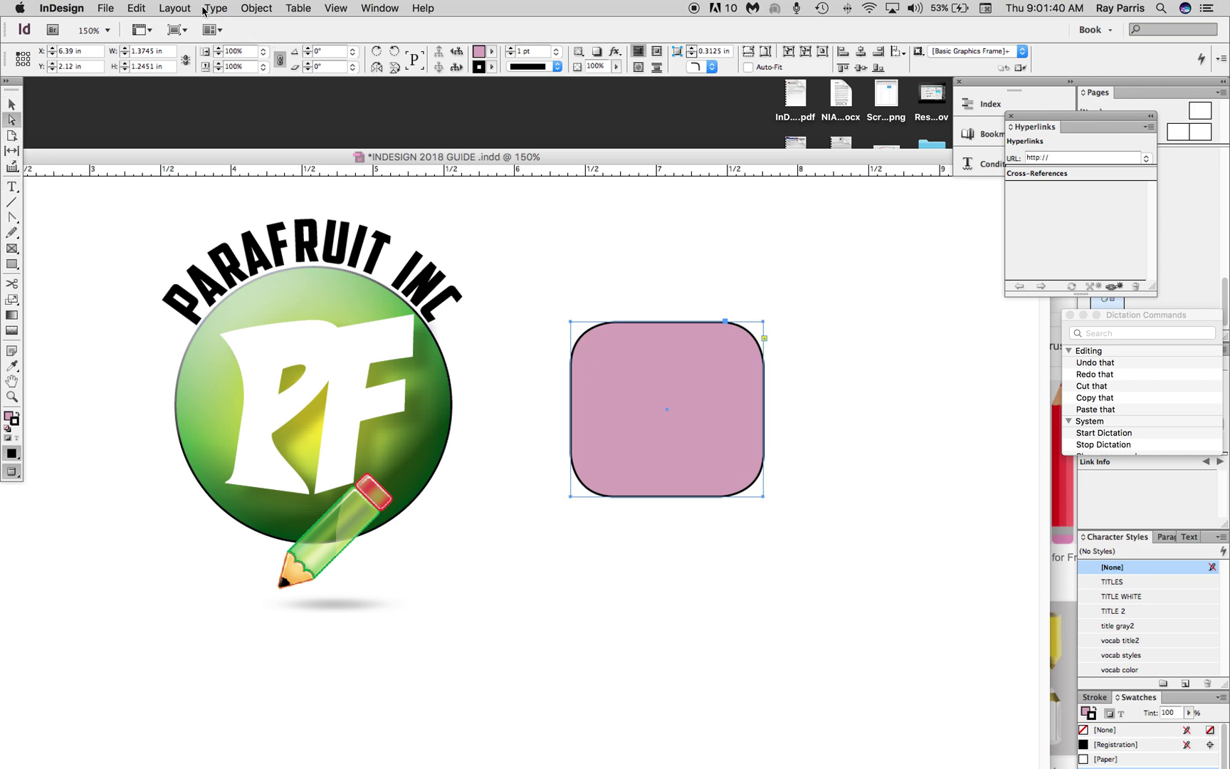
{"action": "left_click", "coordinate": [251, 13]}
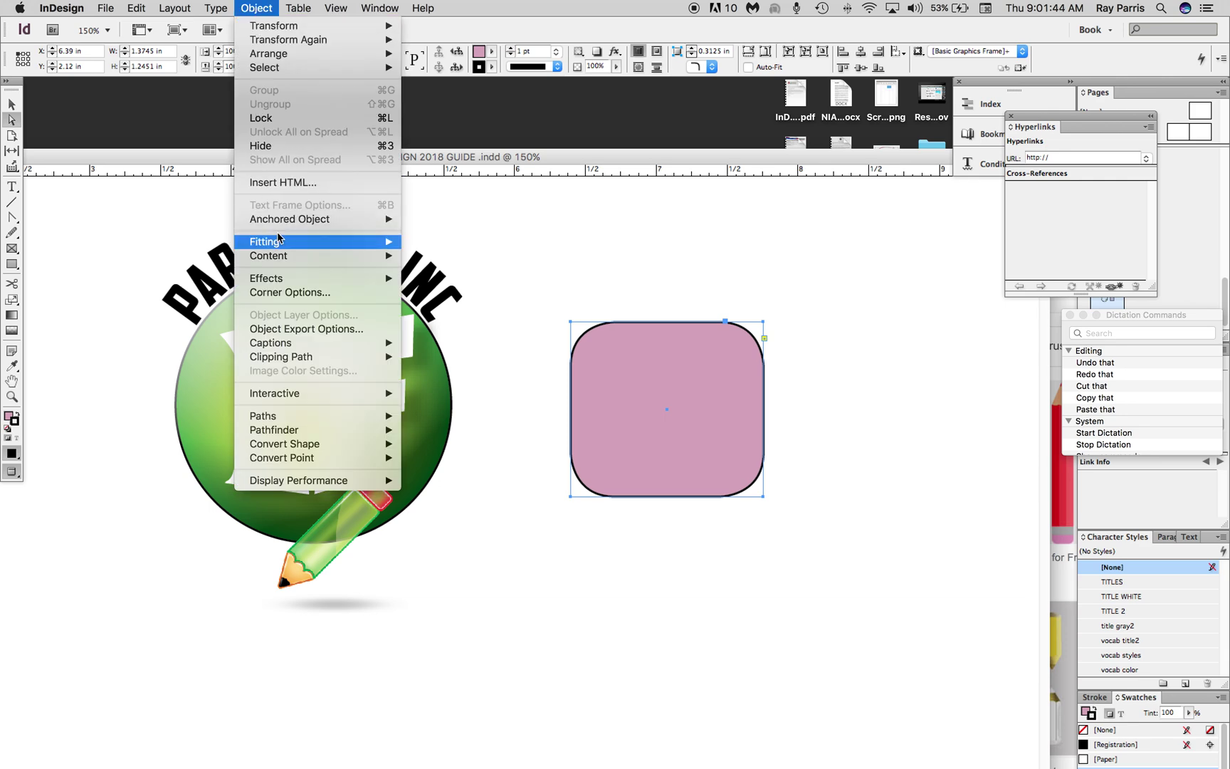
{"action": "left_click", "coordinate": [673, 267]}
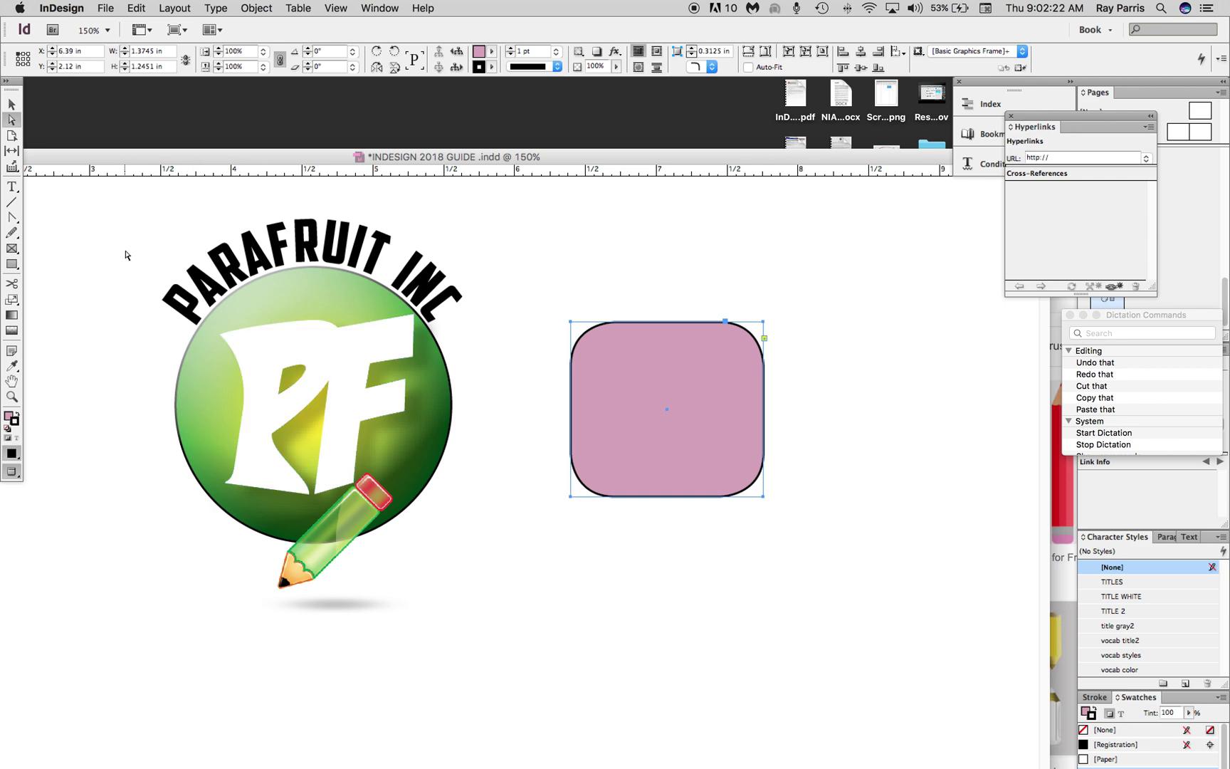
{"action": "left_click", "coordinate": [131, 275]}
{"action": "left_click", "coordinate": [334, 534]}
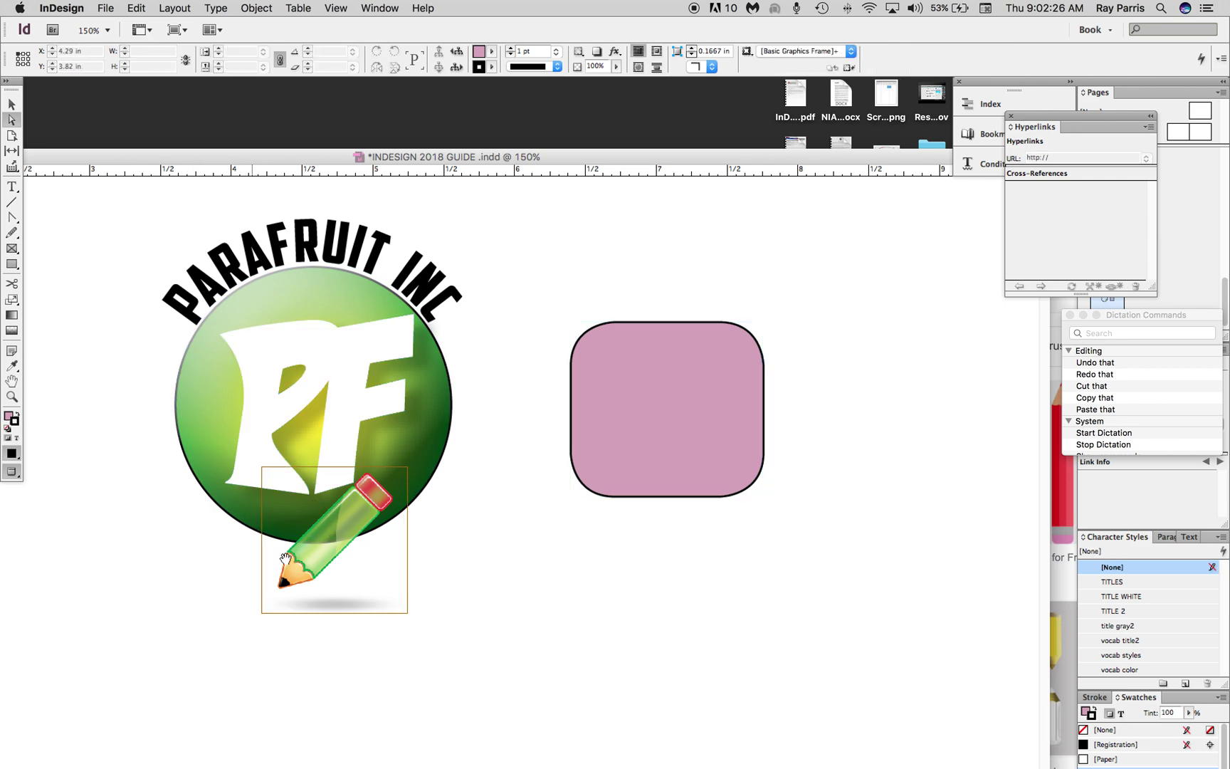
{"action": "left_click", "coordinate": [519, 252]}
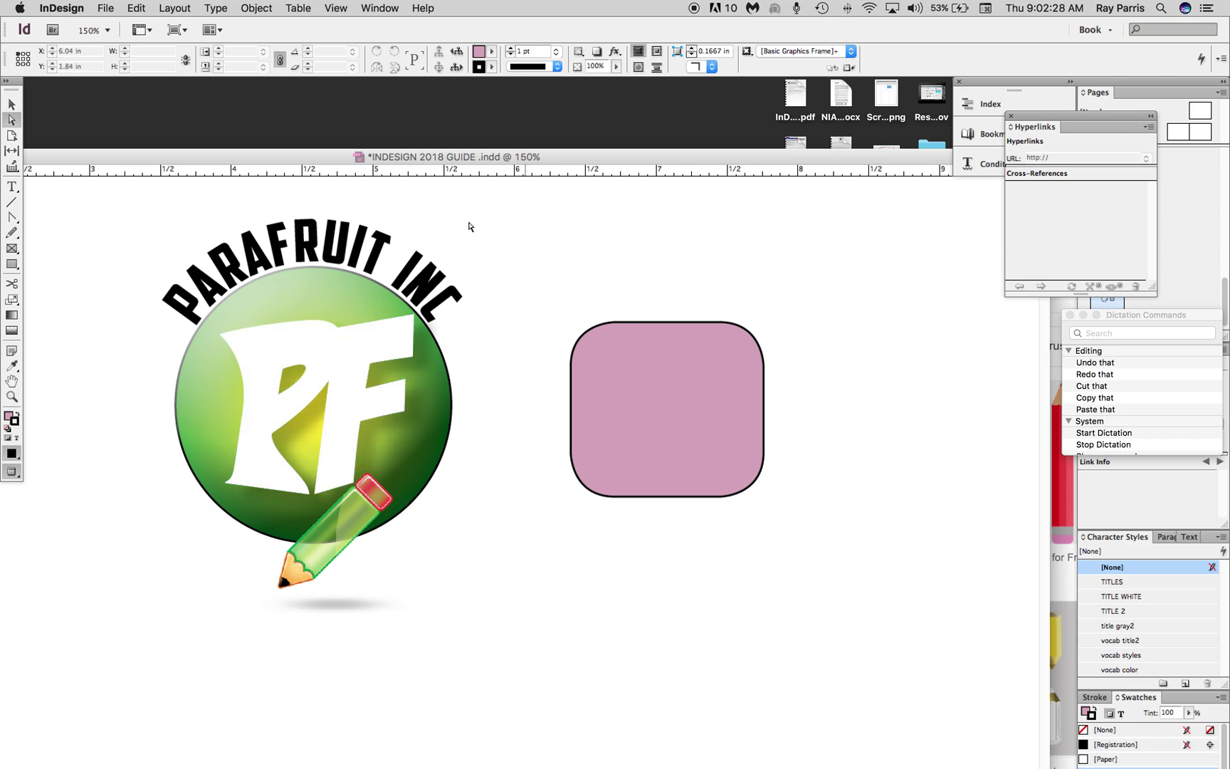